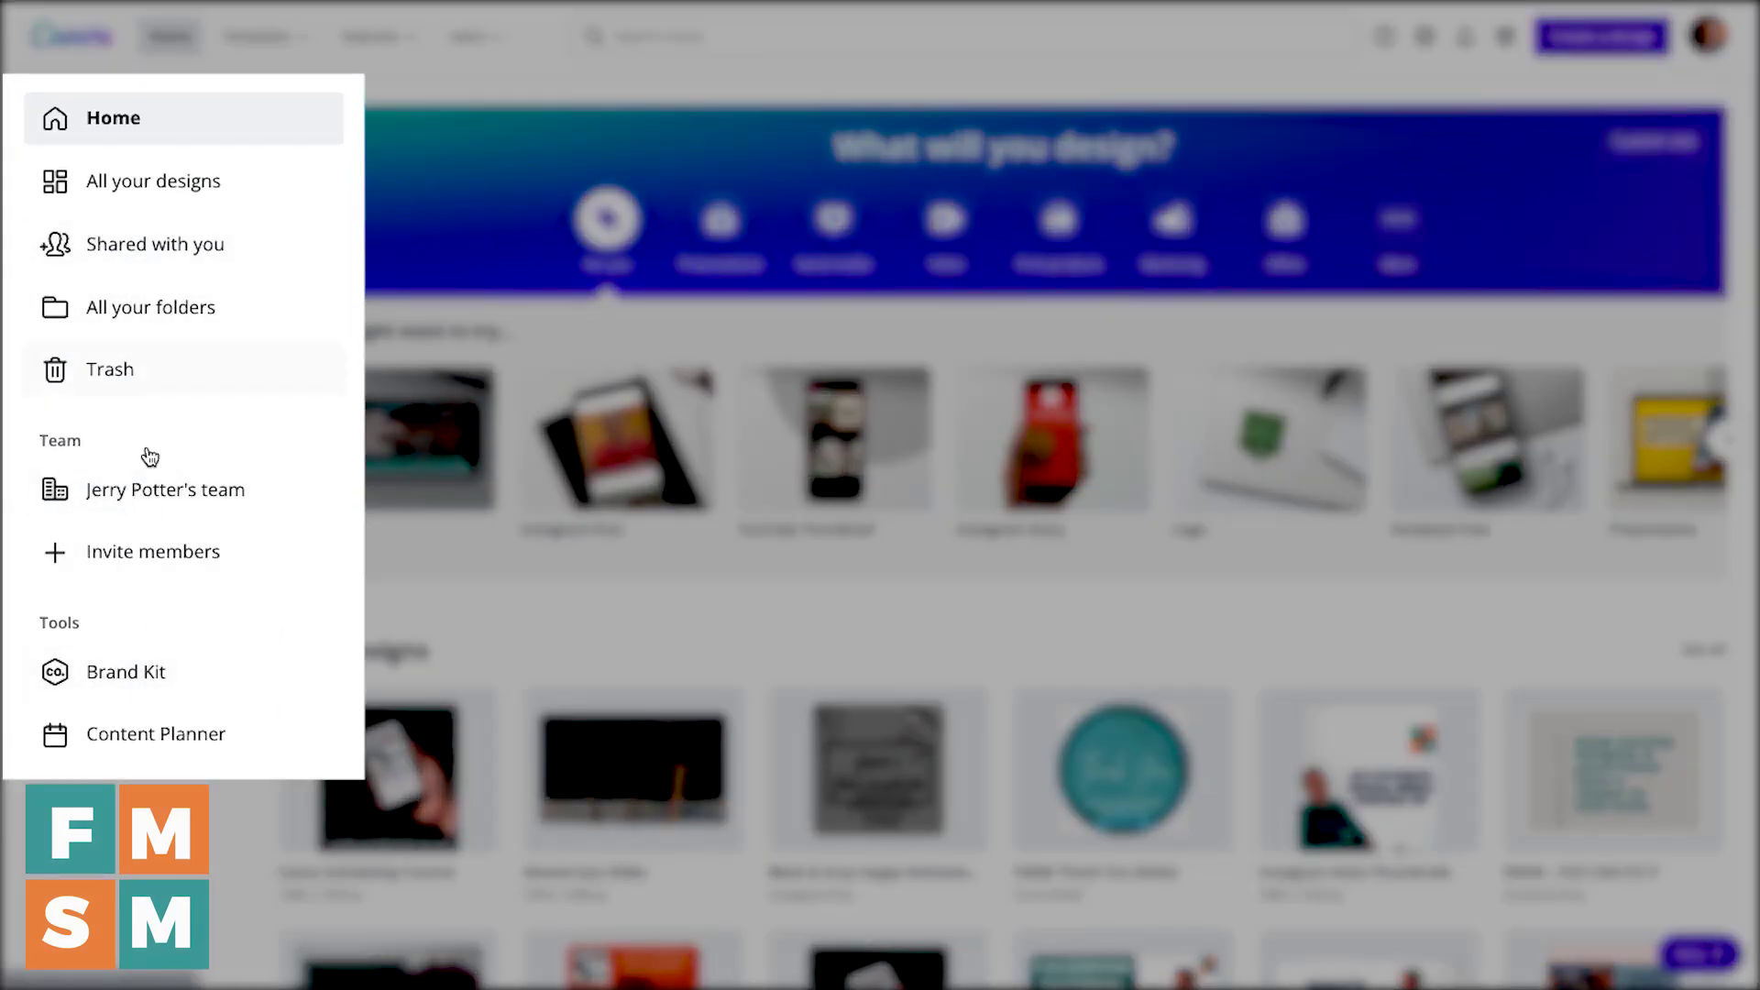
In the Content Planner, move to November 2021 and add a design on 10 November
{"action": "left_click", "coordinate": [165, 736]}
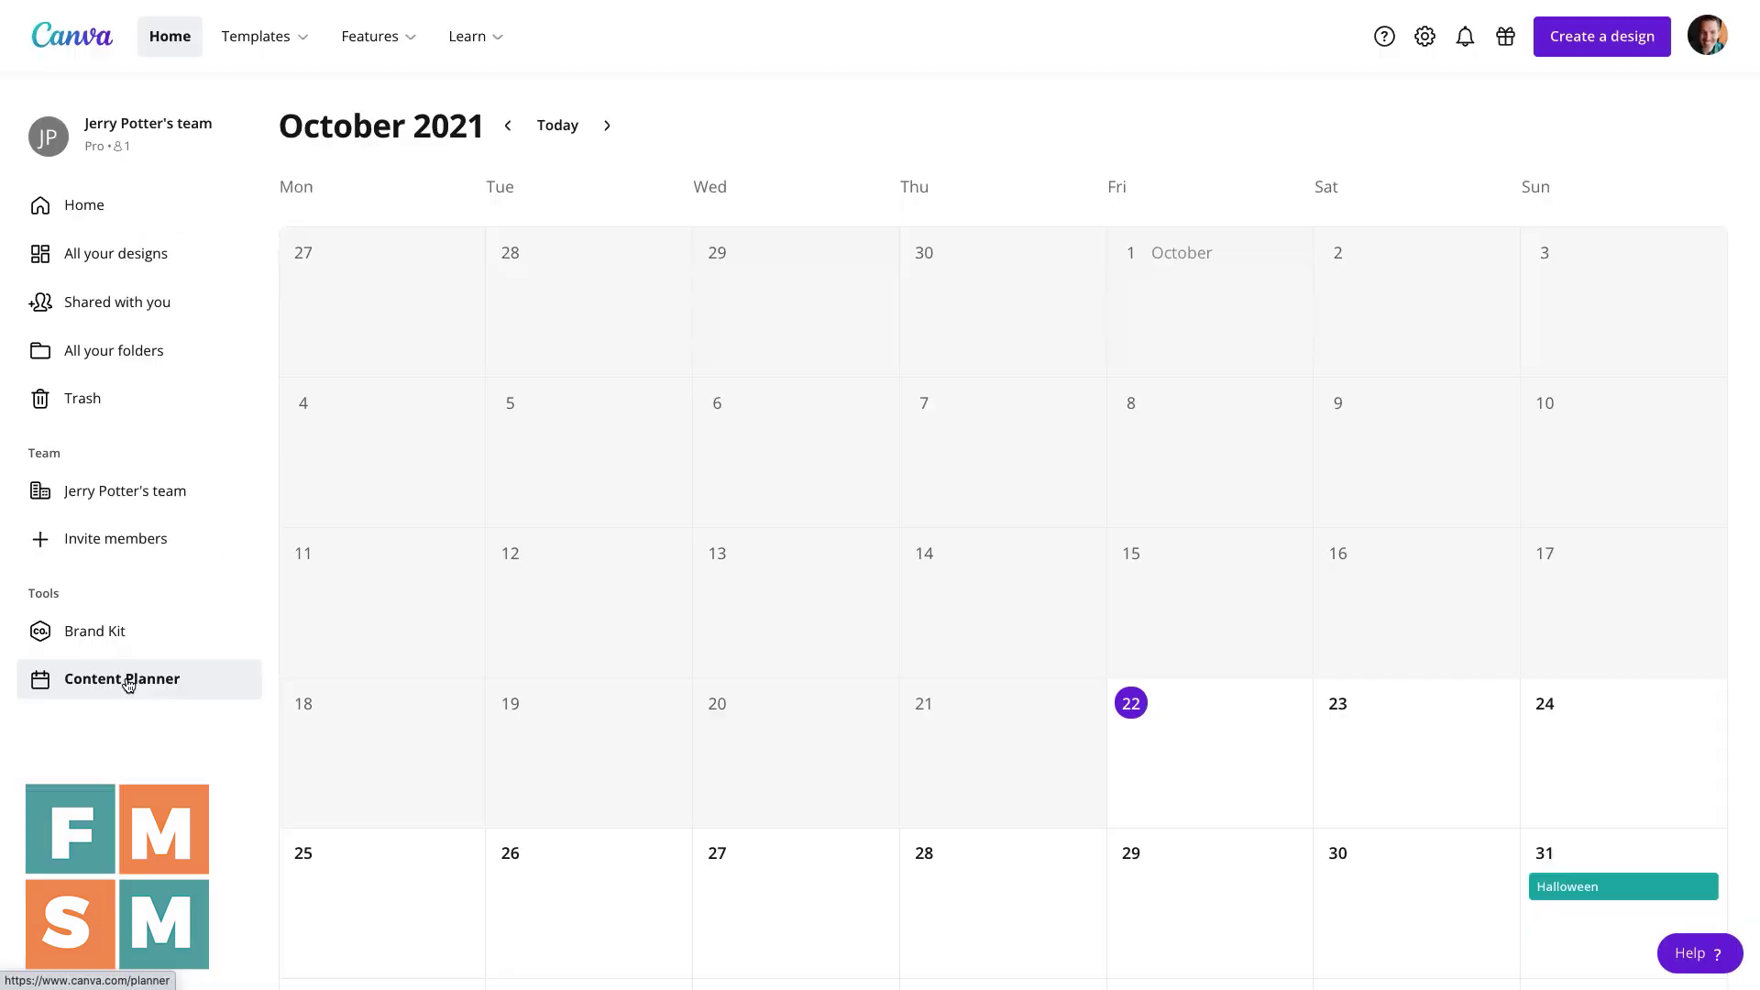
{"action": "left_click", "coordinate": [603, 129]}
{"action": "mouse_move", "coordinate": [743, 561]}
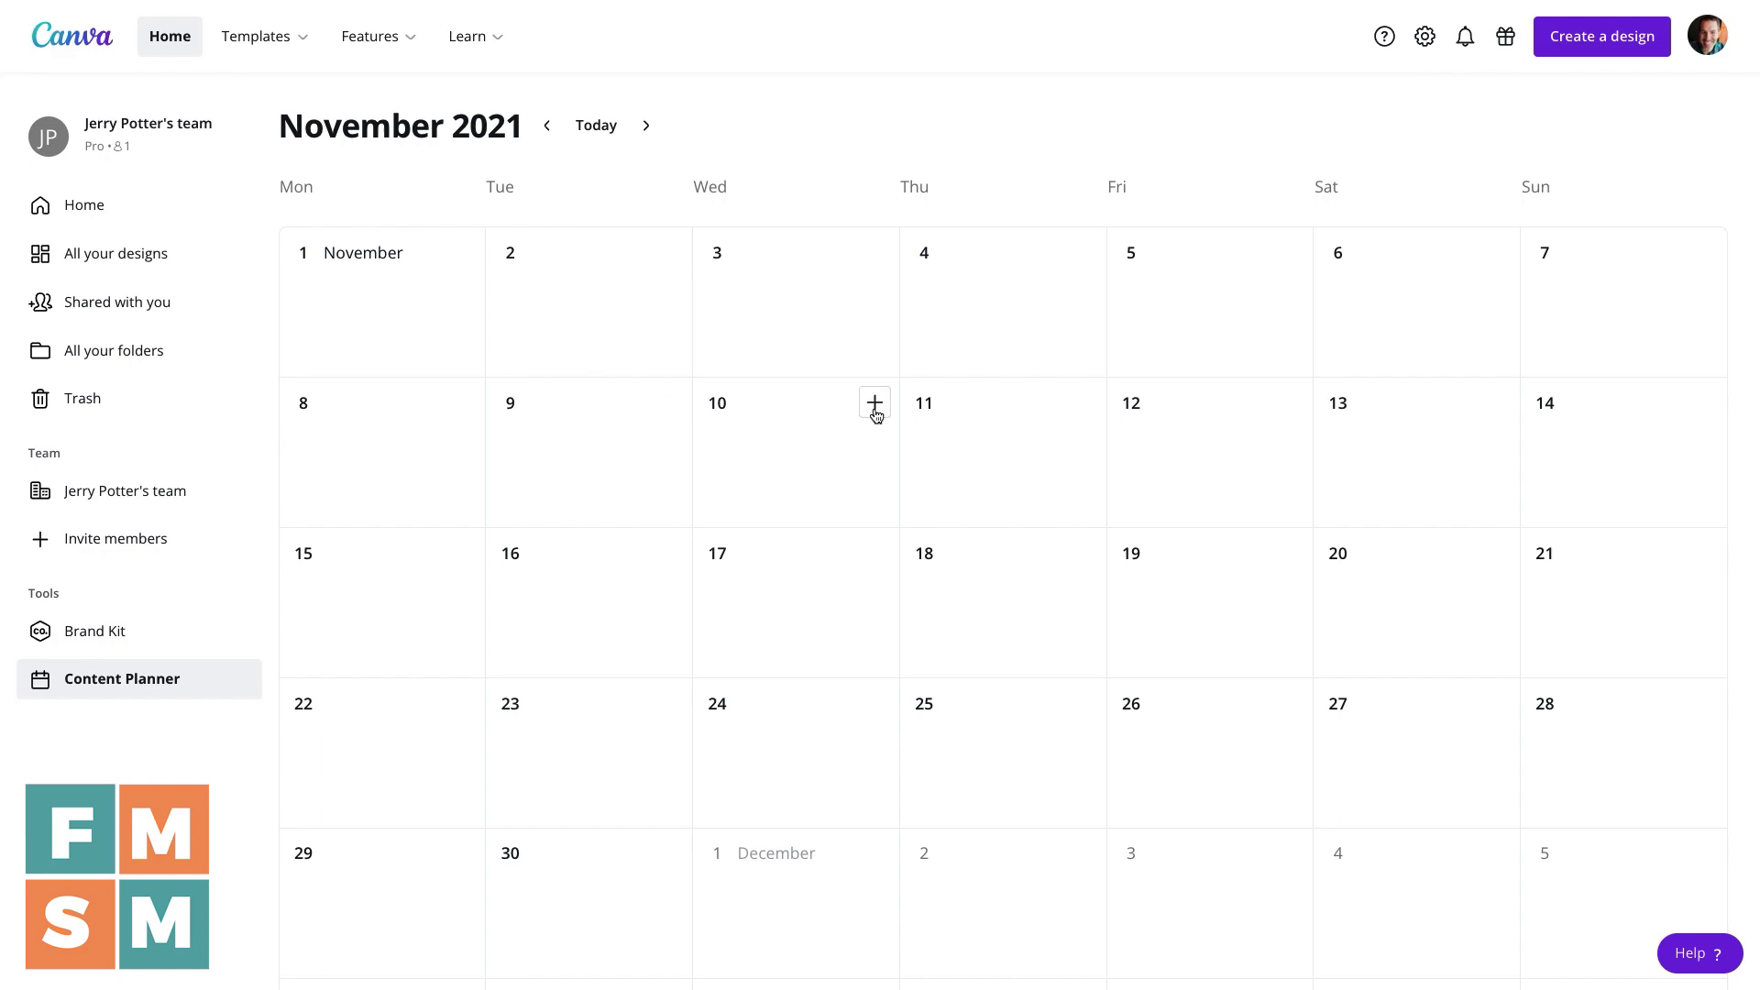
{"action": "left_click", "coordinate": [875, 404]}
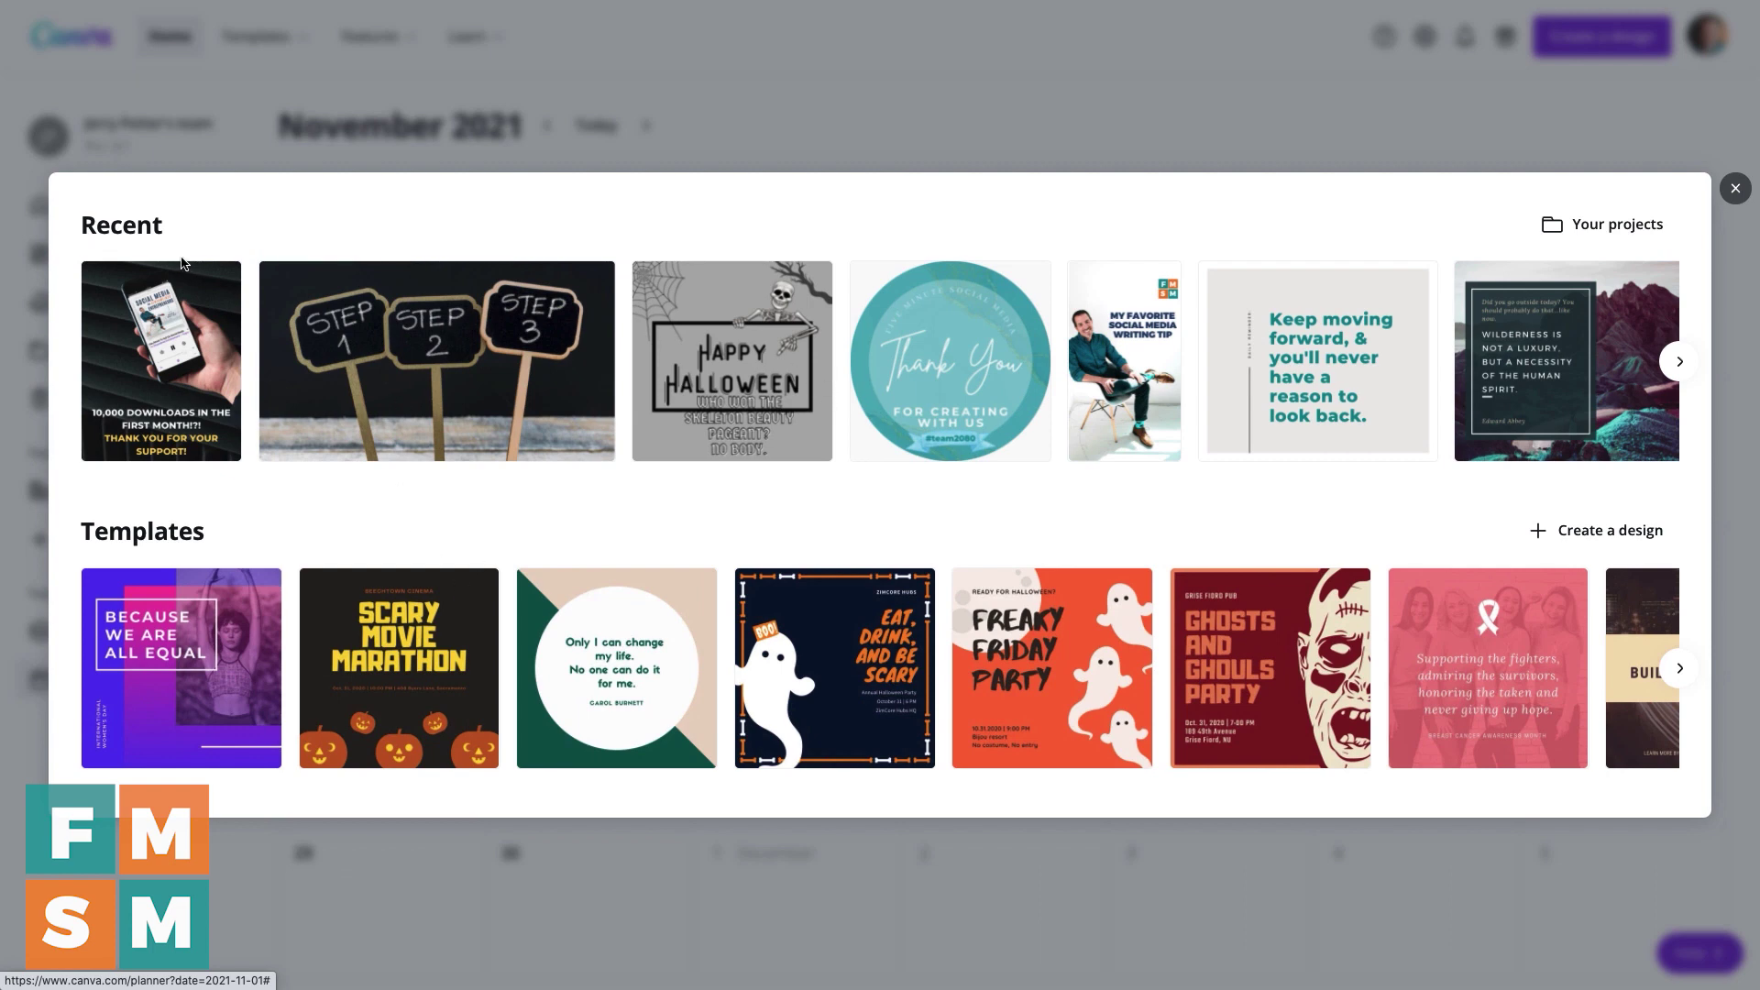
Browse the Recent designs, then the Your projects designs and their search
{"action": "scroll", "coordinate": [554, 368], "scroll_direction": "right", "scroll_amount": 10}
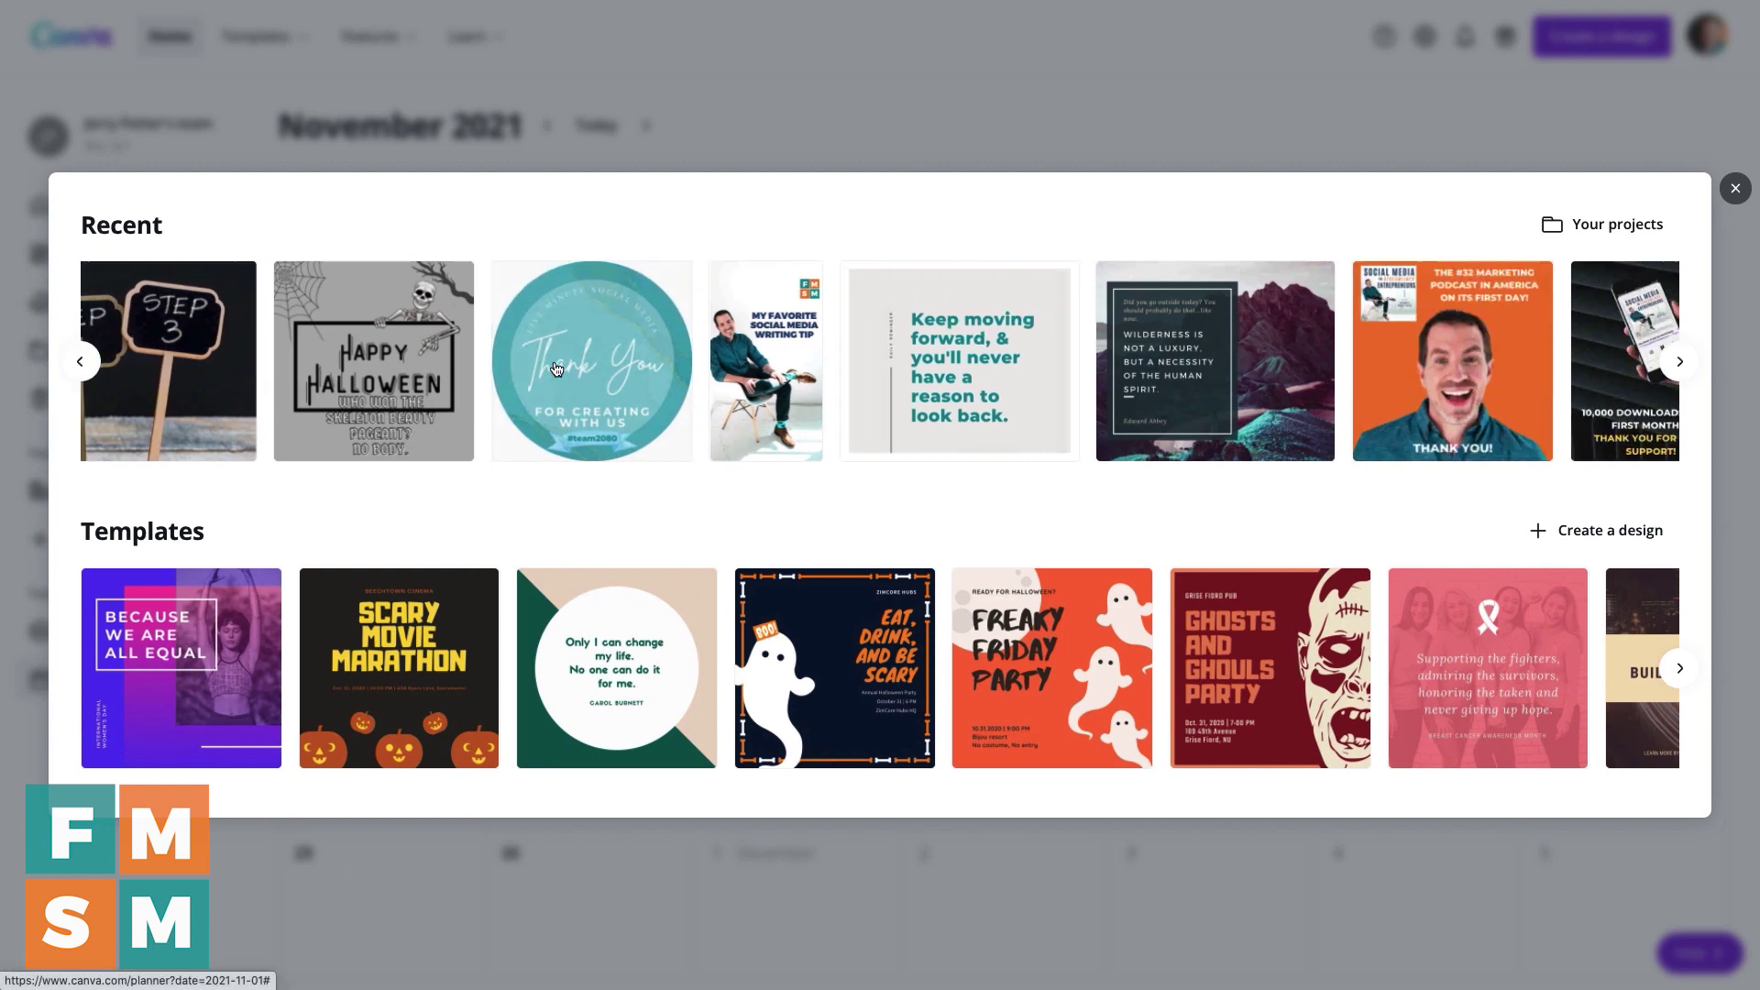
{"action": "scroll", "coordinate": [554, 369], "scroll_direction": "left", "scroll_amount": 10}
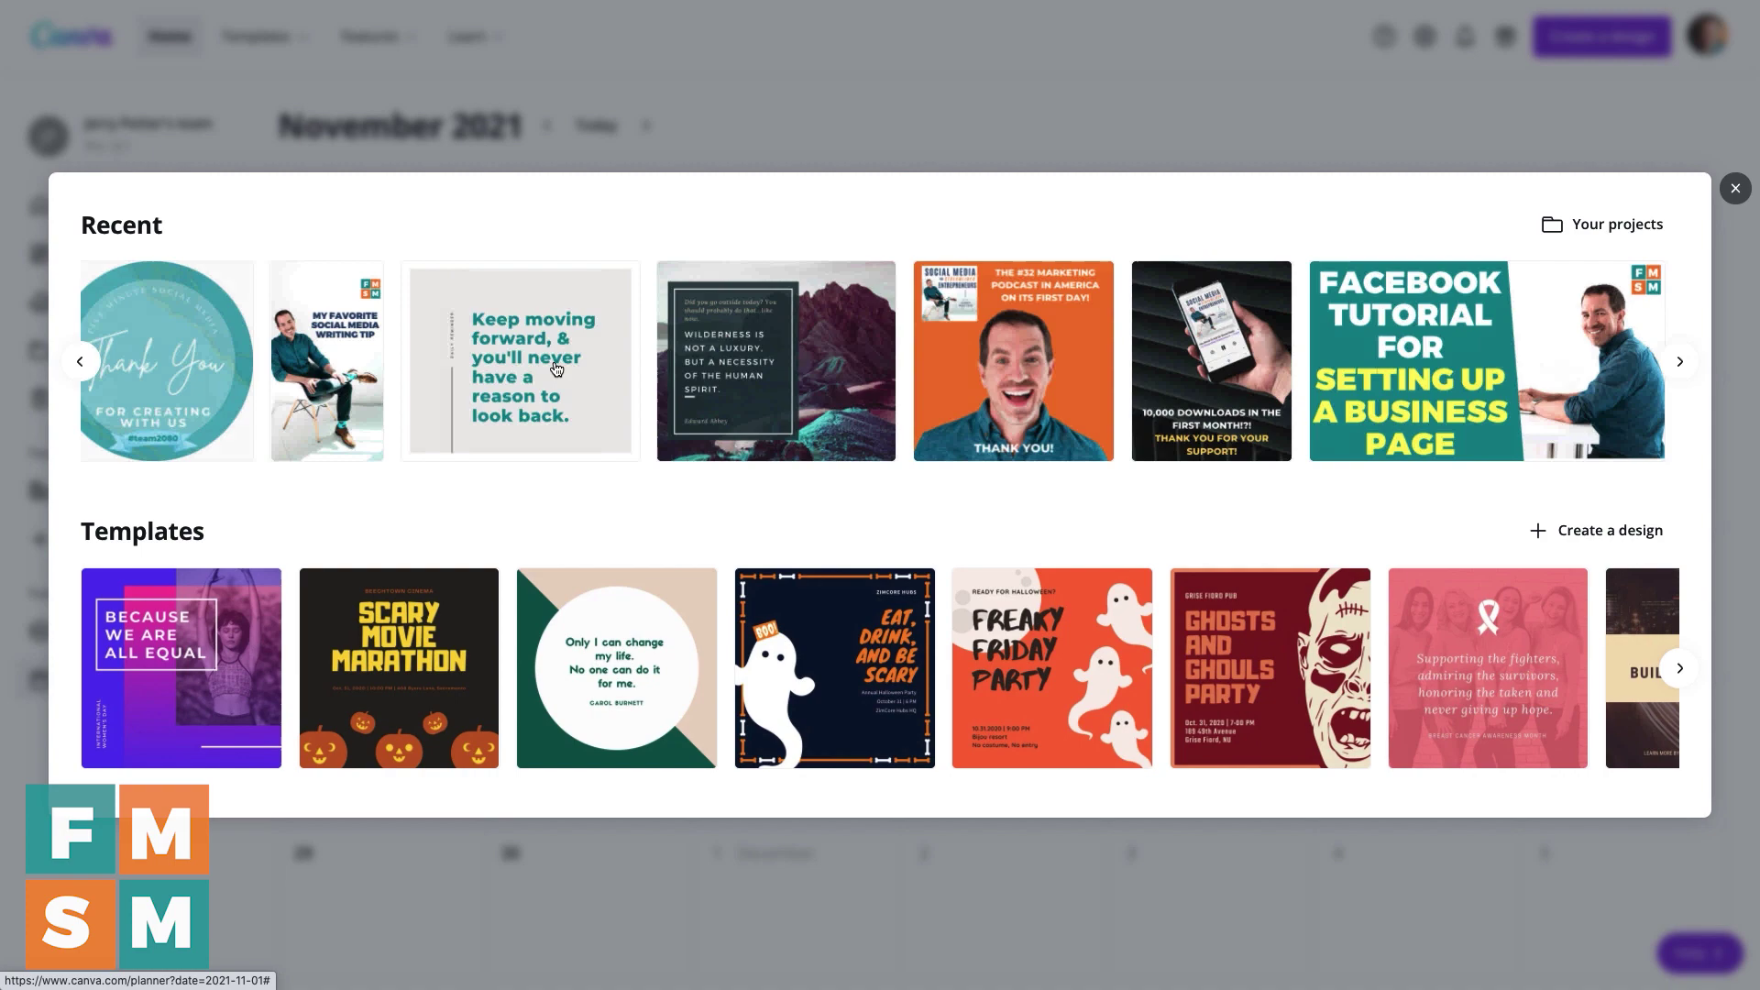
{"action": "scroll", "coordinate": [253, 651], "scroll_direction": "right", "scroll_amount": 5}
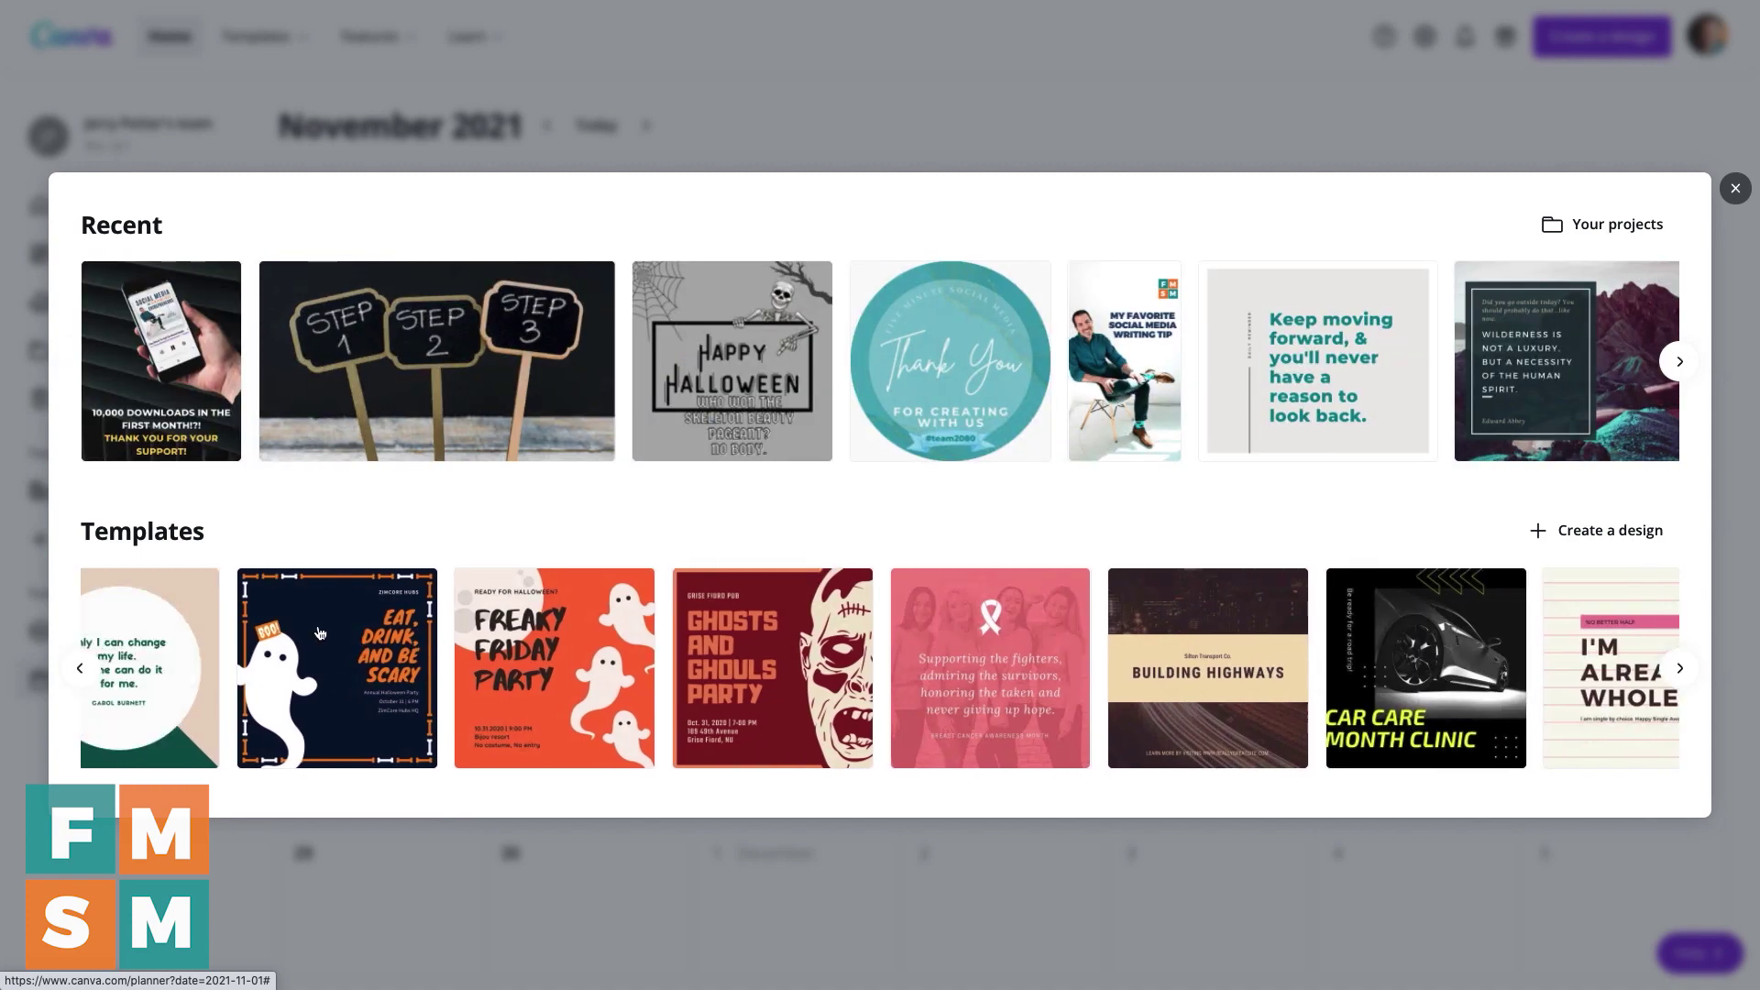
{"action": "scroll", "coordinate": [253, 651], "scroll_direction": "left", "scroll_amount": 5}
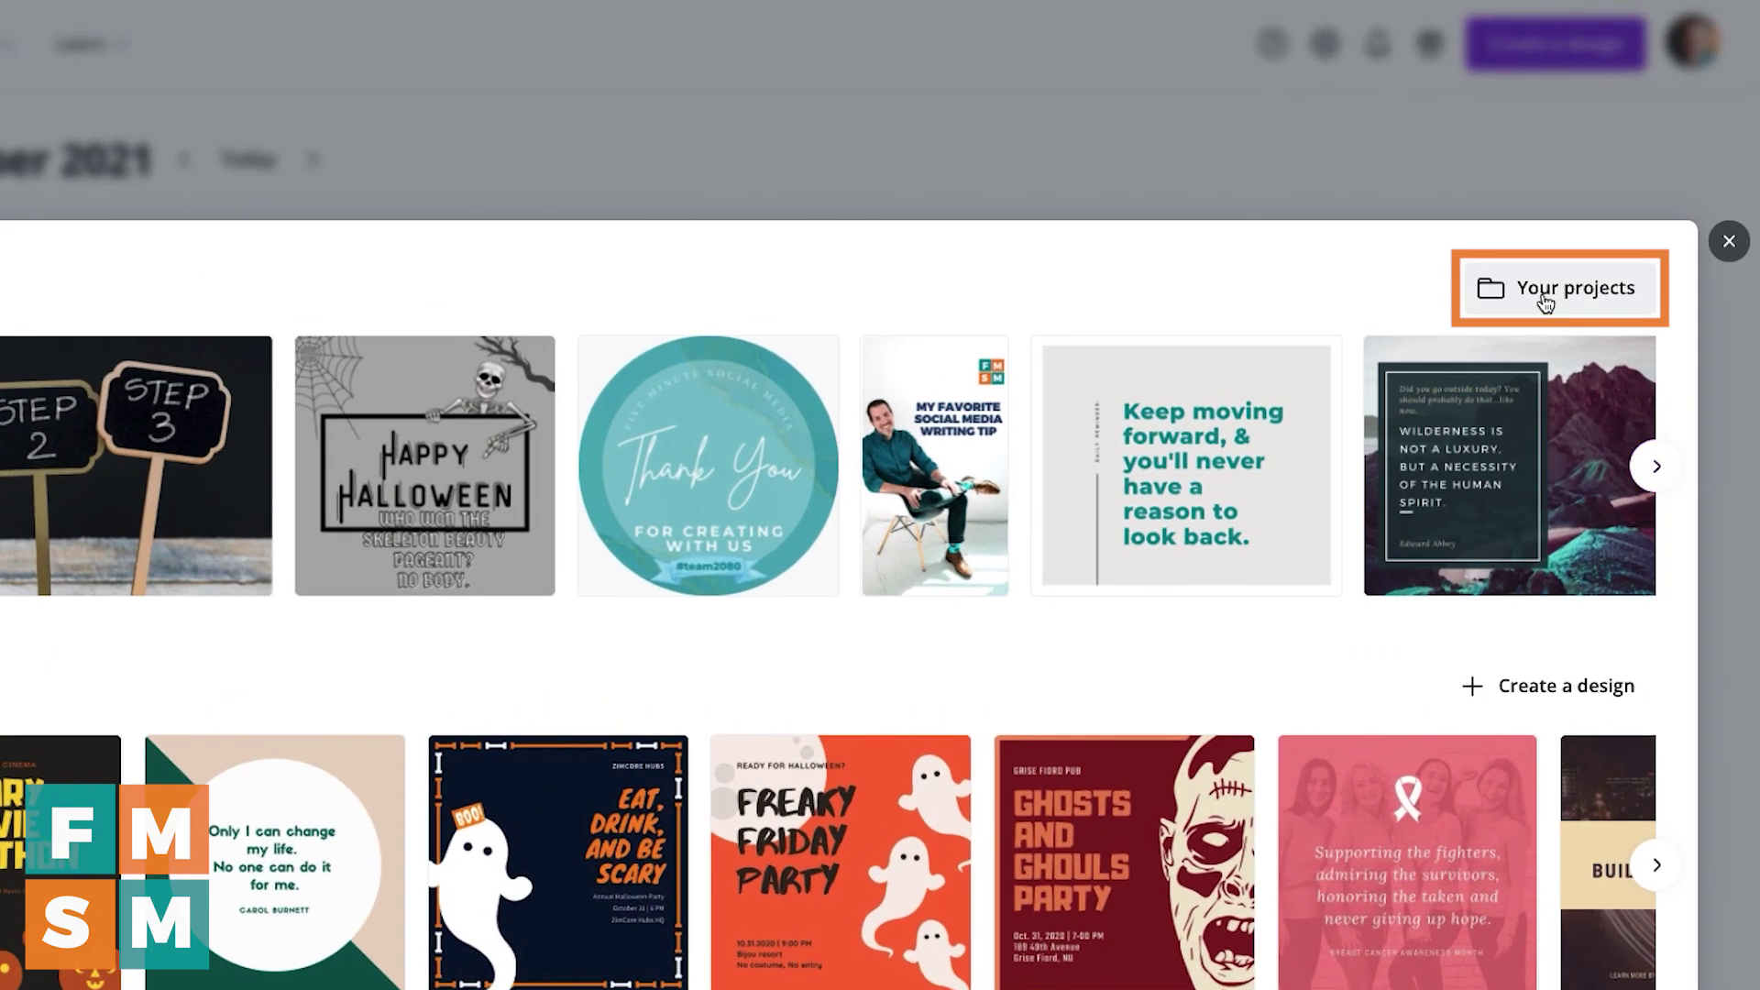
{"action": "left_click", "coordinate": [1546, 303]}
{"action": "scroll", "coordinate": [1205, 299], "scroll_direction": "down", "scroll_amount": 1}
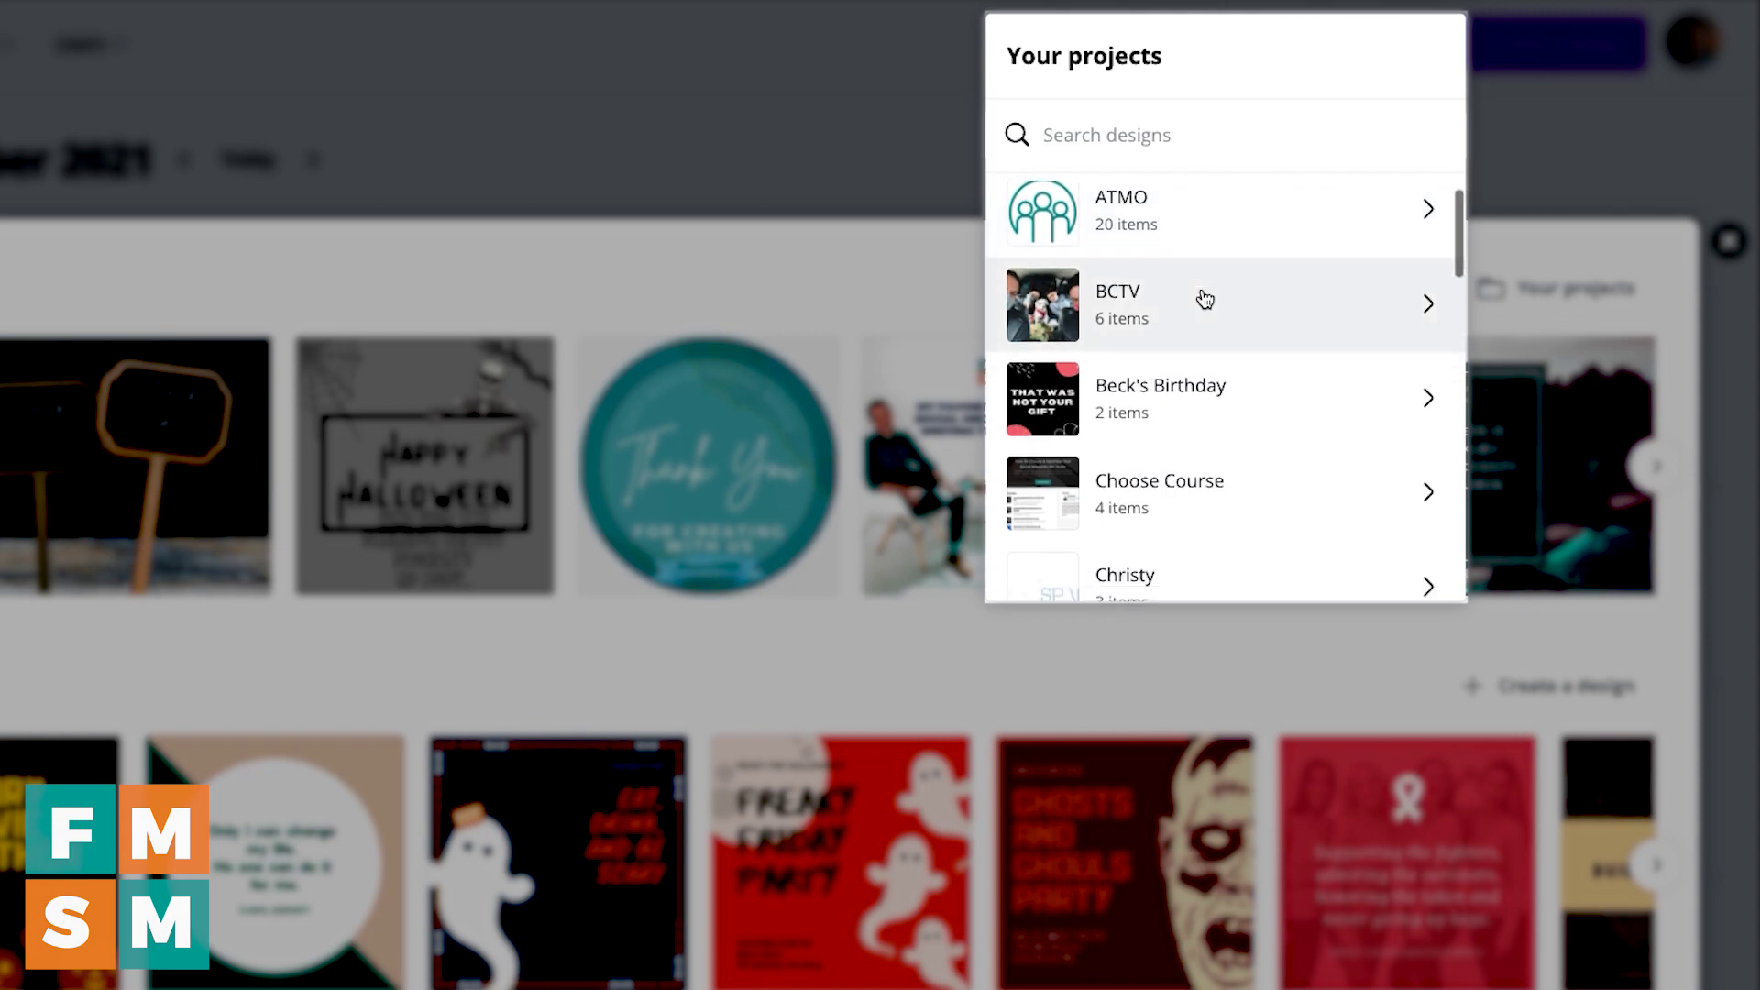
{"action": "scroll", "coordinate": [1204, 299], "scroll_direction": "down", "scroll_amount": 8}
{"action": "scroll", "coordinate": [1202, 385], "scroll_direction": "up", "scroll_amount": 9}
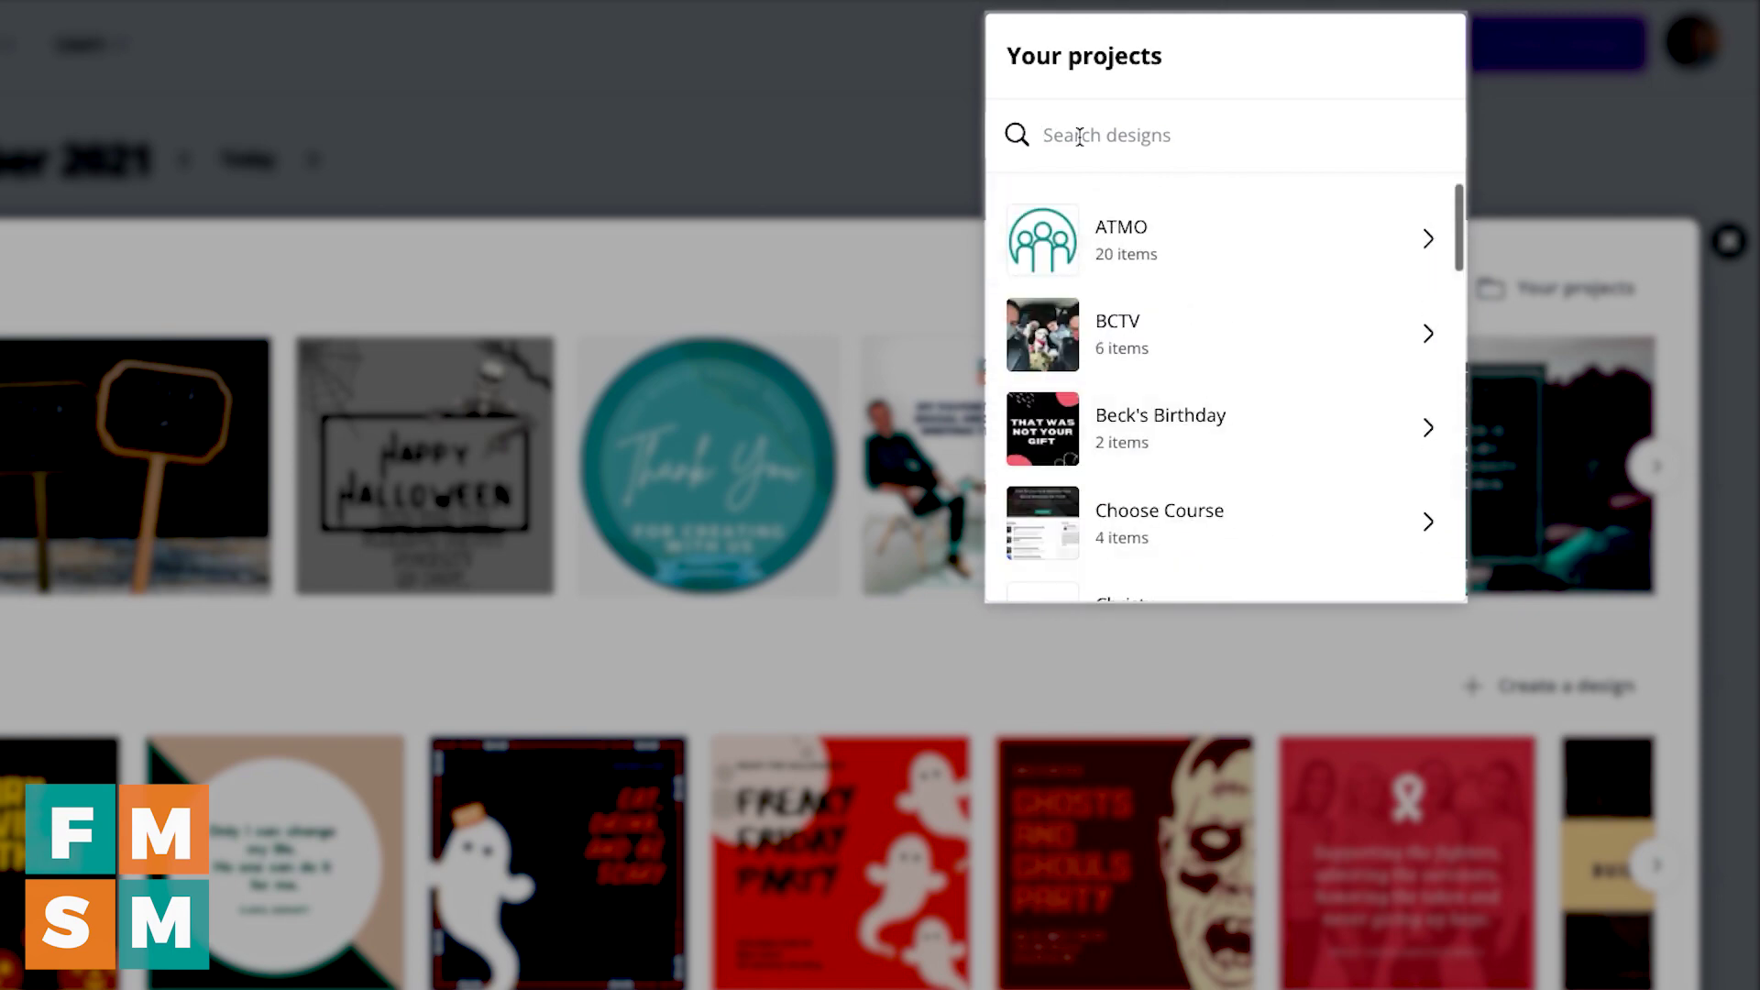
{"action": "left_click", "coordinate": [1080, 136]}
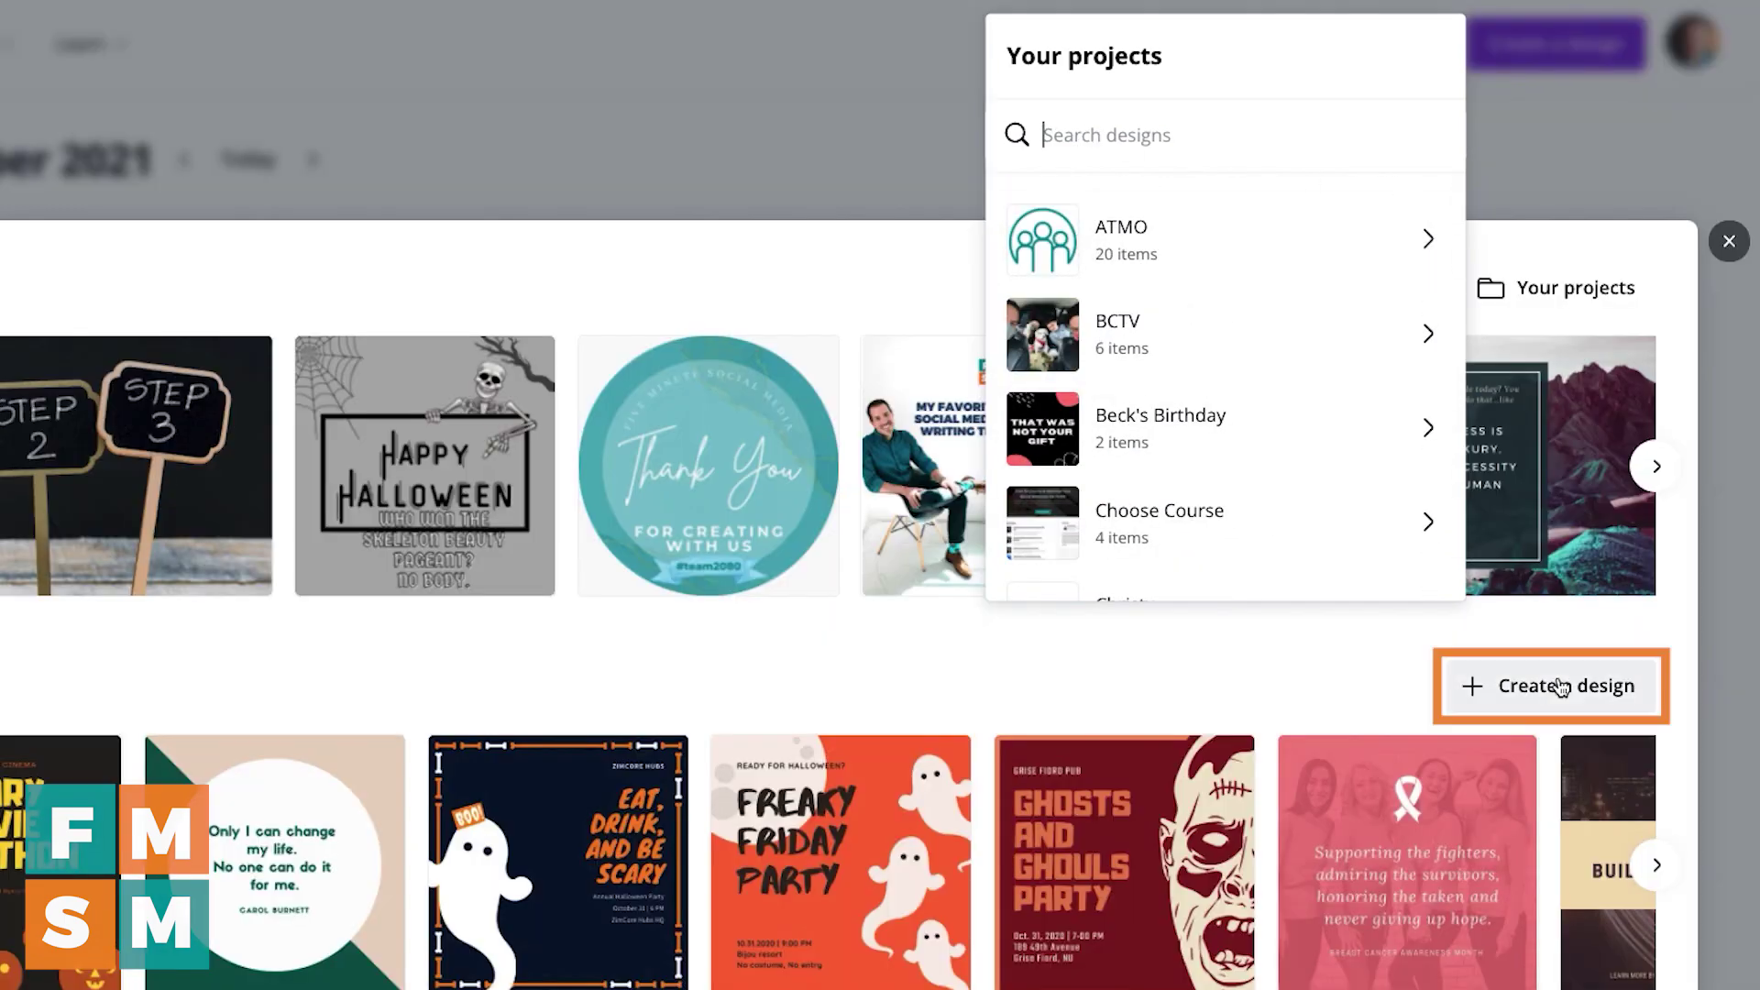
Look at Create a design's Custom size option, then close the design type list
{"action": "left_click", "coordinate": [1559, 686]}
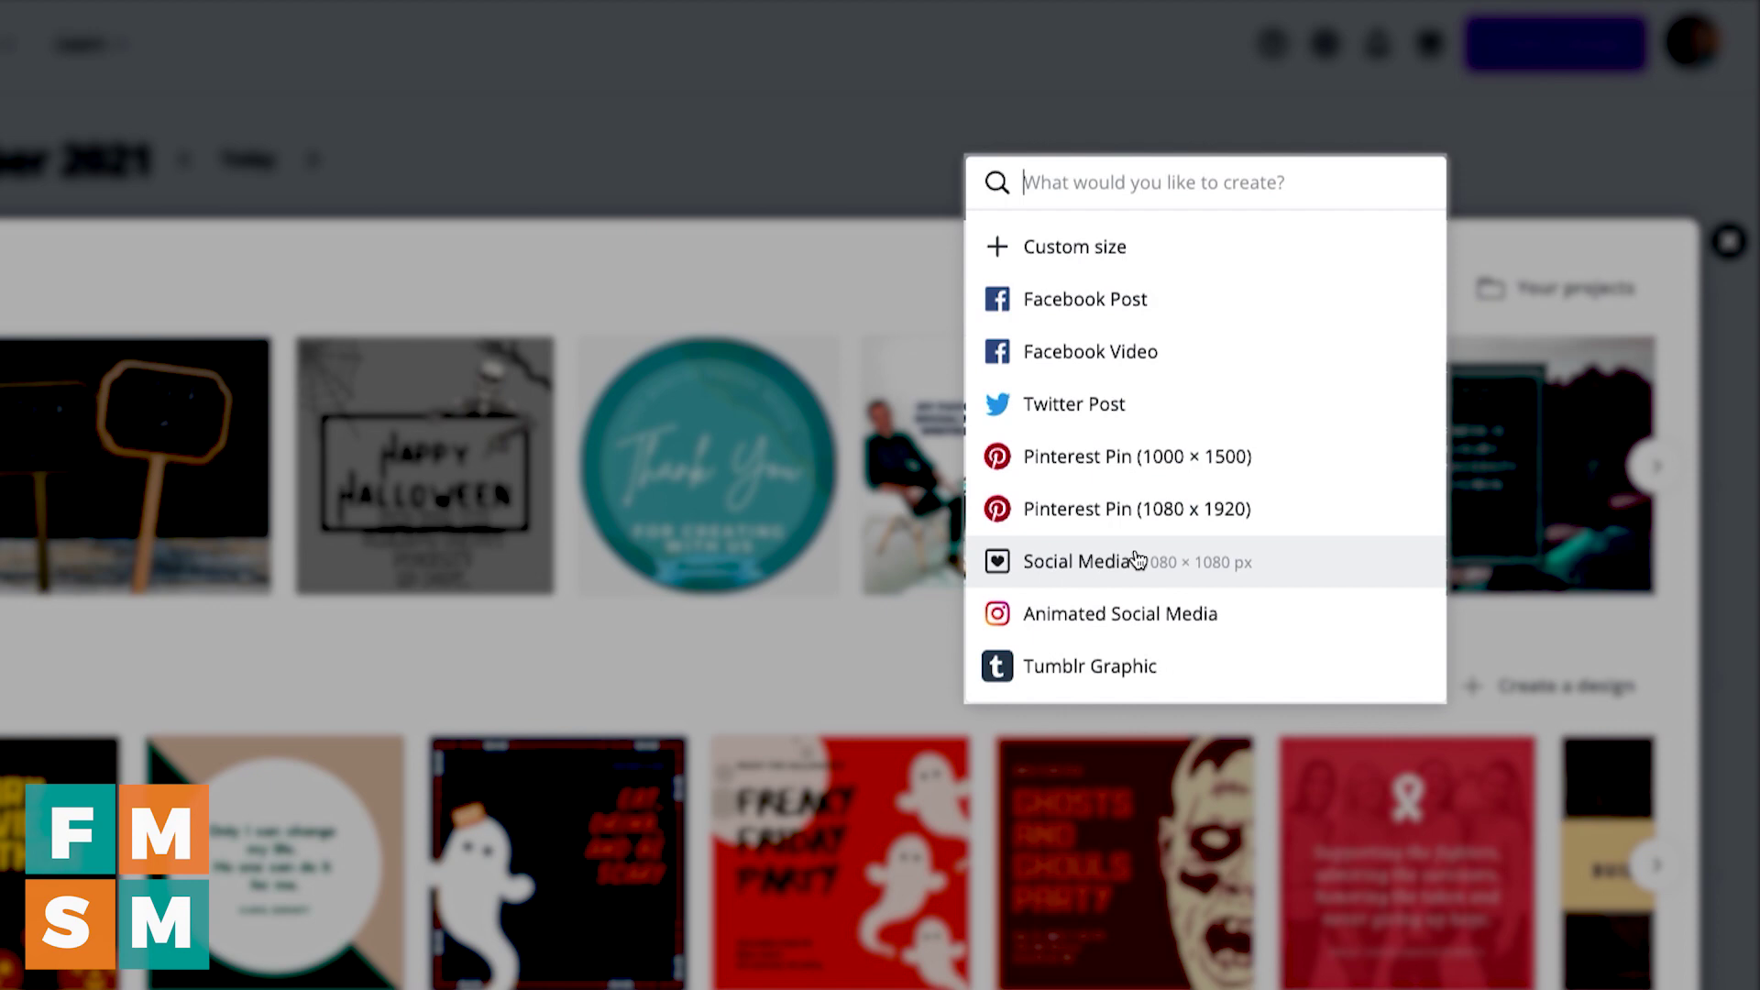
{"action": "left_click", "coordinate": [1095, 259]}
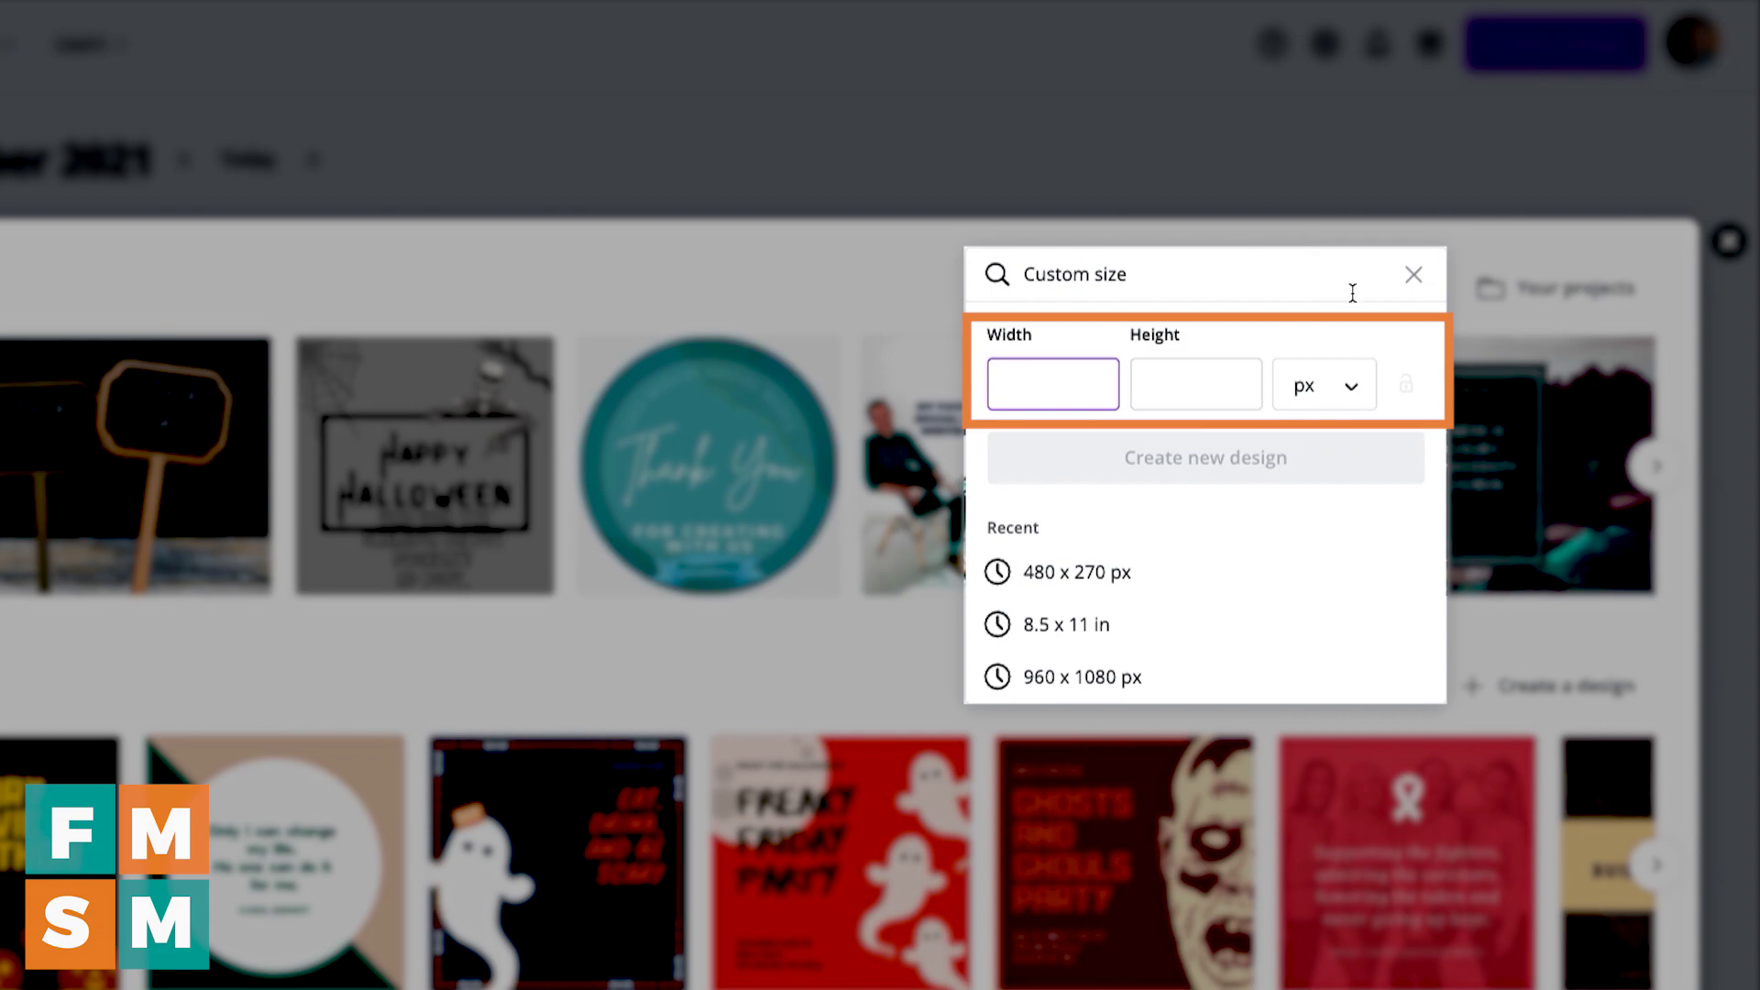
{"action": "left_click", "coordinate": [1413, 275]}
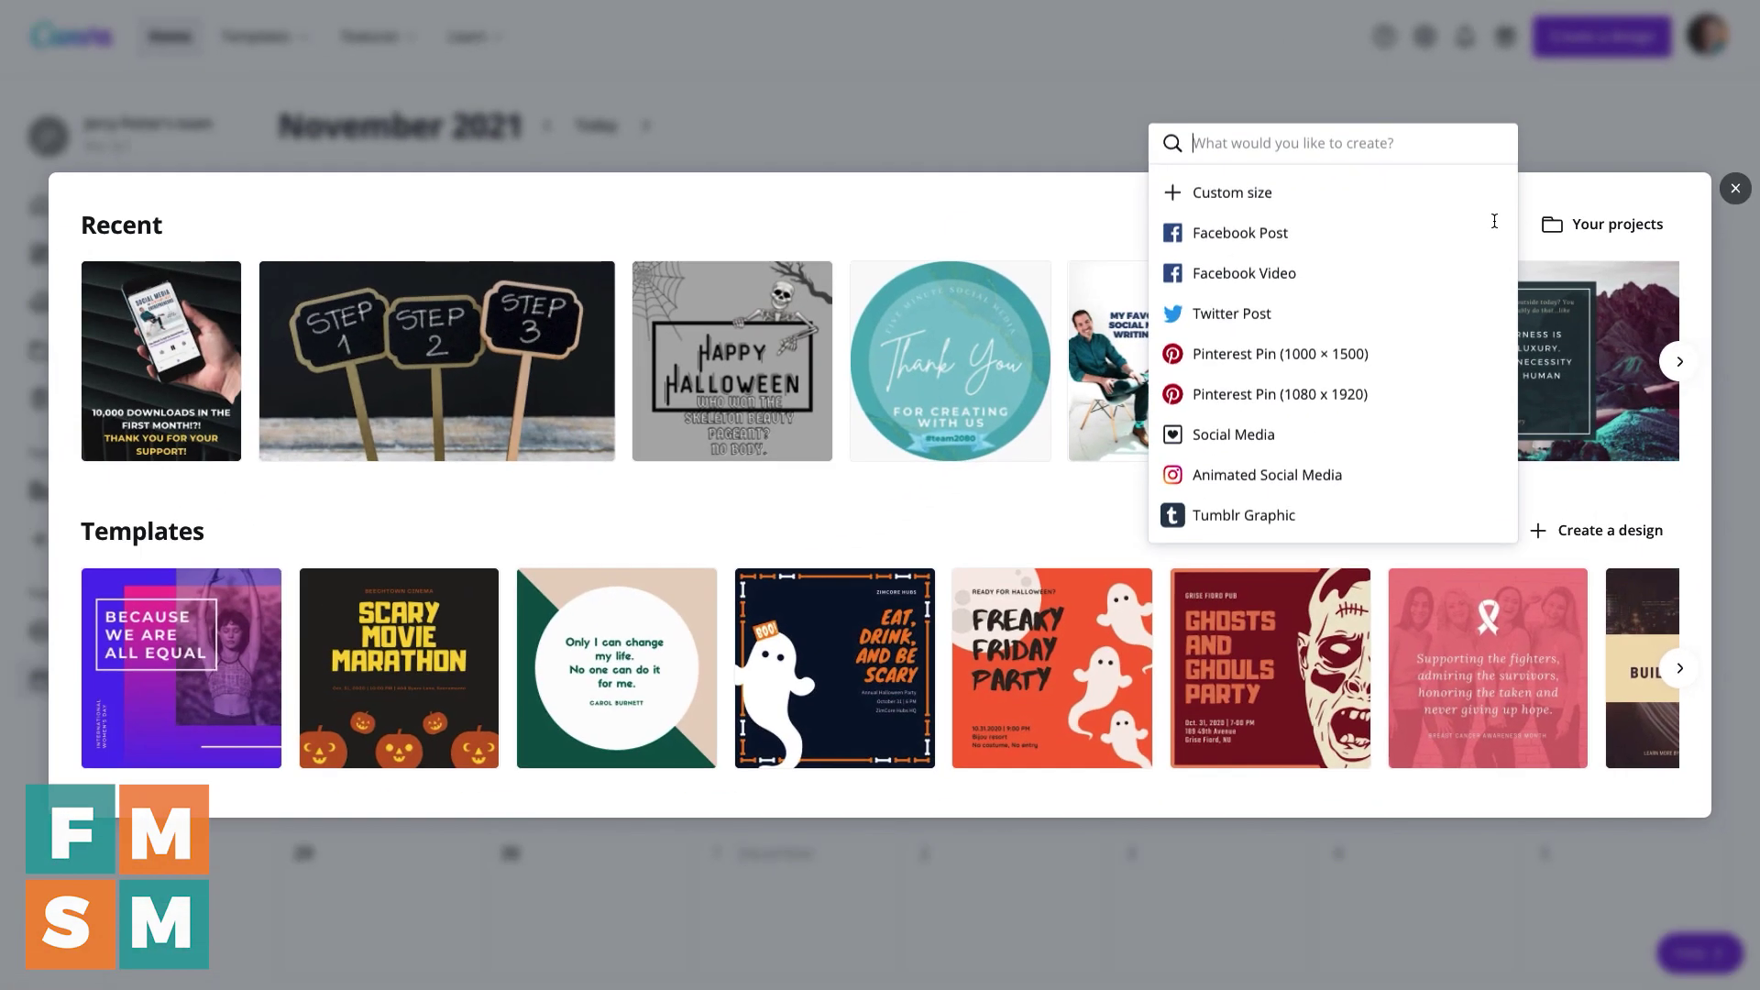
{"action": "left_click", "coordinate": [1581, 192]}
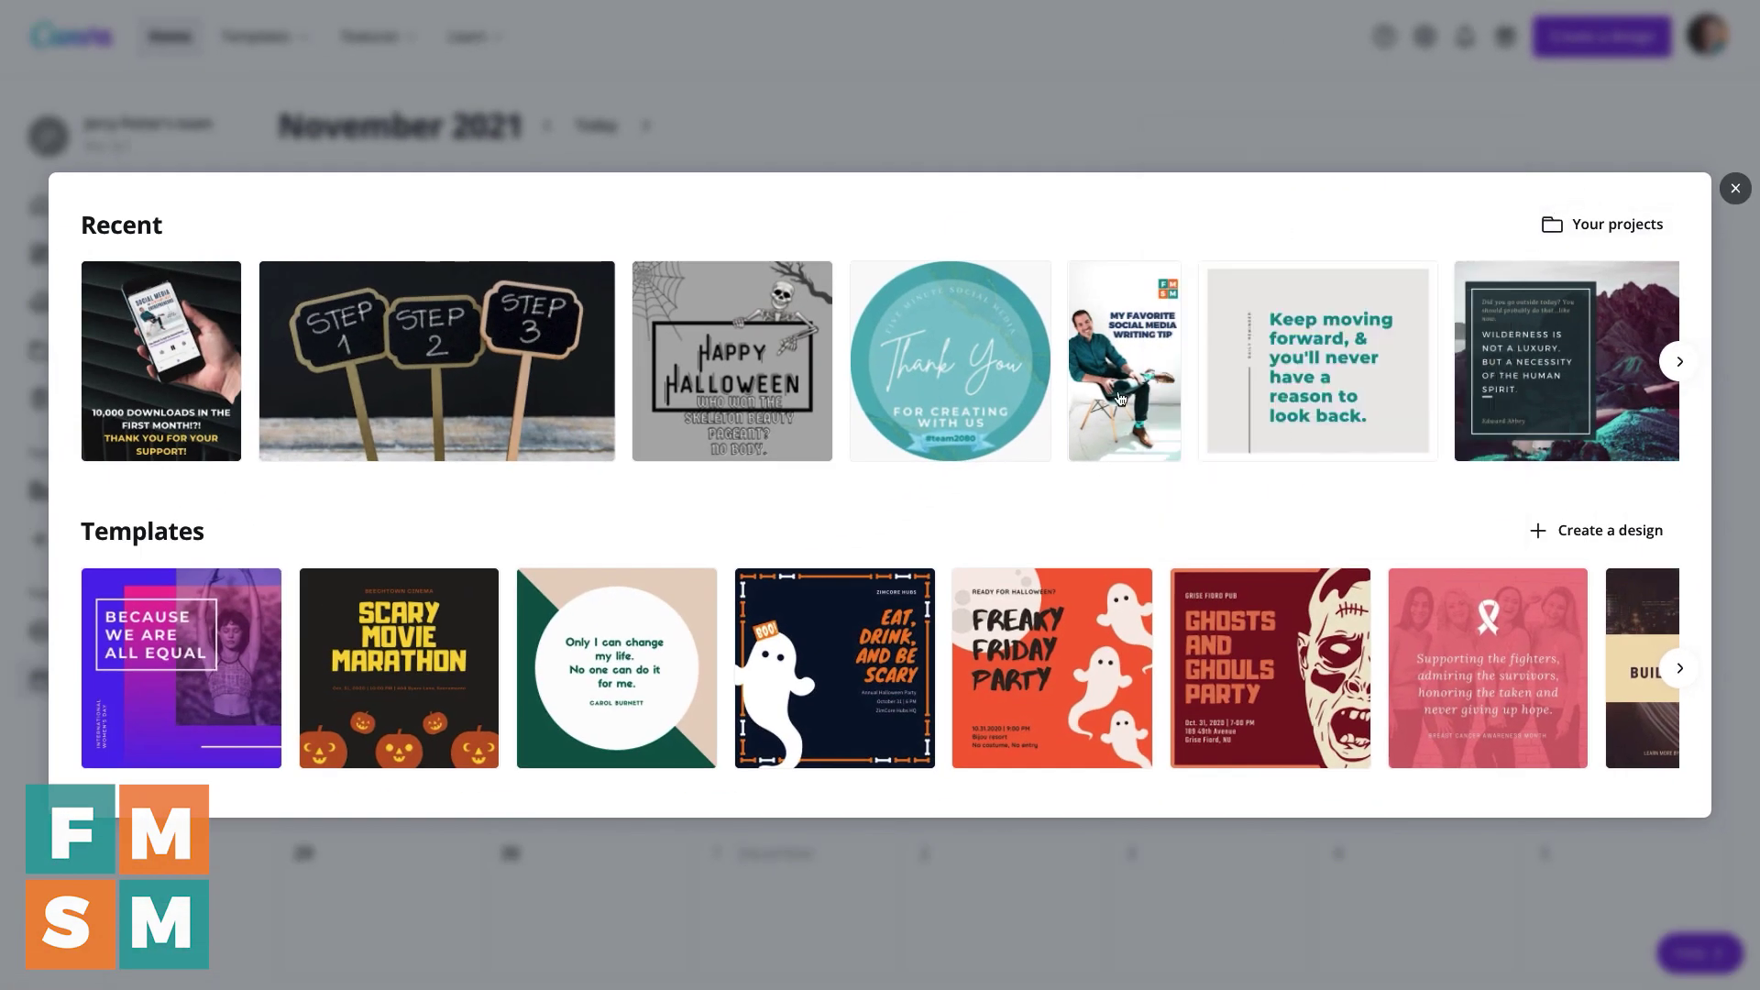
Leave the design picker and open the 10,000-downloads design's publishing options
{"action": "left_click", "coordinate": [1735, 188]}
{"action": "mouse_move", "coordinate": [697, 383]}
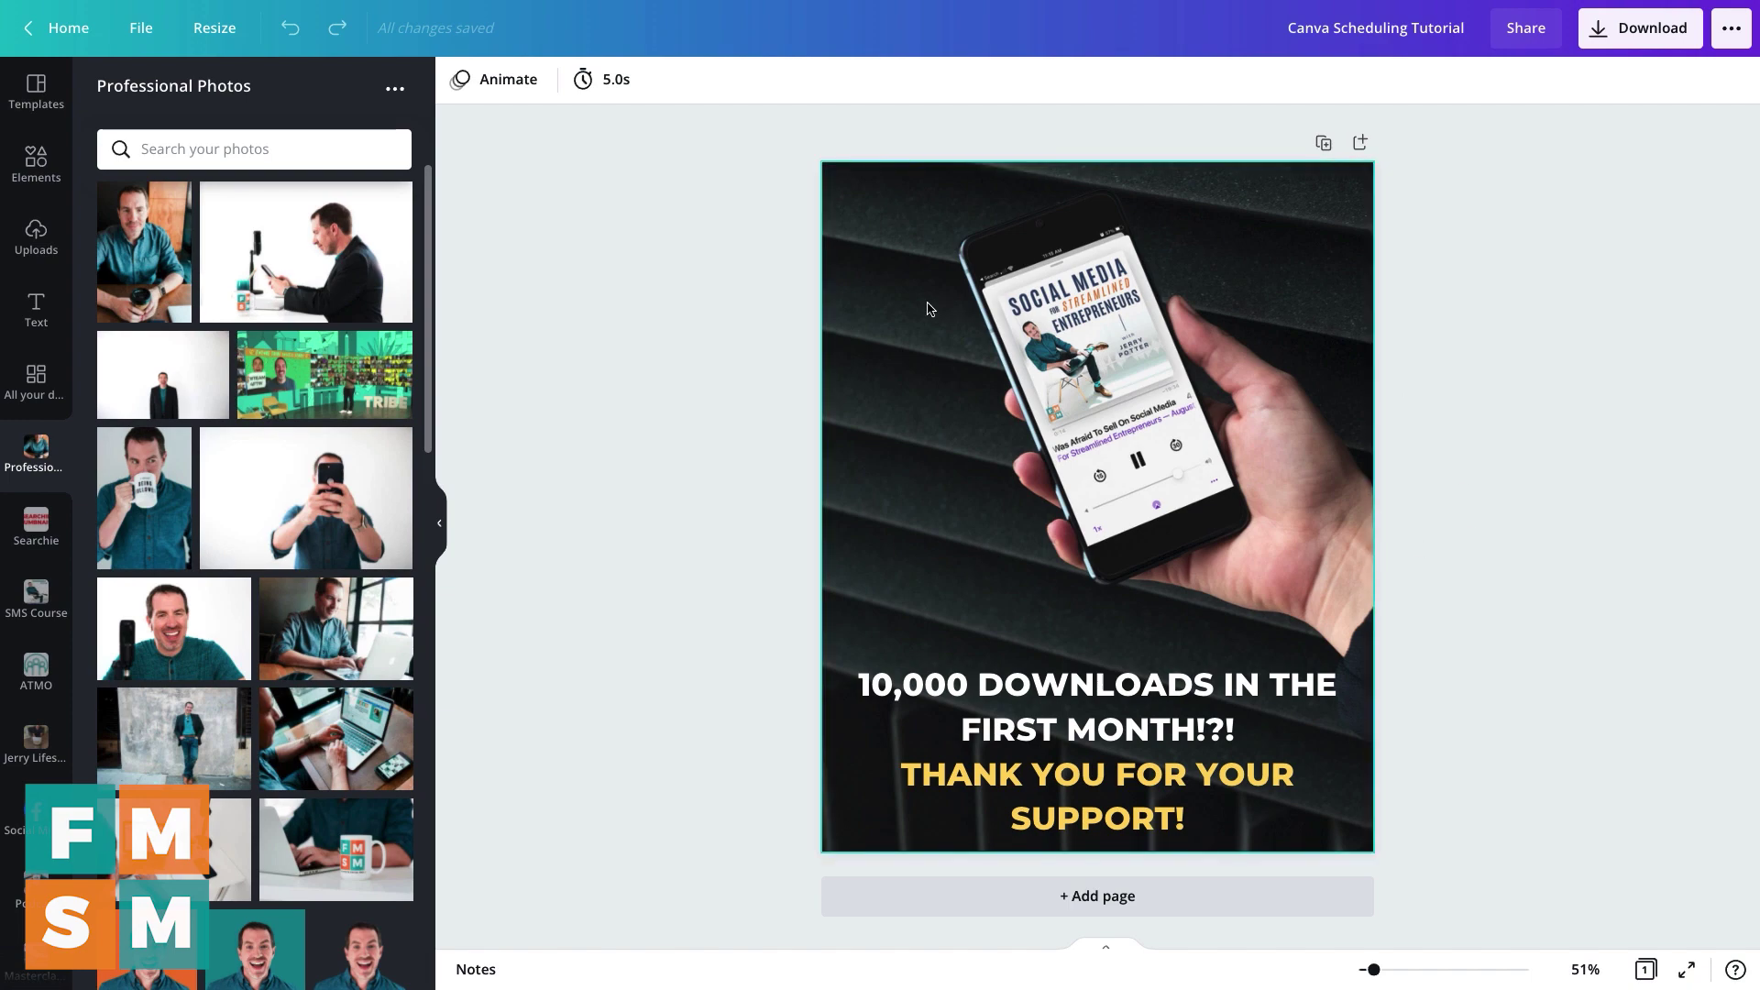
{"action": "left_click", "coordinate": [1722, 44]}
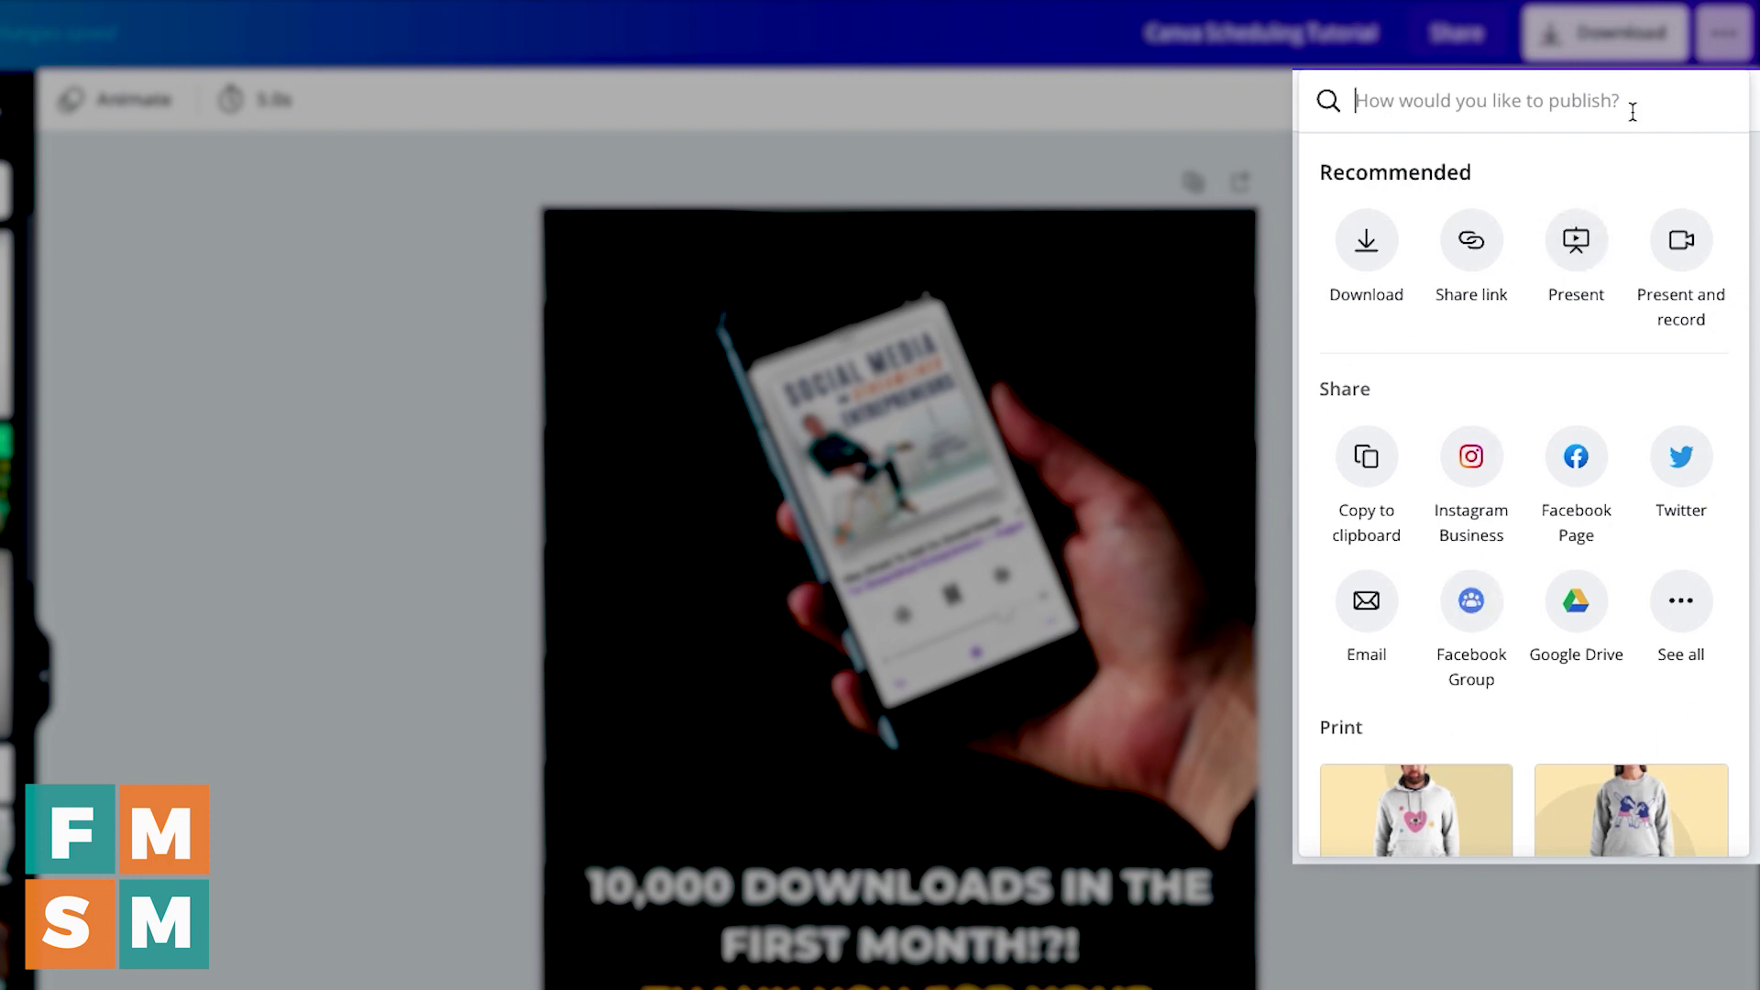
Search 'sch', then show all sharing destinations and scroll them to find Schedule
{"action": "type", "text": "sched"}
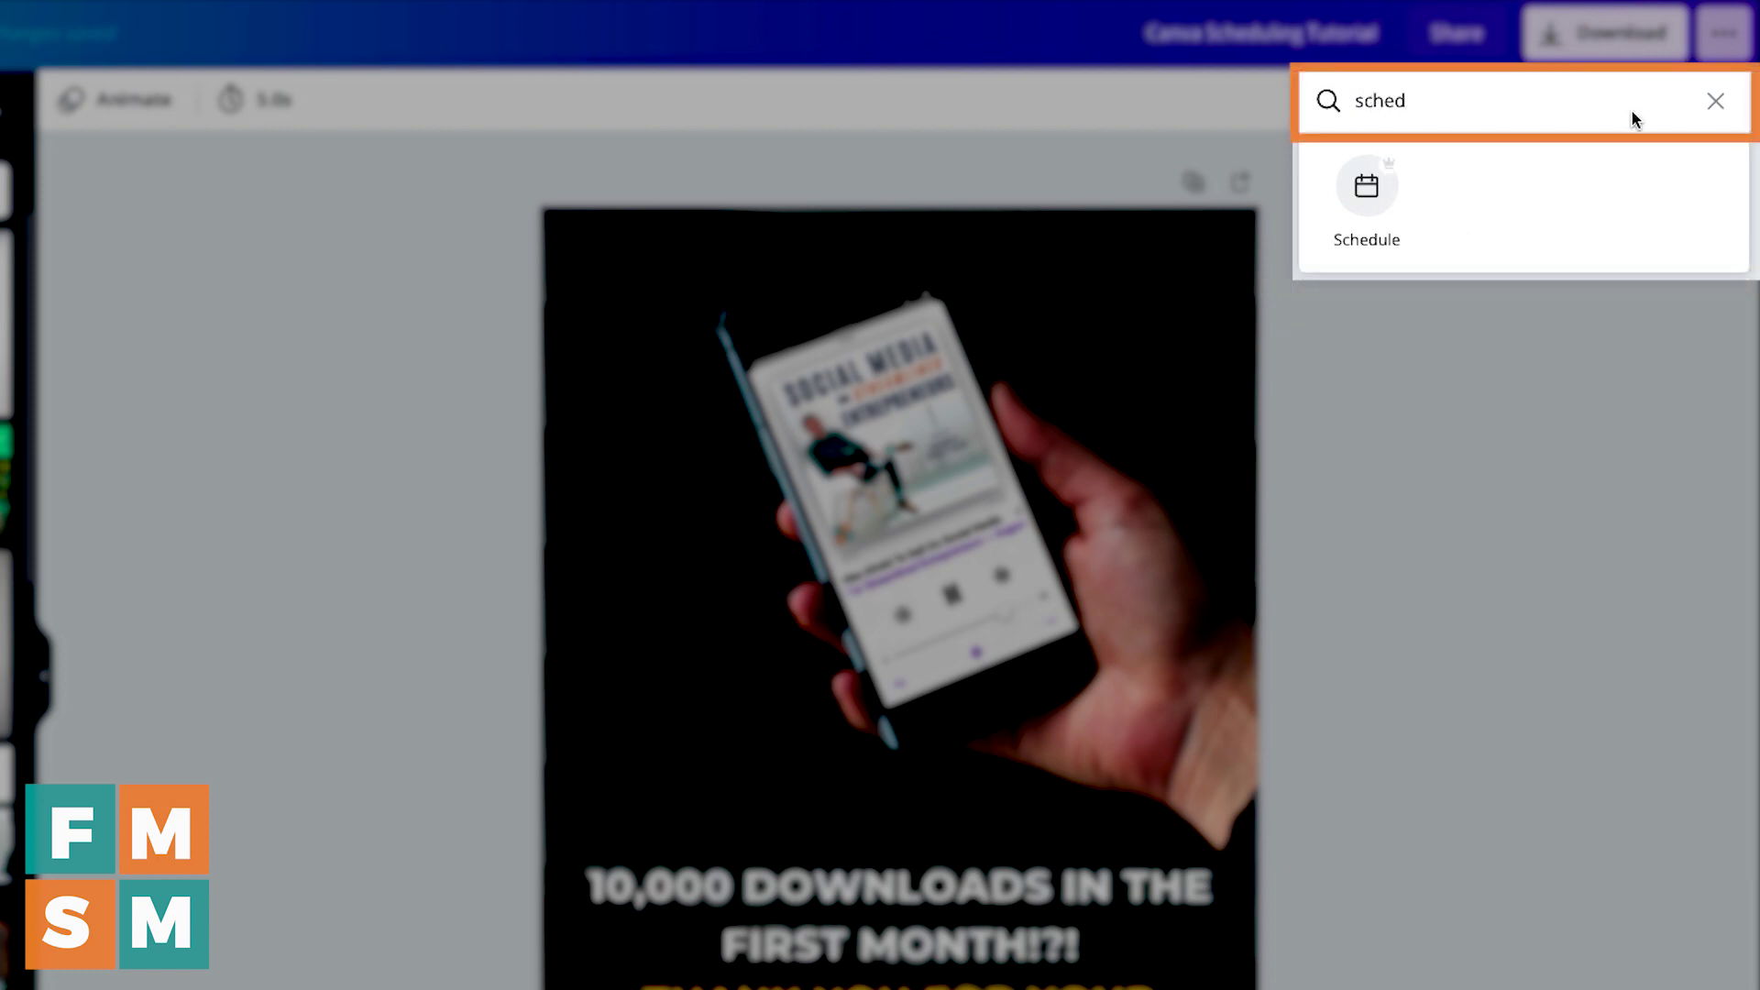
{"action": "left_click", "coordinate": [1713, 101]}
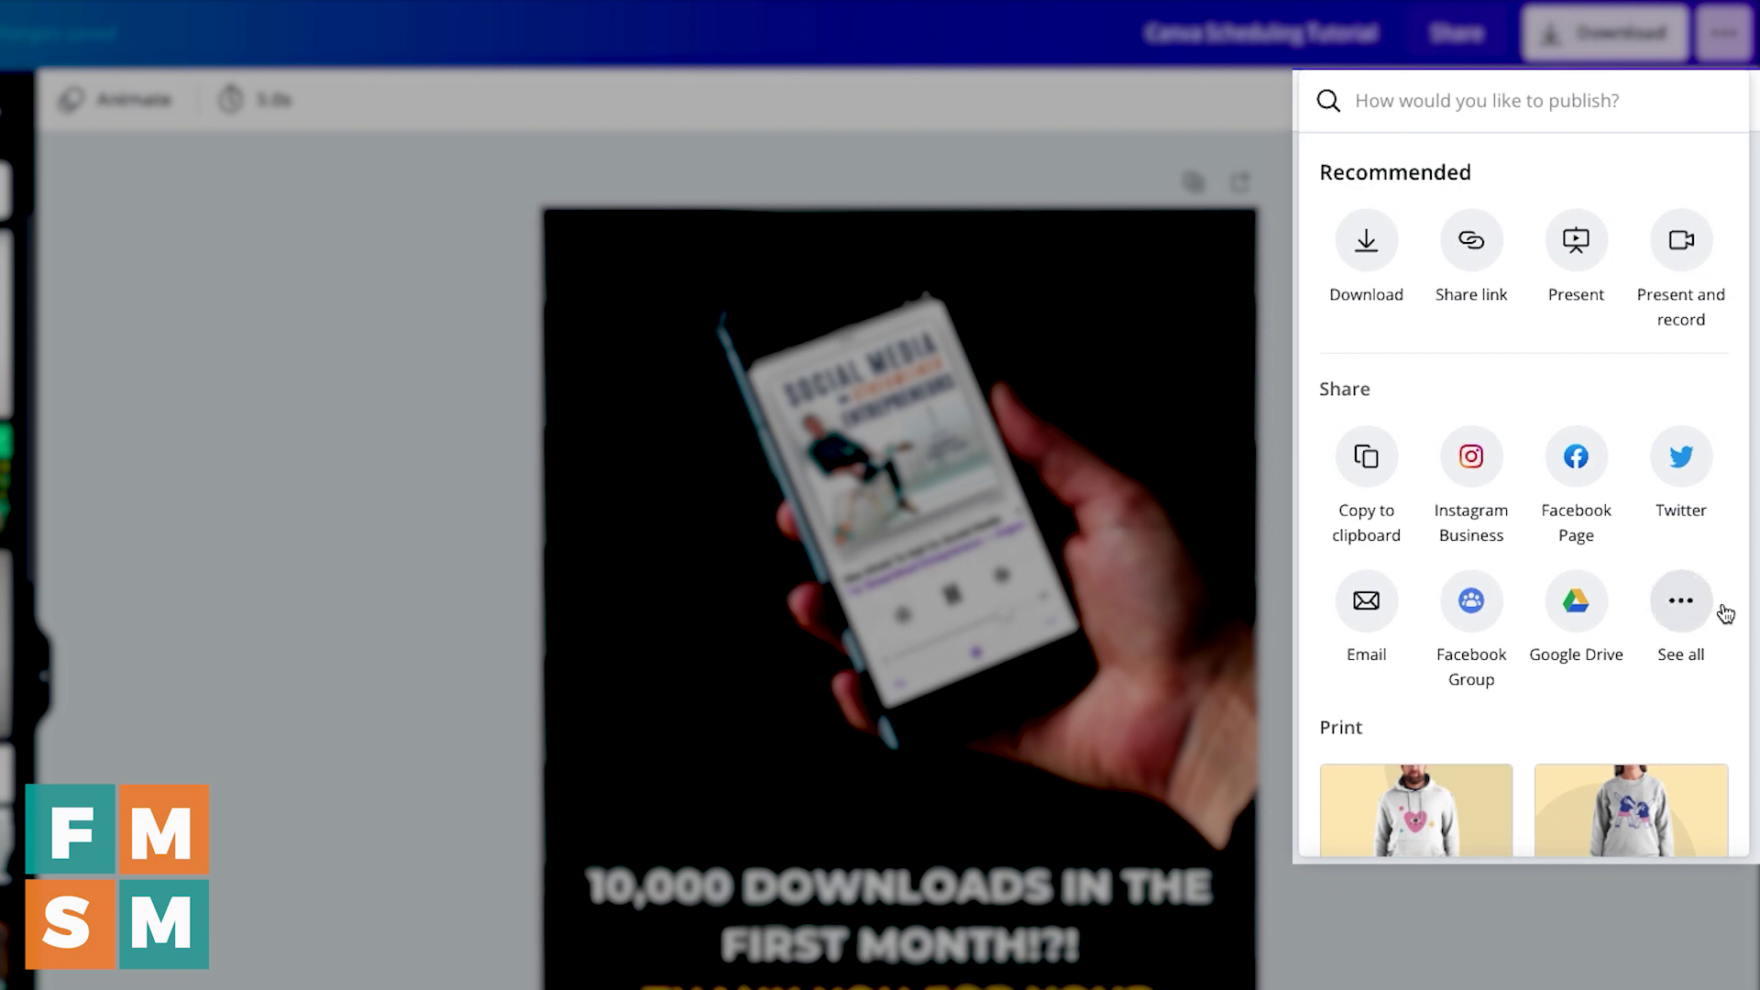
{"action": "left_click", "coordinate": [1681, 612]}
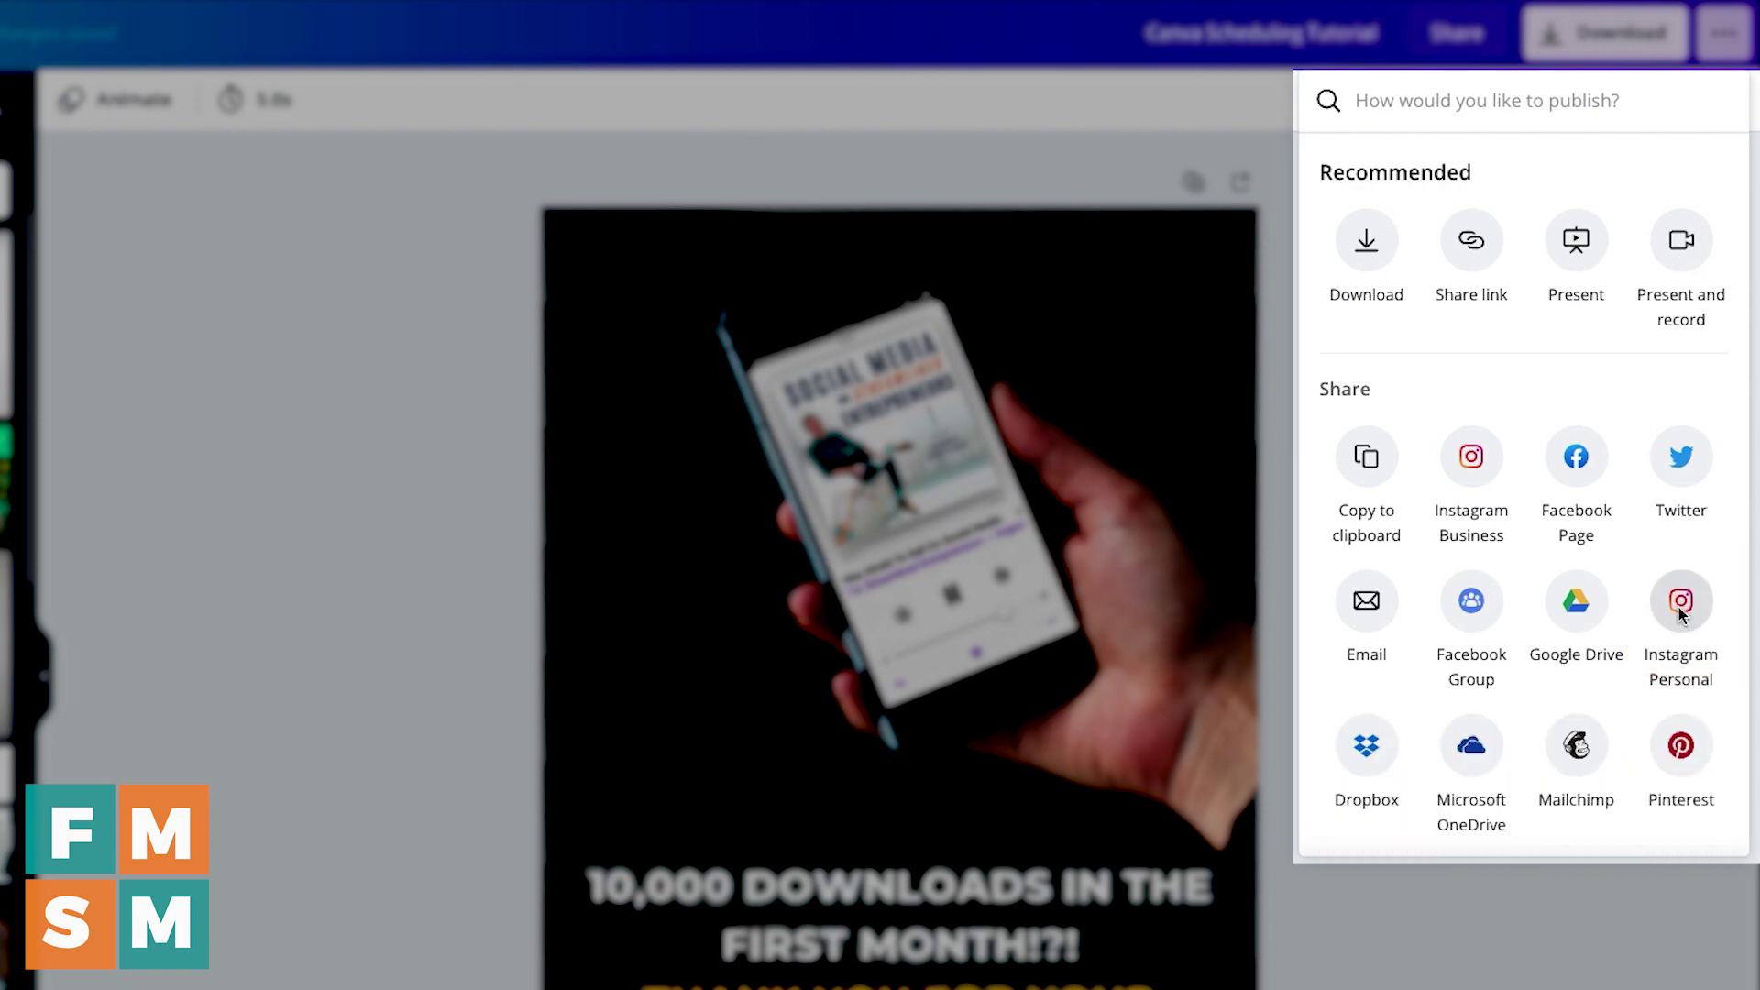
{"action": "scroll", "coordinate": [1509, 581], "scroll_direction": "down", "scroll_amount": 8}
{"action": "scroll", "coordinate": [1511, 579], "scroll_direction": "down", "scroll_amount": 2}
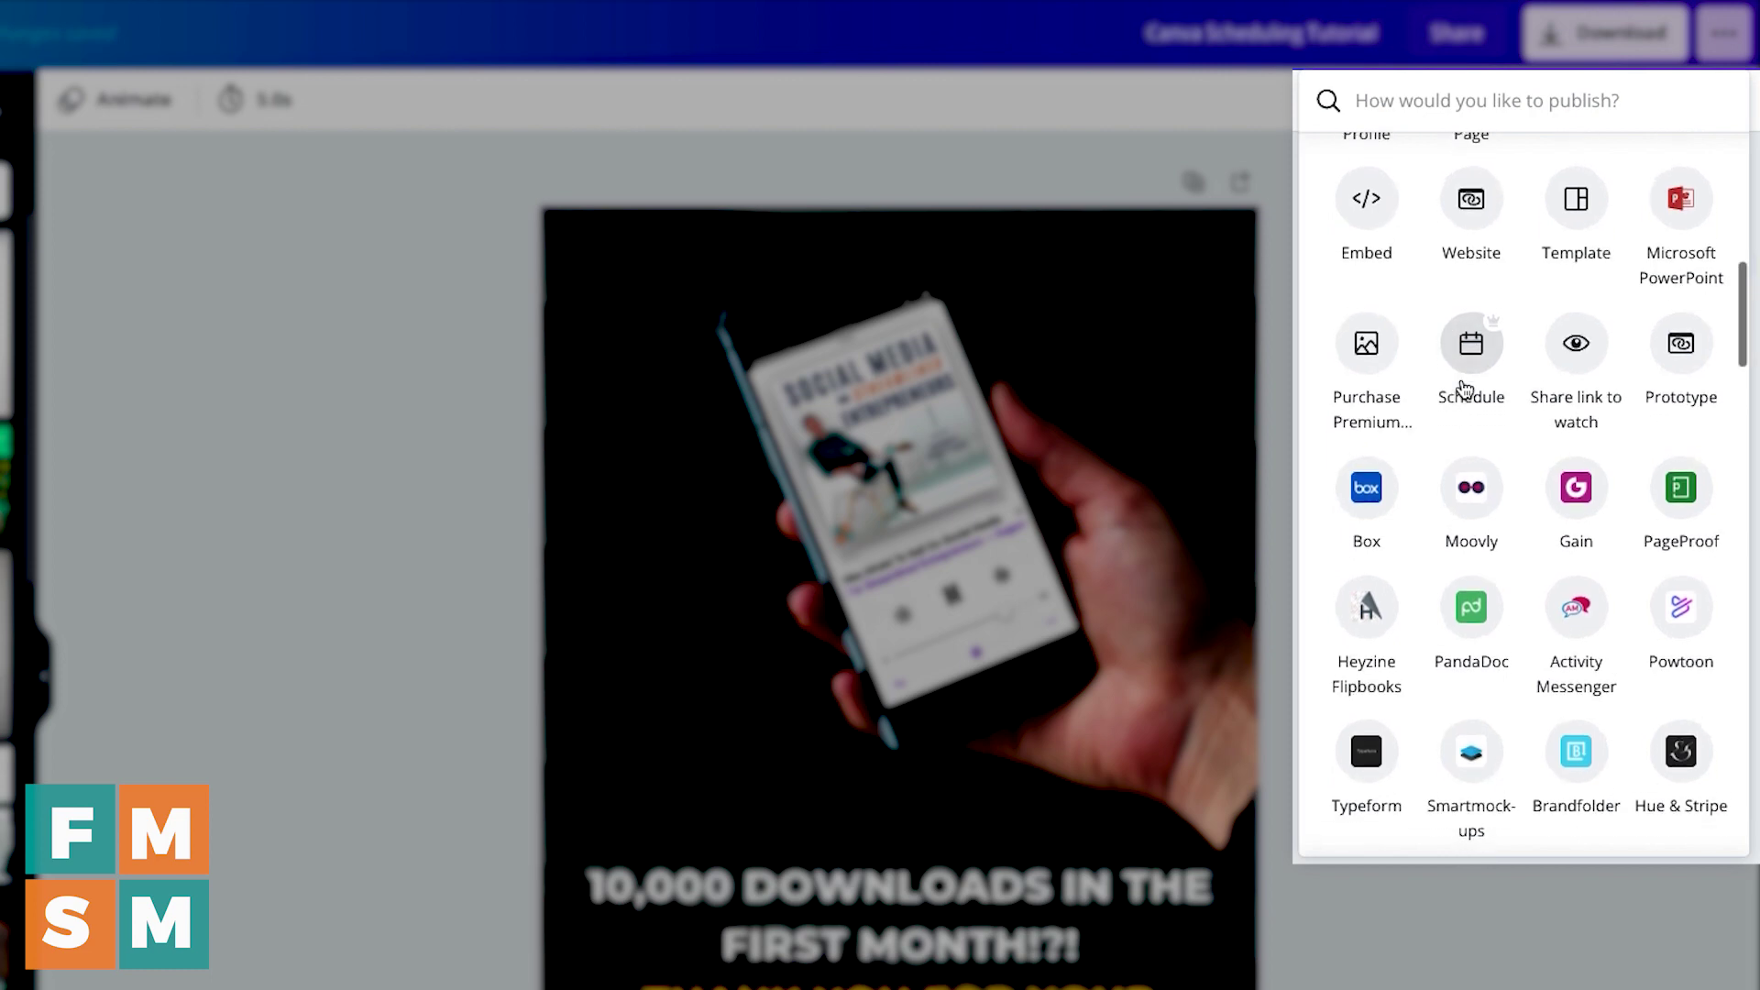
{"action": "scroll", "coordinate": [1459, 390], "scroll_direction": "up", "scroll_amount": 10}
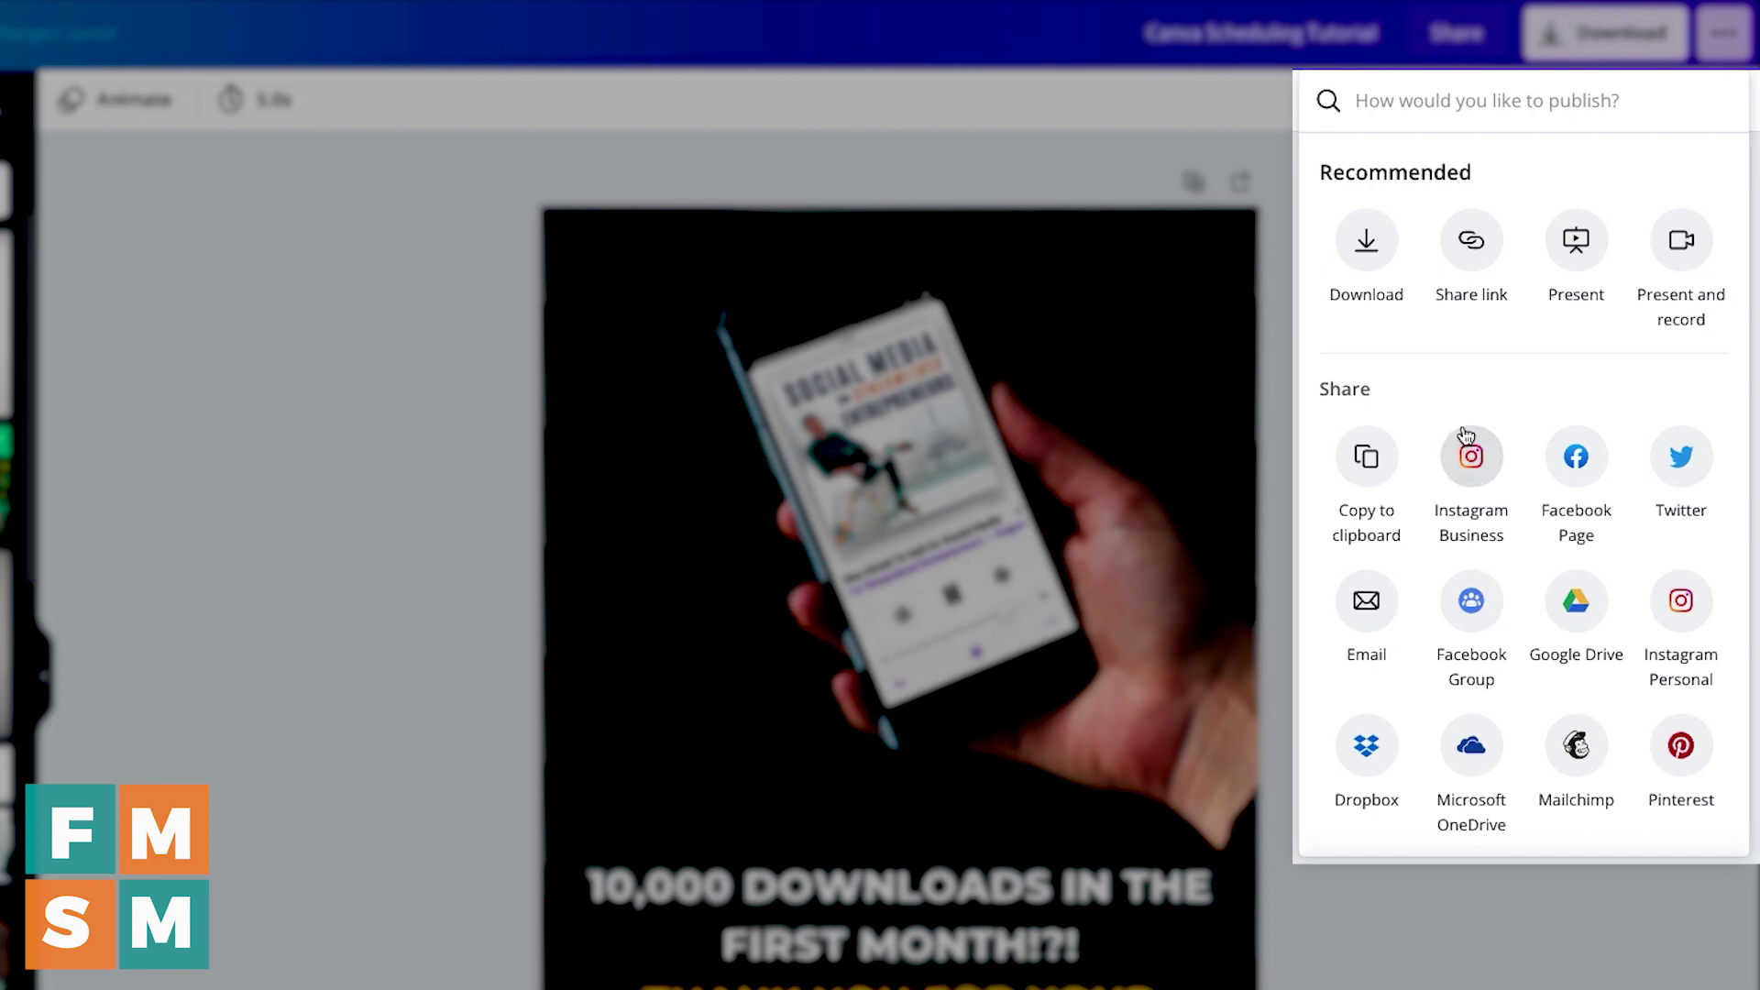
{"action": "scroll", "coordinate": [1462, 431], "scroll_direction": "down", "scroll_amount": 5}
Set the post date to Wednesday, 15 December 2021 at 01:45 PM
{"action": "left_click", "coordinate": [1469, 378]}
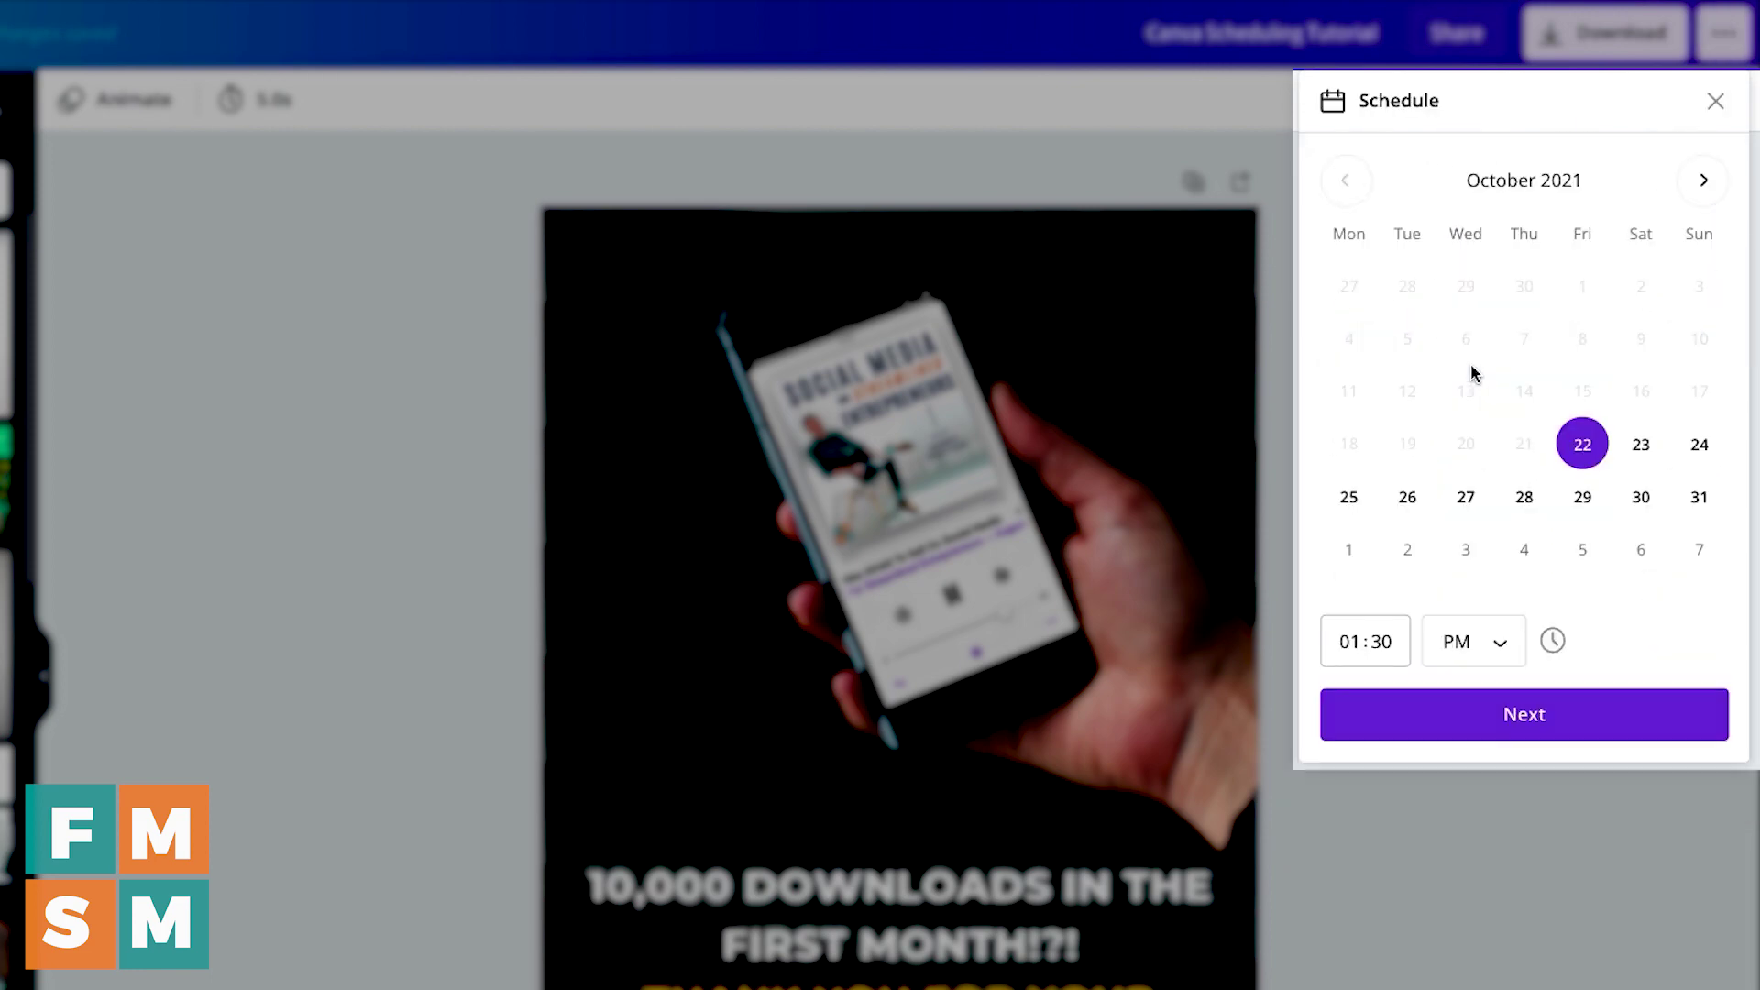
{"action": "left_click", "coordinate": [1703, 180]}
{"action": "left_click", "coordinate": [1704, 180]}
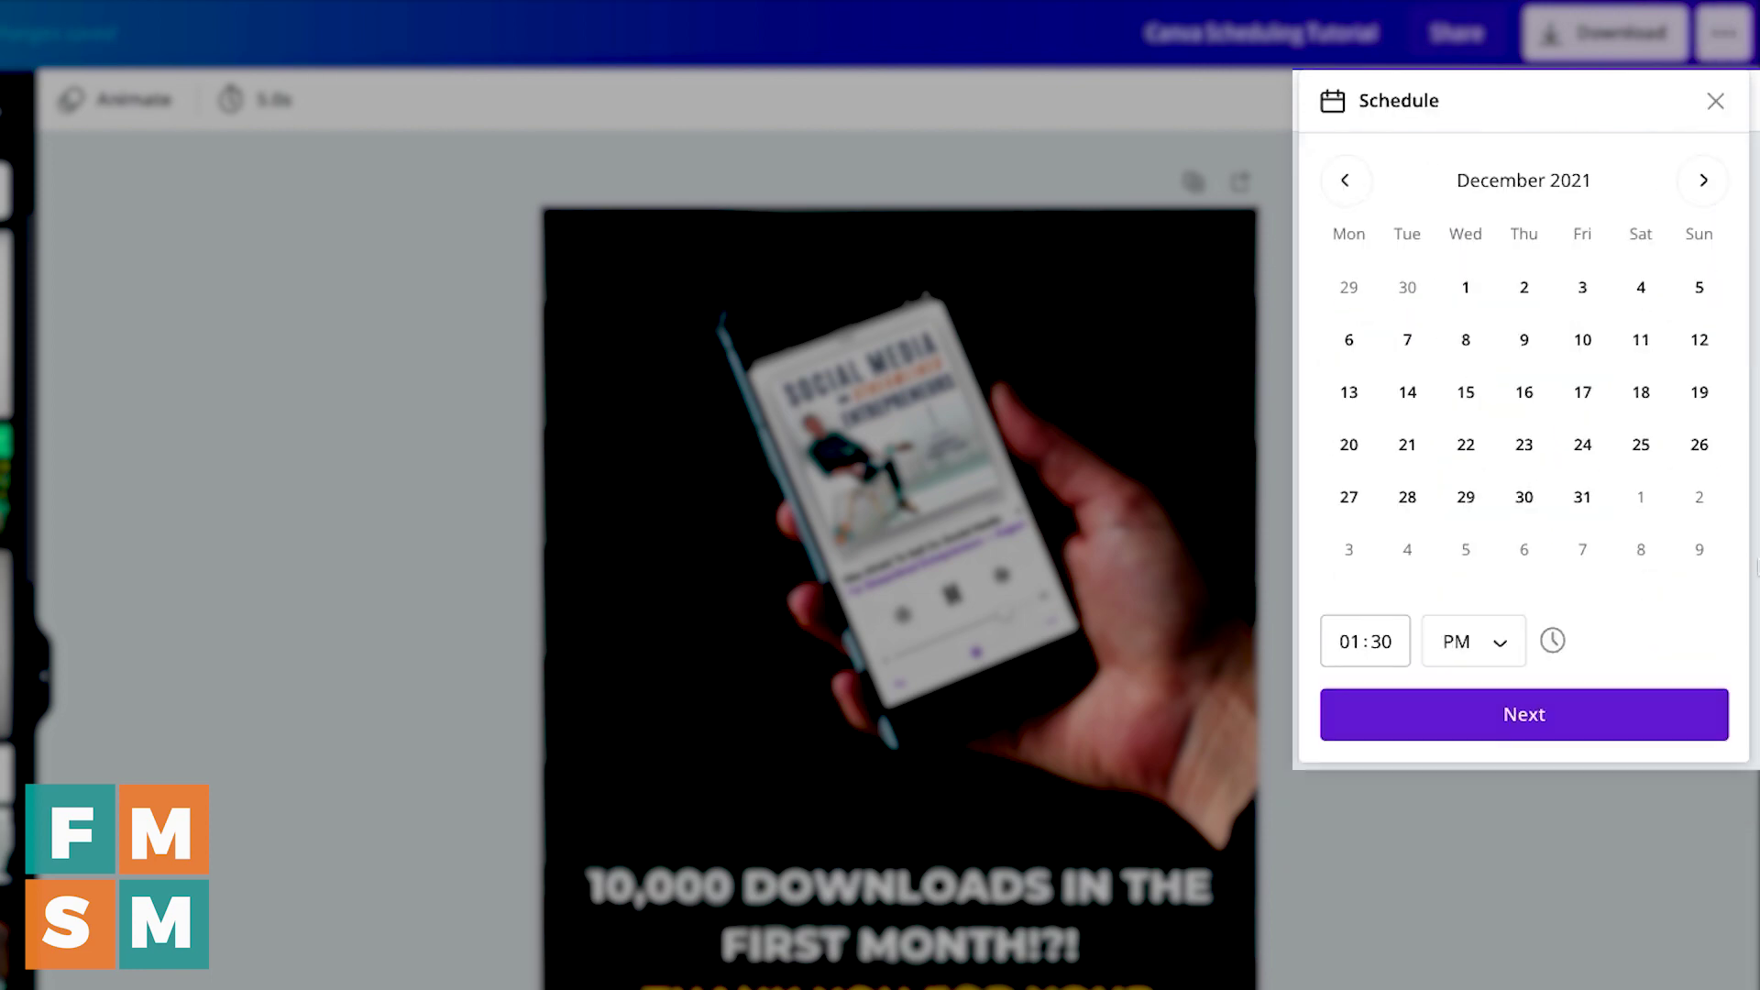
{"action": "left_click", "coordinate": [1467, 404]}
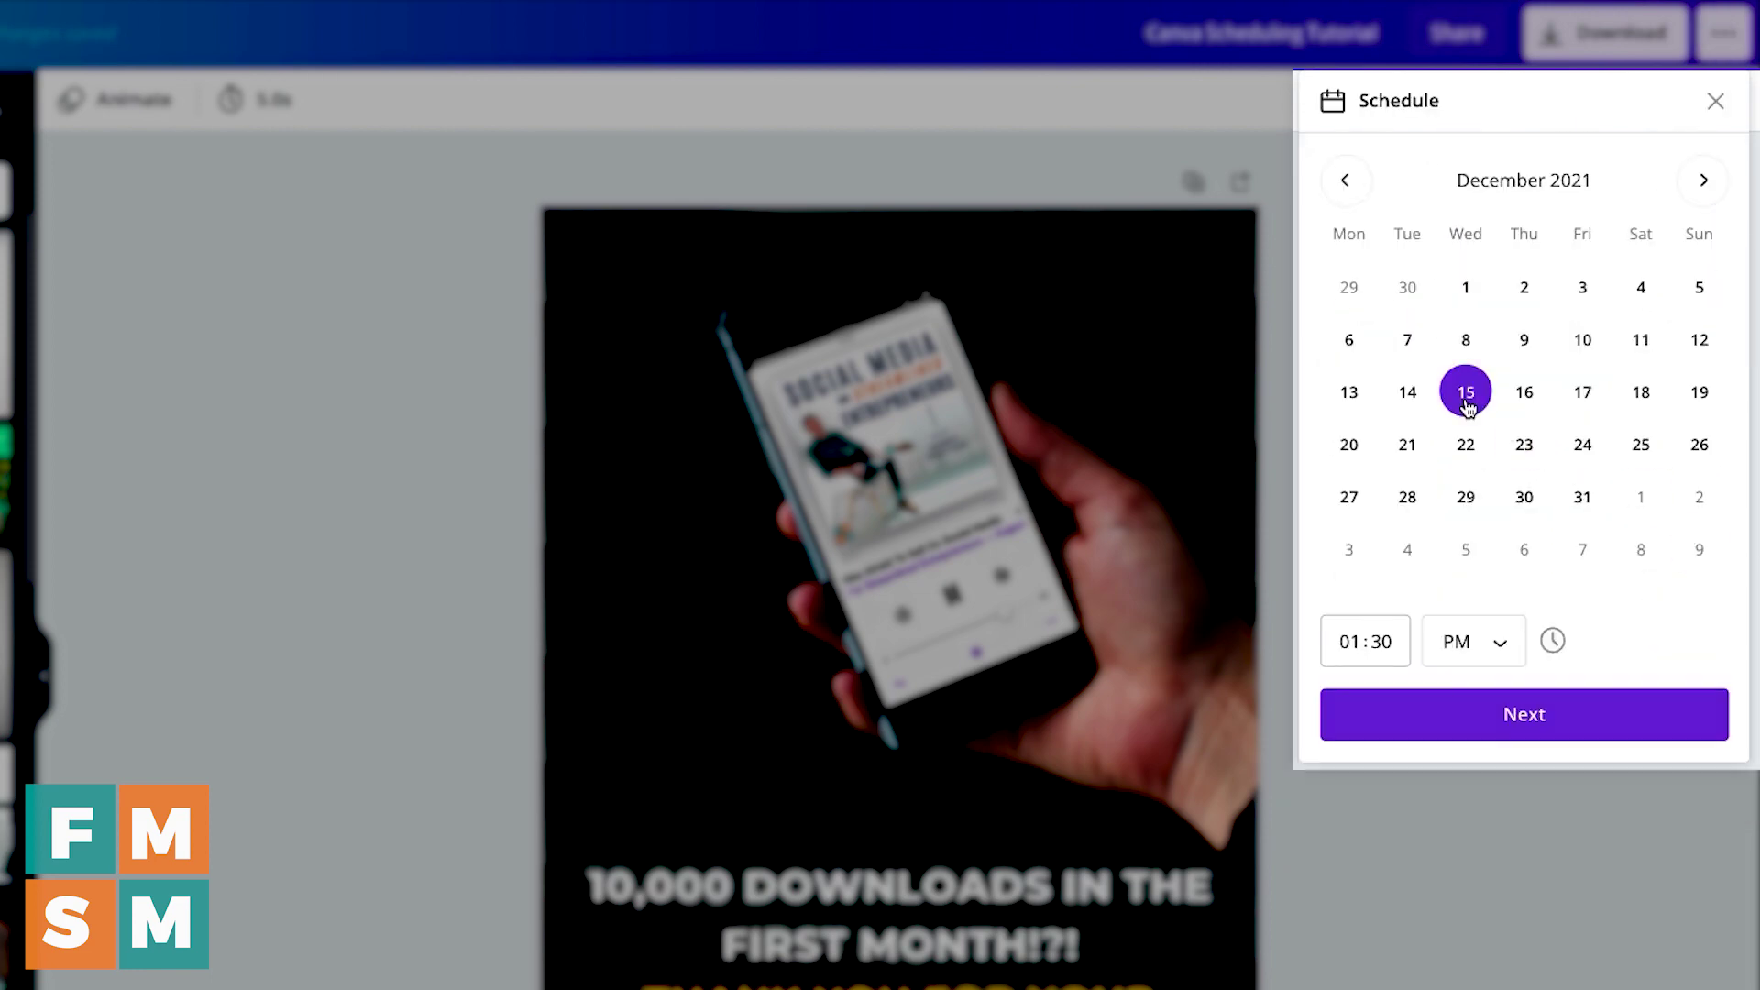
{"action": "left_click", "coordinate": [1384, 644]}
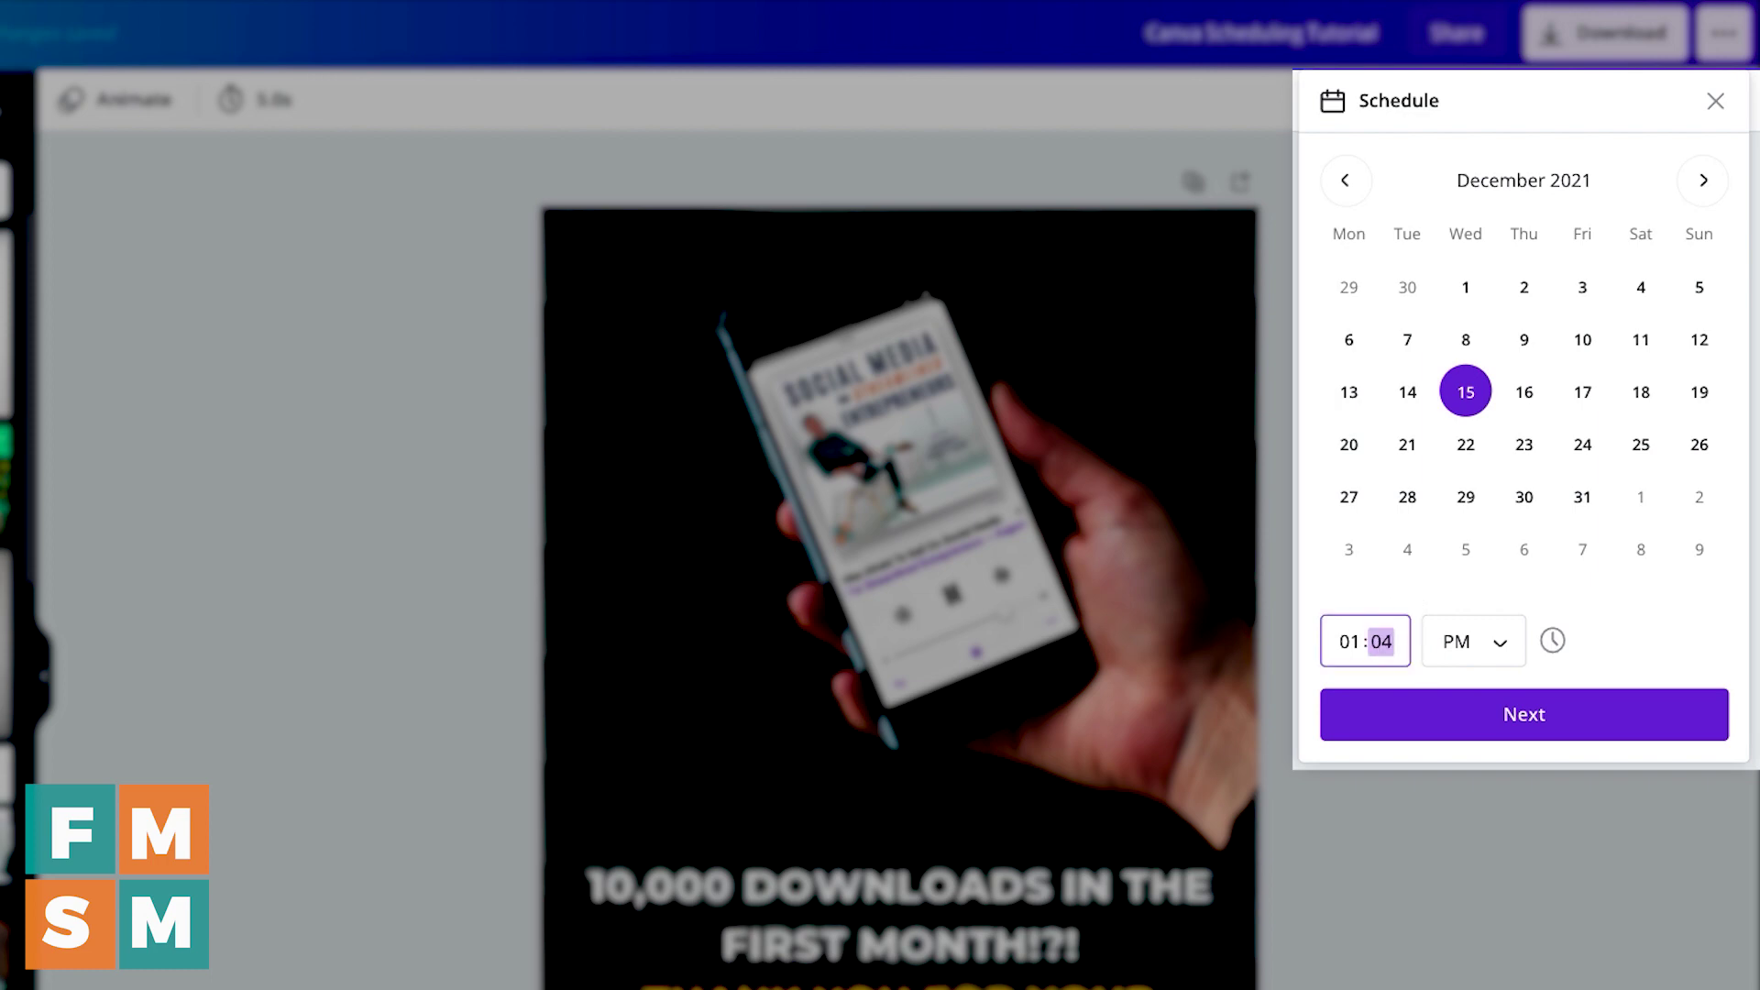
{"action": "left_click", "coordinate": [1619, 644]}
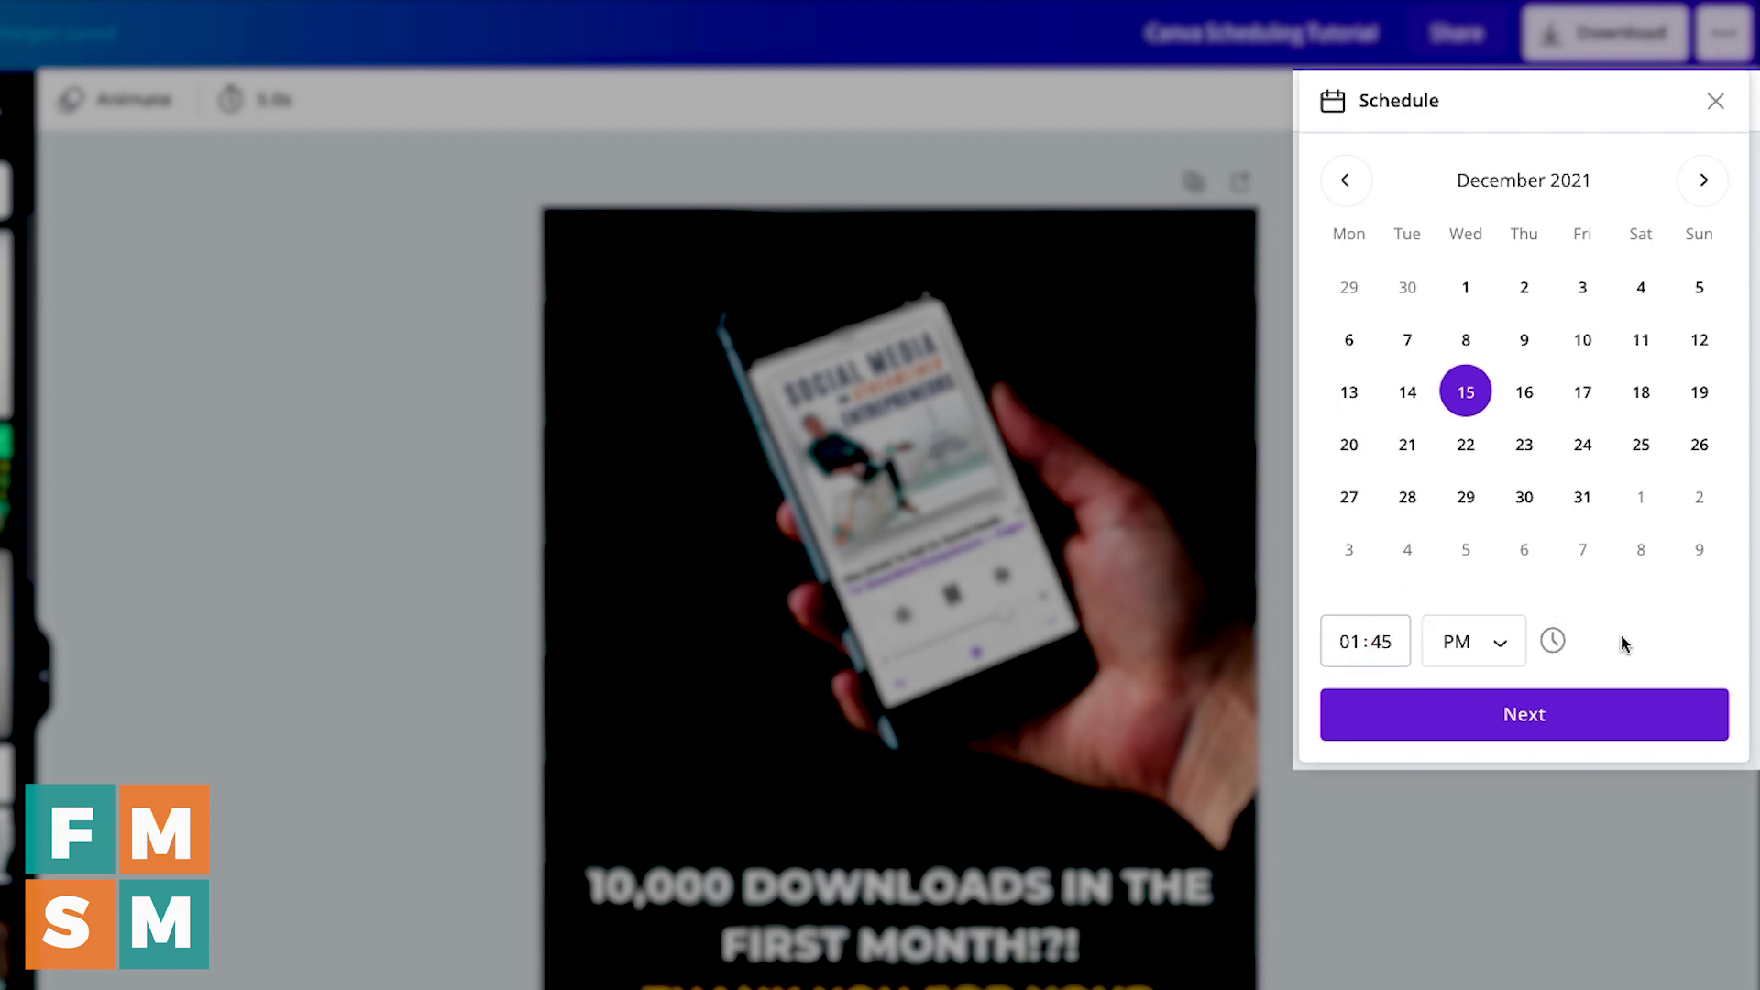
Continue to the channel step and browse the connected channels list
{"action": "left_click", "coordinate": [1552, 716]}
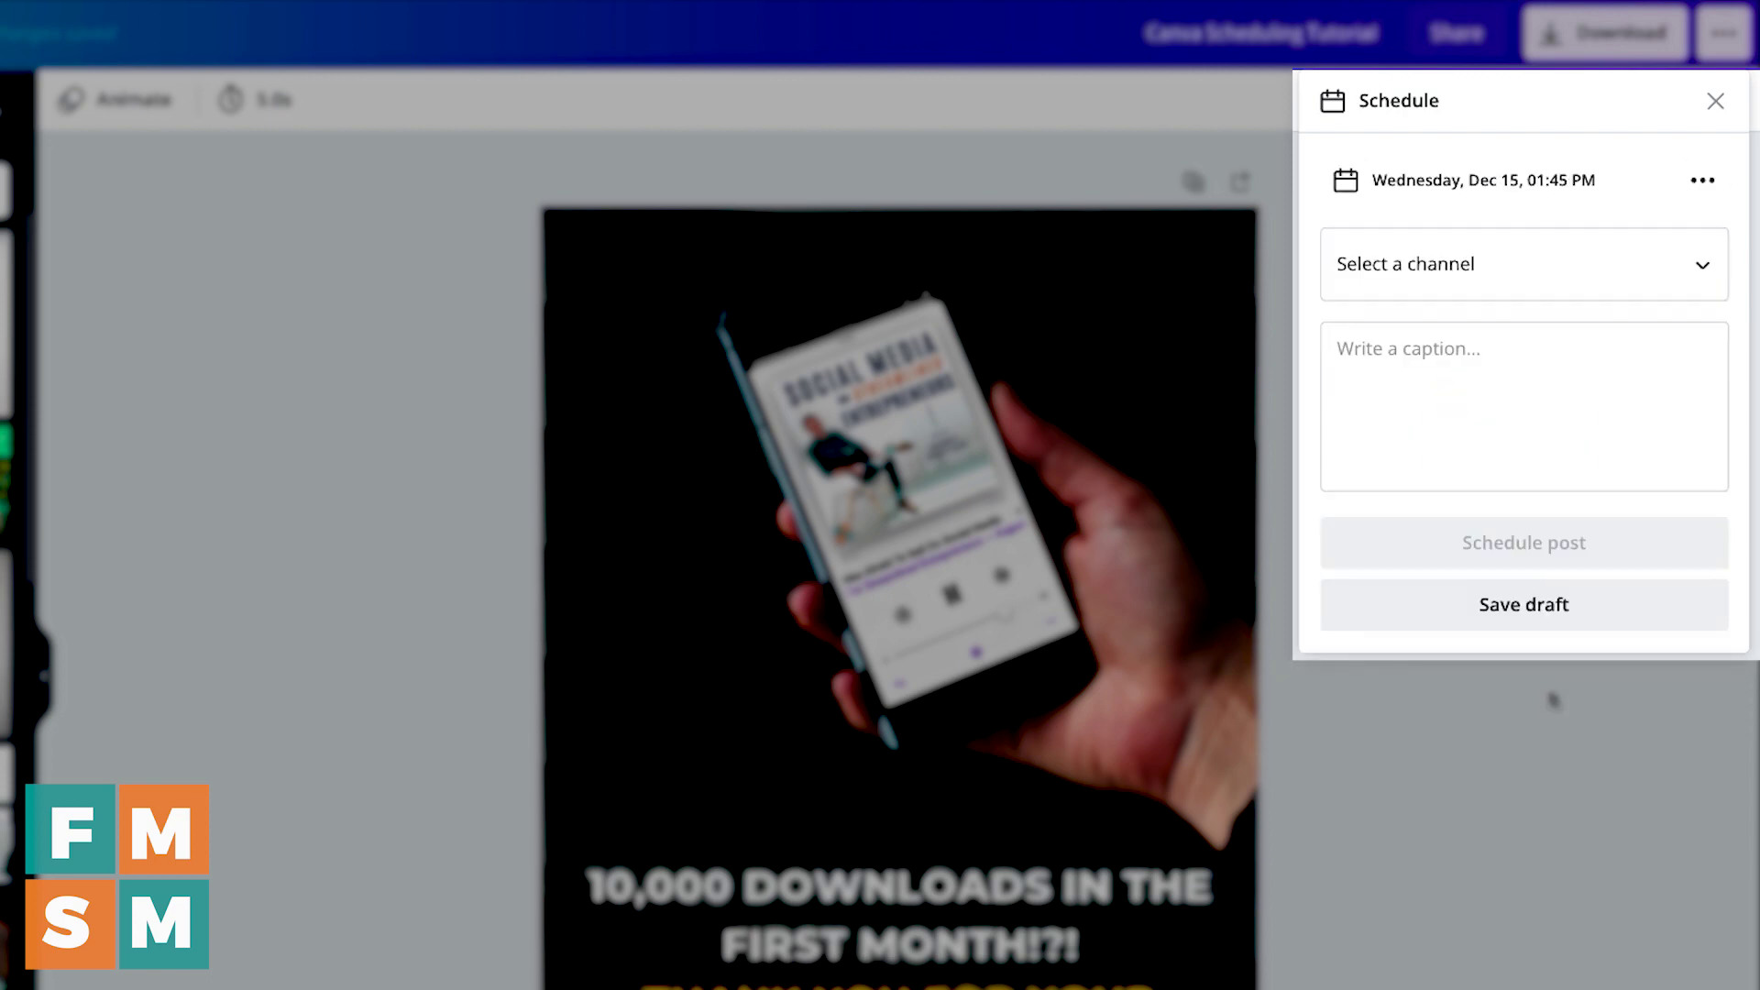
{"action": "left_click", "coordinate": [1516, 278]}
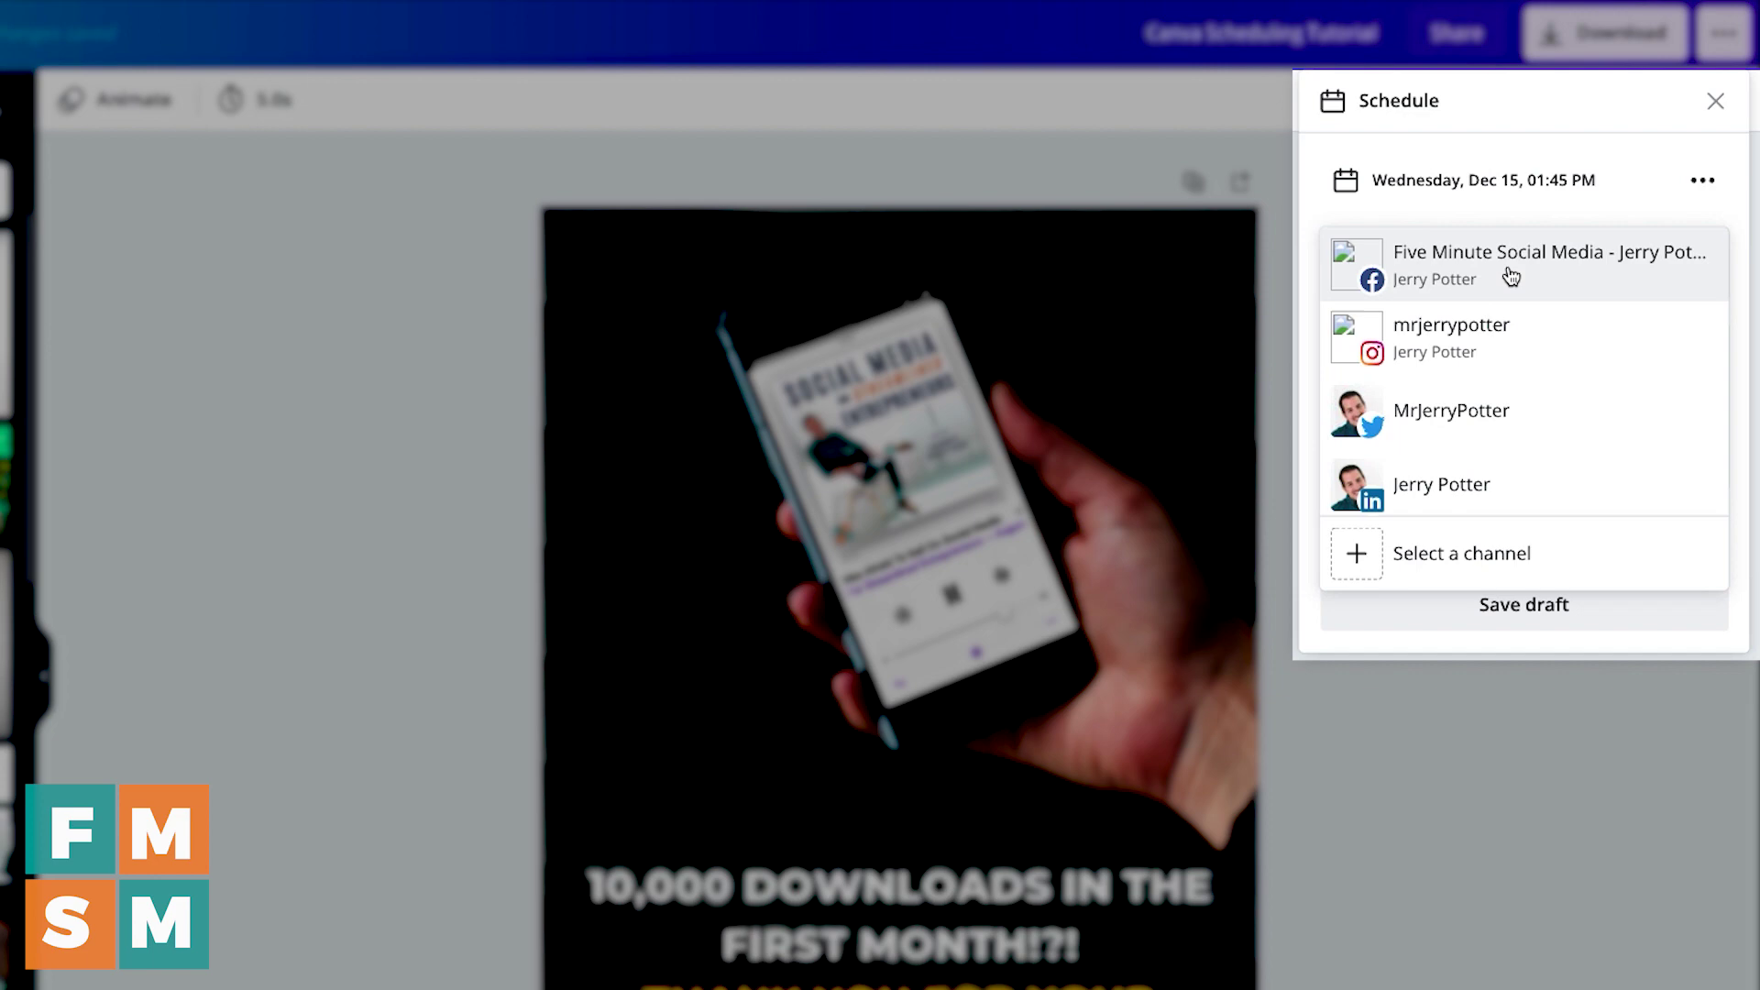
{"action": "scroll", "coordinate": [1490, 271], "scroll_direction": "down", "scroll_amount": 1}
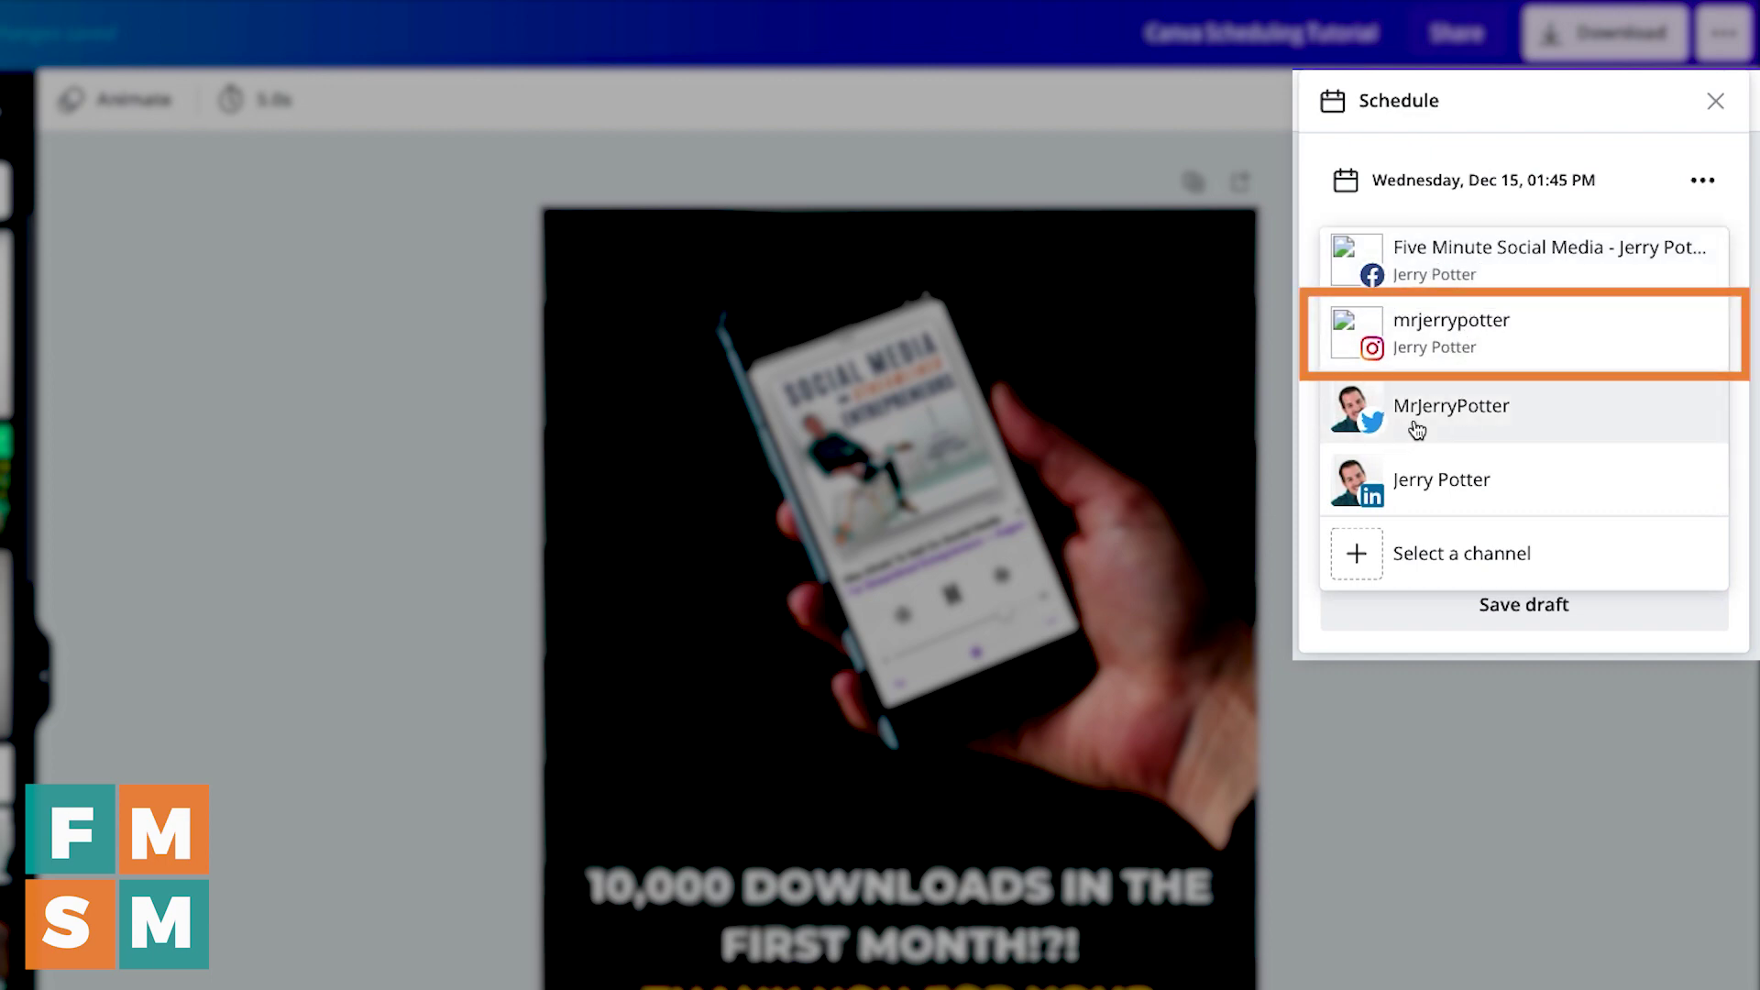
Add a Facebook Group channel, searching 'five' to pick Five Minute Social Academy
{"action": "left_click", "coordinate": [1472, 554]}
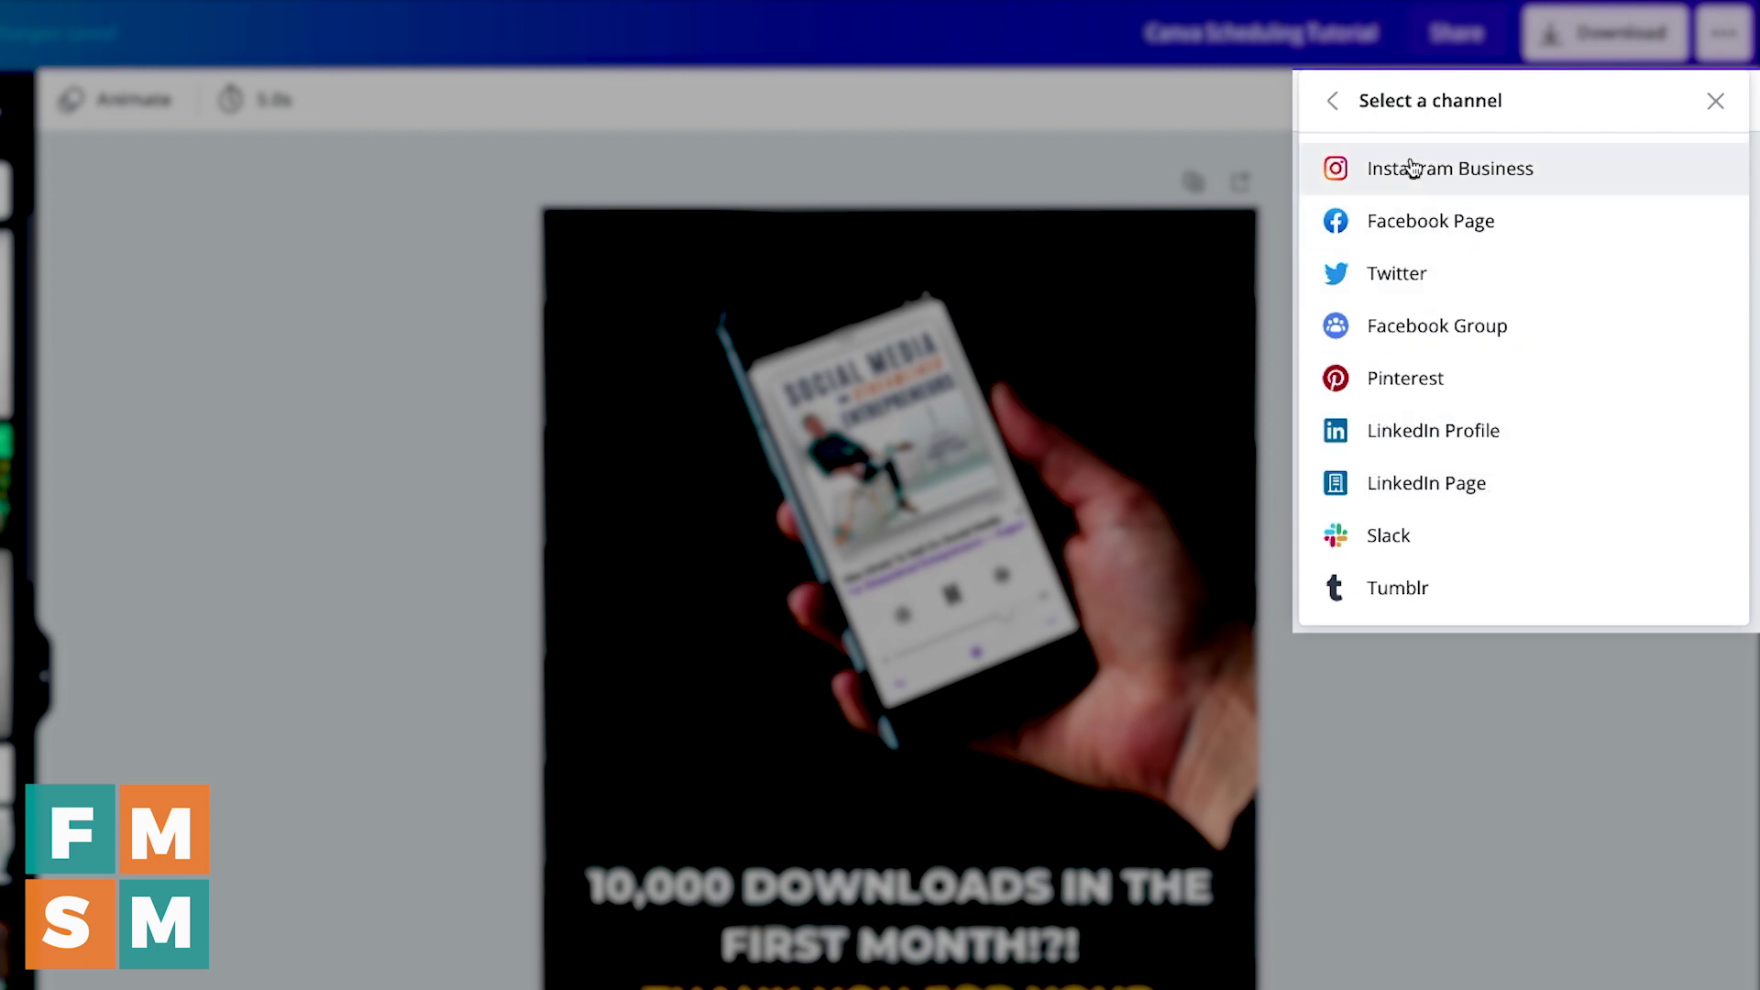
{"action": "left_click", "coordinate": [1420, 334]}
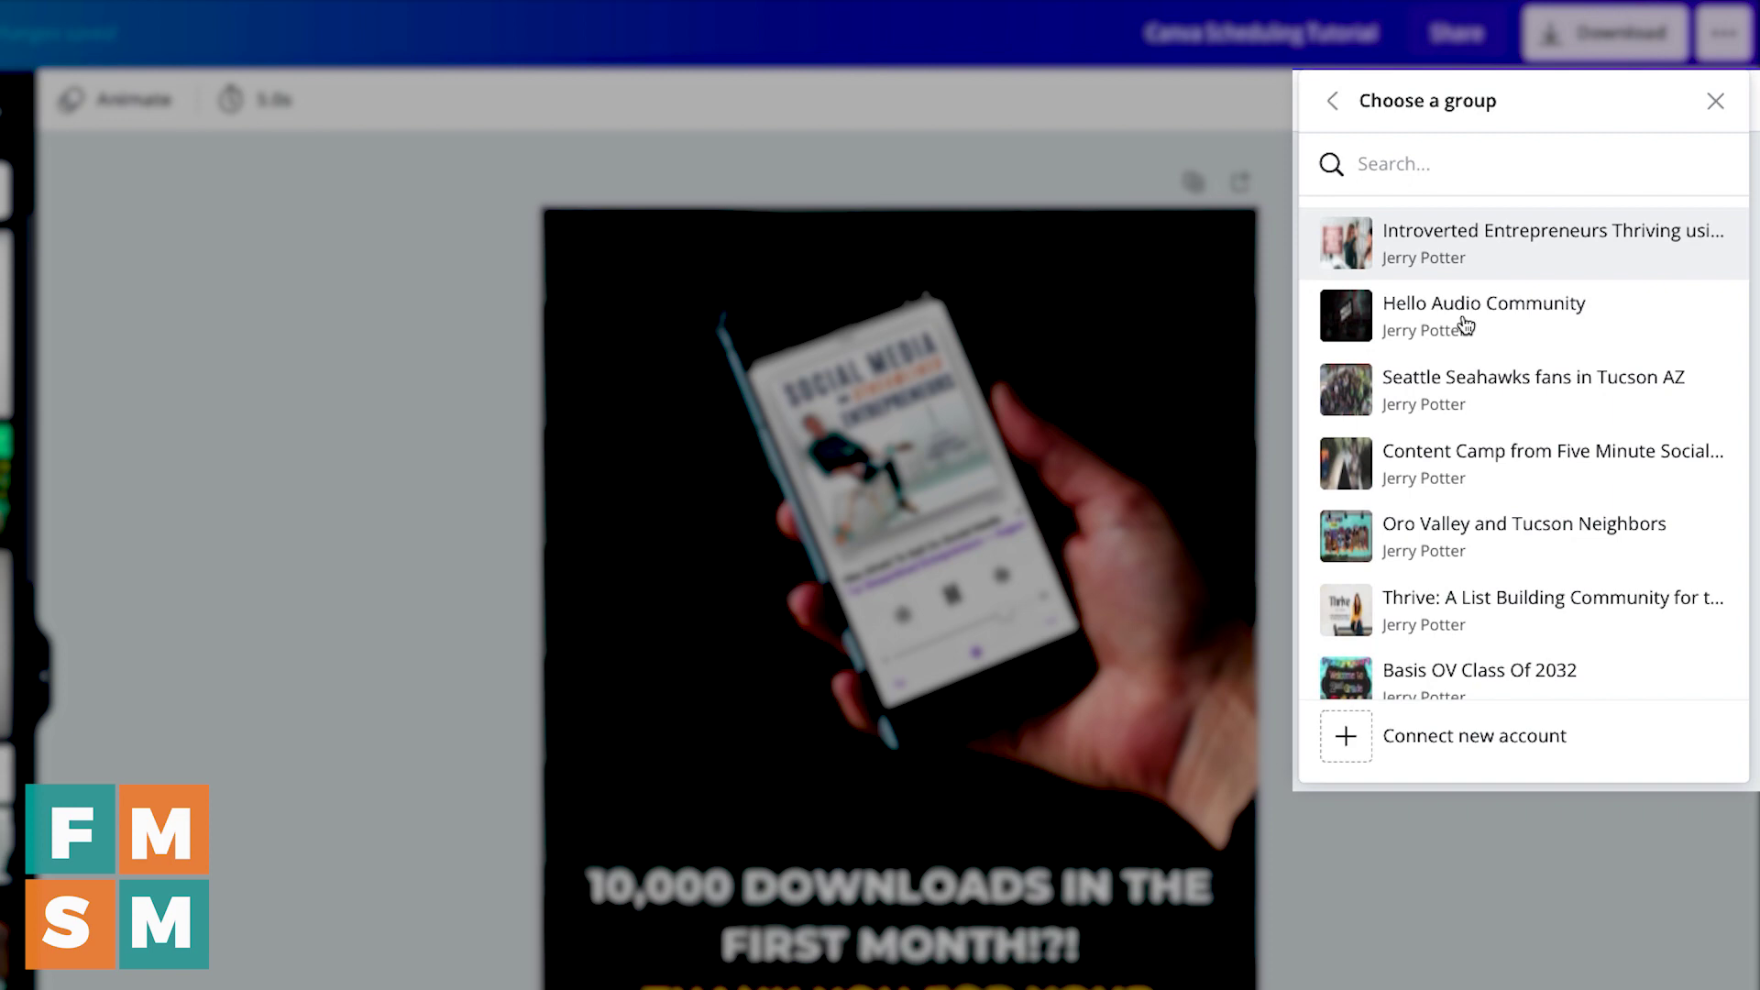
{"action": "scroll", "coordinate": [1471, 408], "scroll_direction": "down", "scroll_amount": 3}
{"action": "scroll", "coordinate": [1471, 411], "scroll_direction": "down", "scroll_amount": 7}
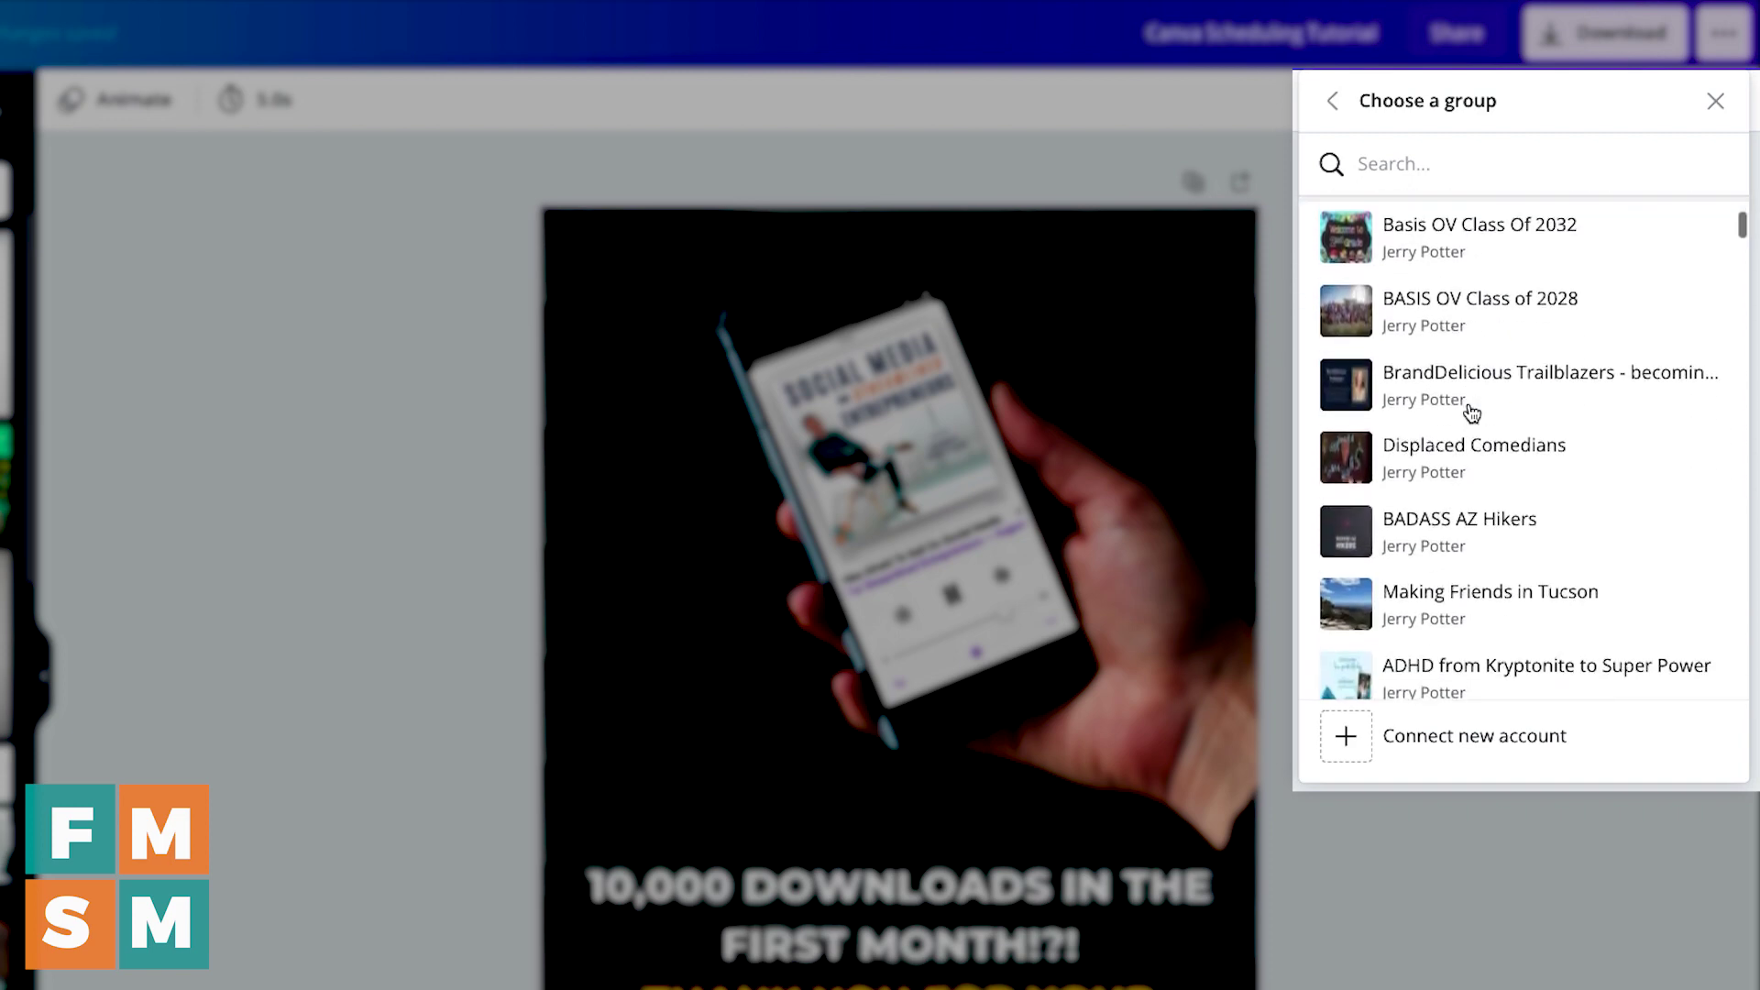
{"action": "scroll", "coordinate": [1472, 411], "scroll_direction": "up", "scroll_amount": 10}
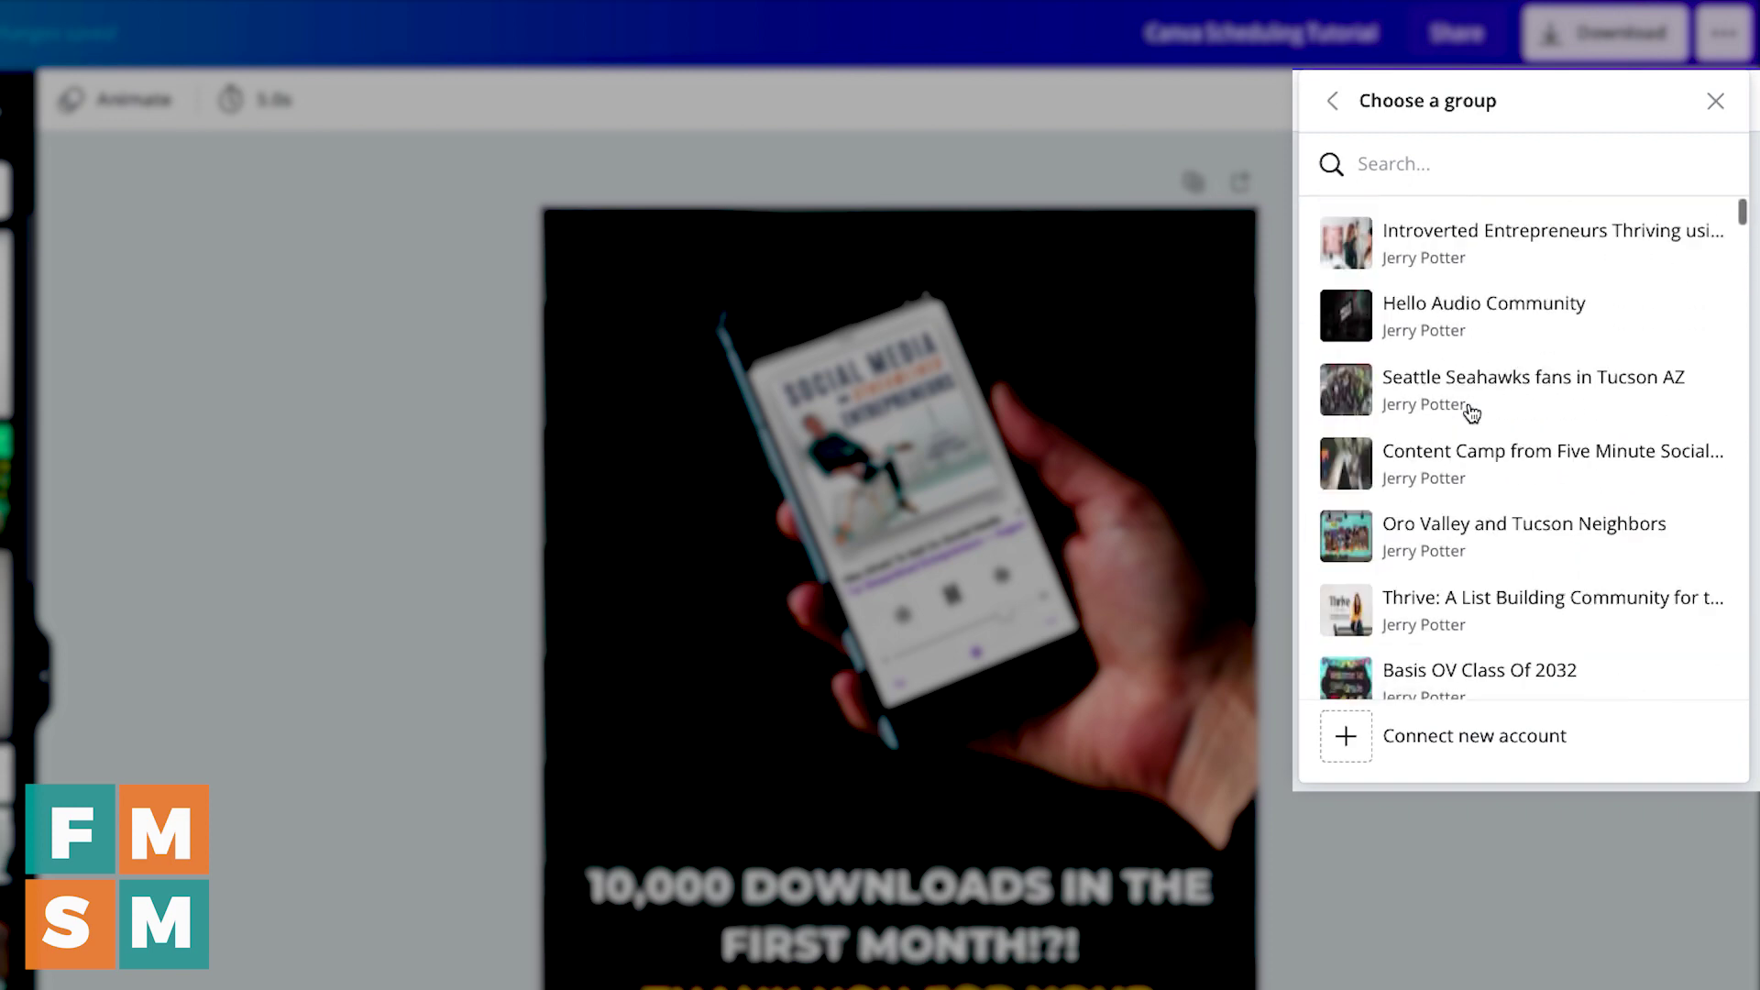
{"action": "left_click", "coordinate": [1403, 165]}
{"action": "type", "text": "five"}
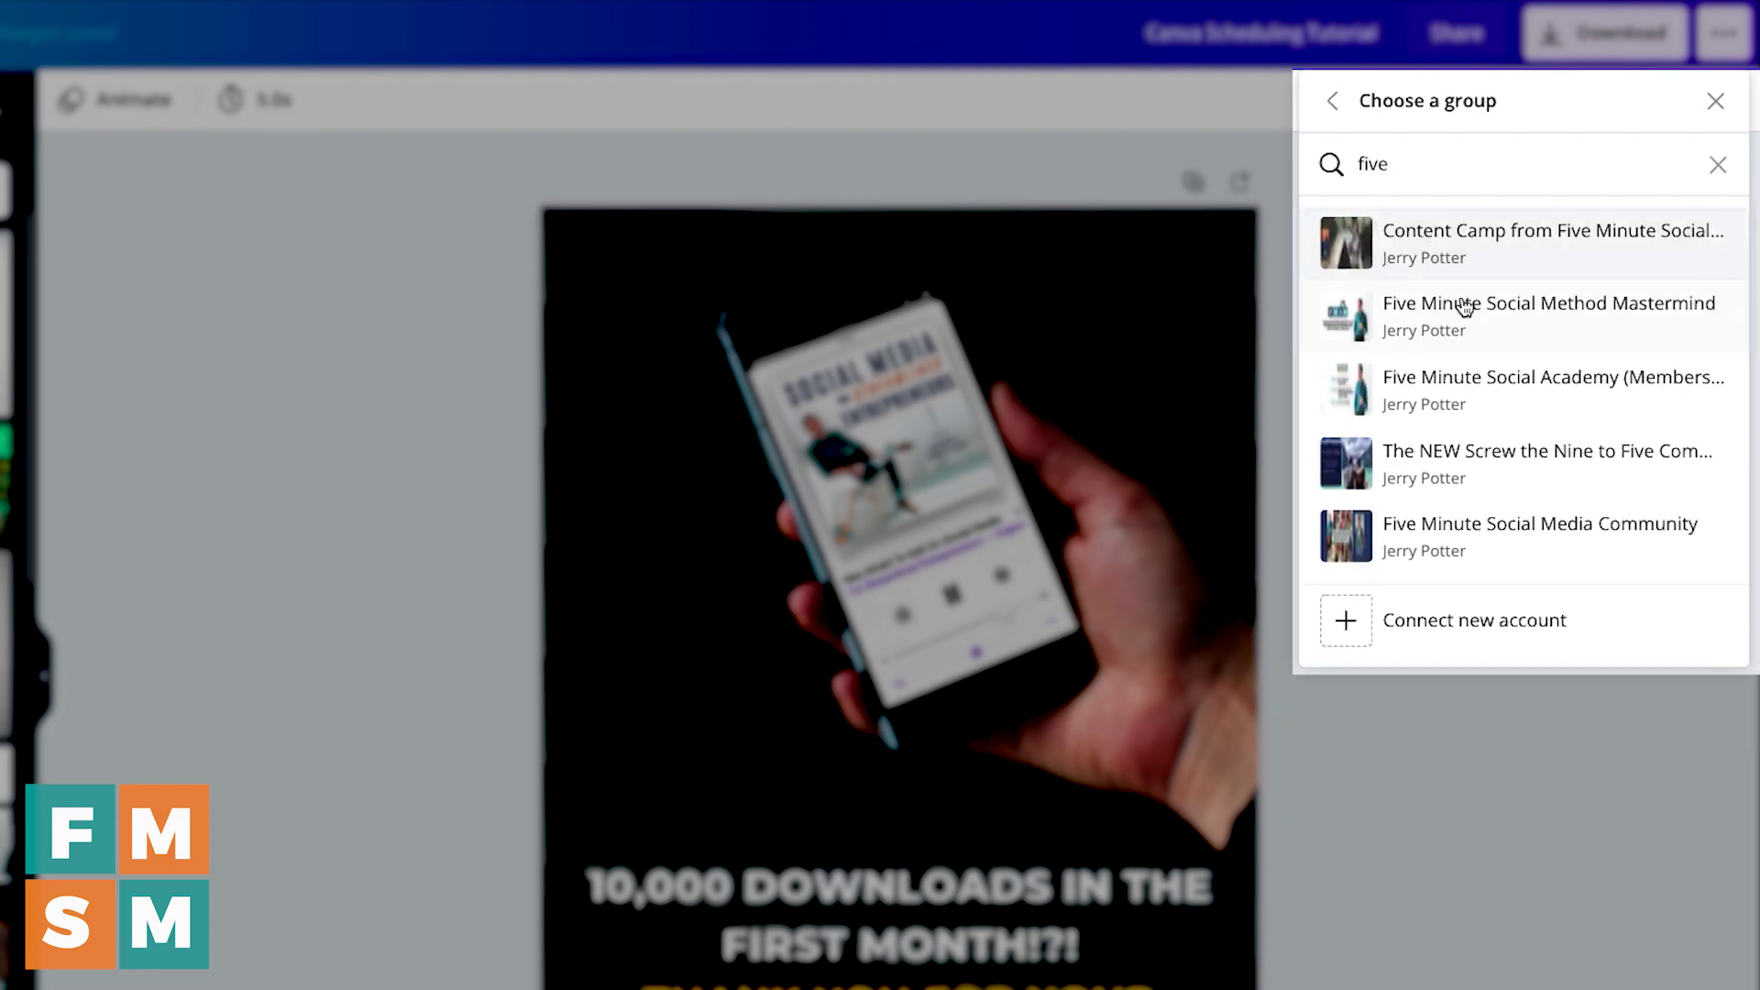
{"action": "left_click", "coordinate": [1491, 400]}
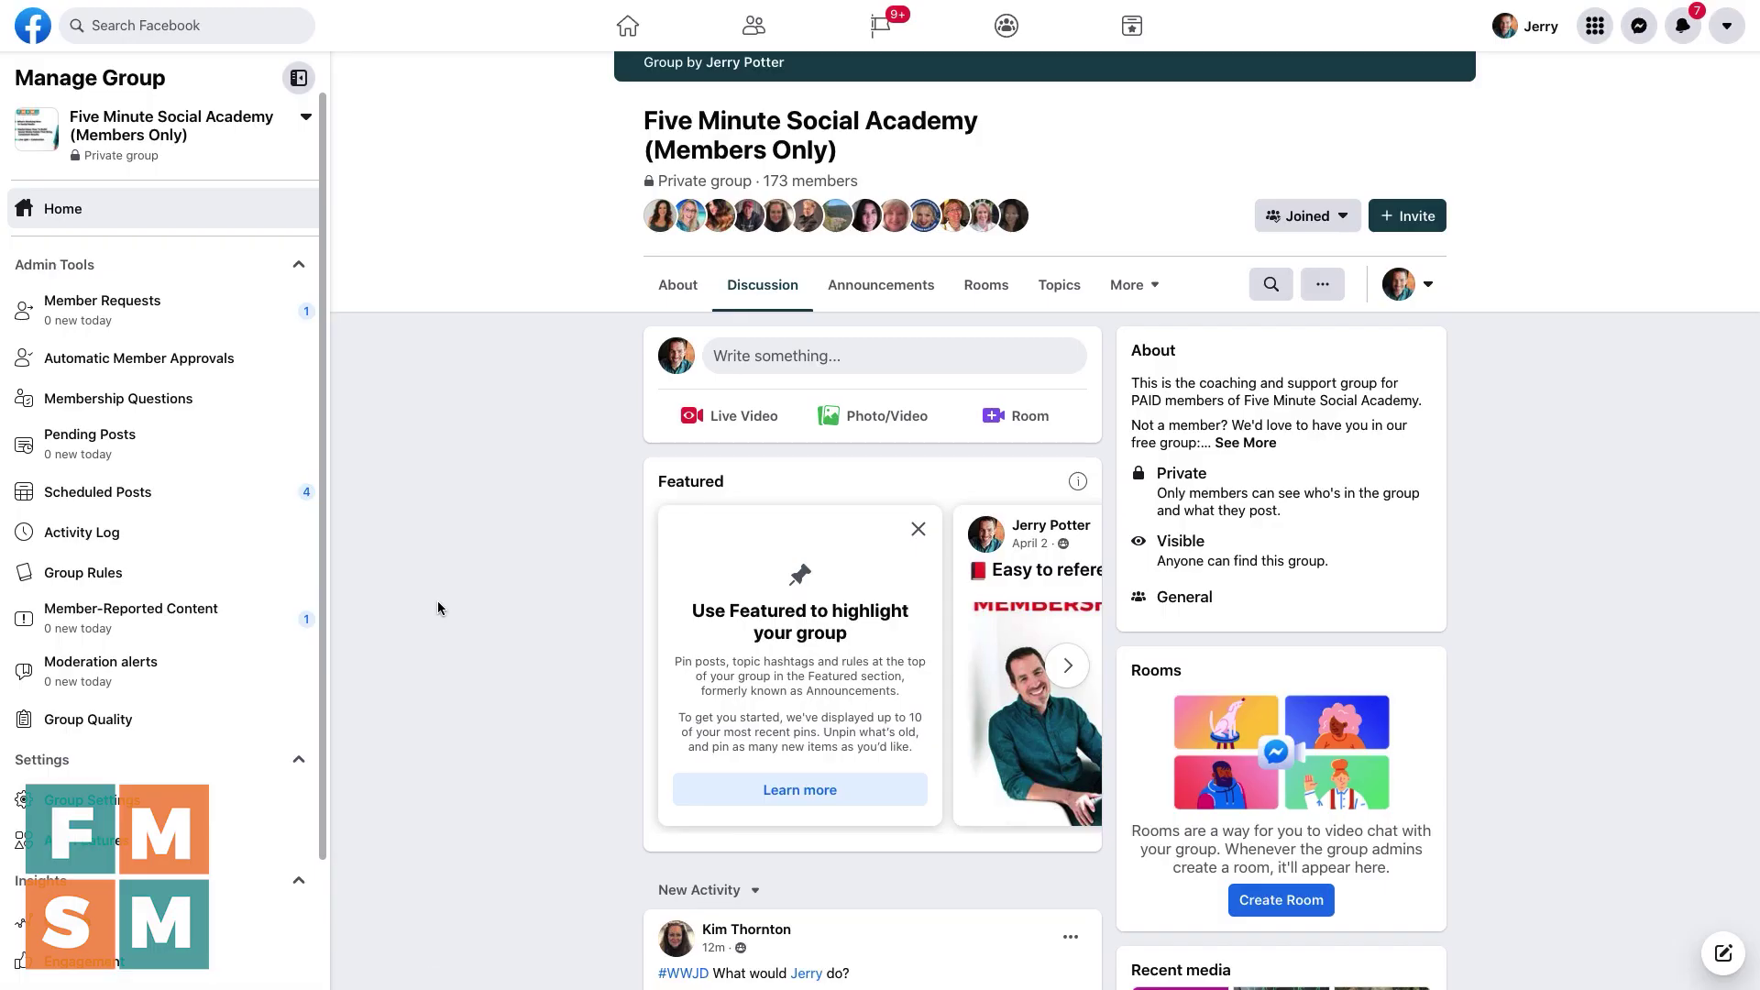
Open the Facebook group's settings and view its installed Apps
{"action": "scroll", "coordinate": [437, 602], "scroll_direction": "up", "scroll_amount": 3}
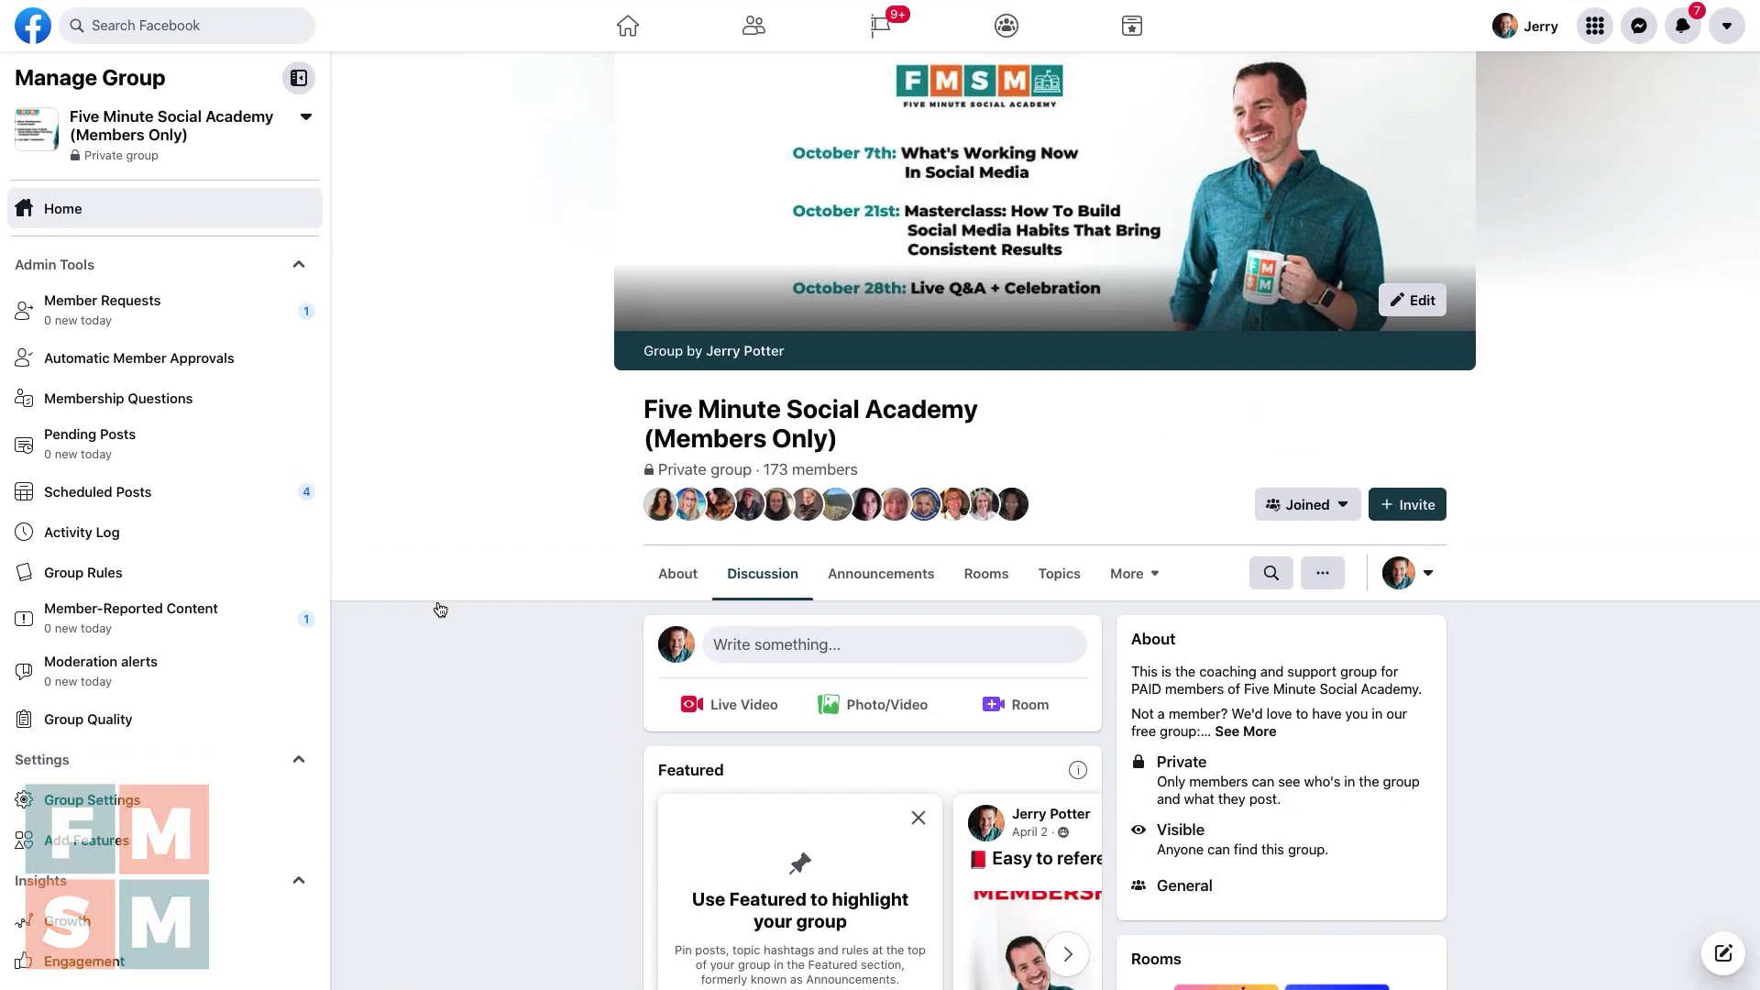
{"action": "left_click", "coordinate": [97, 810]}
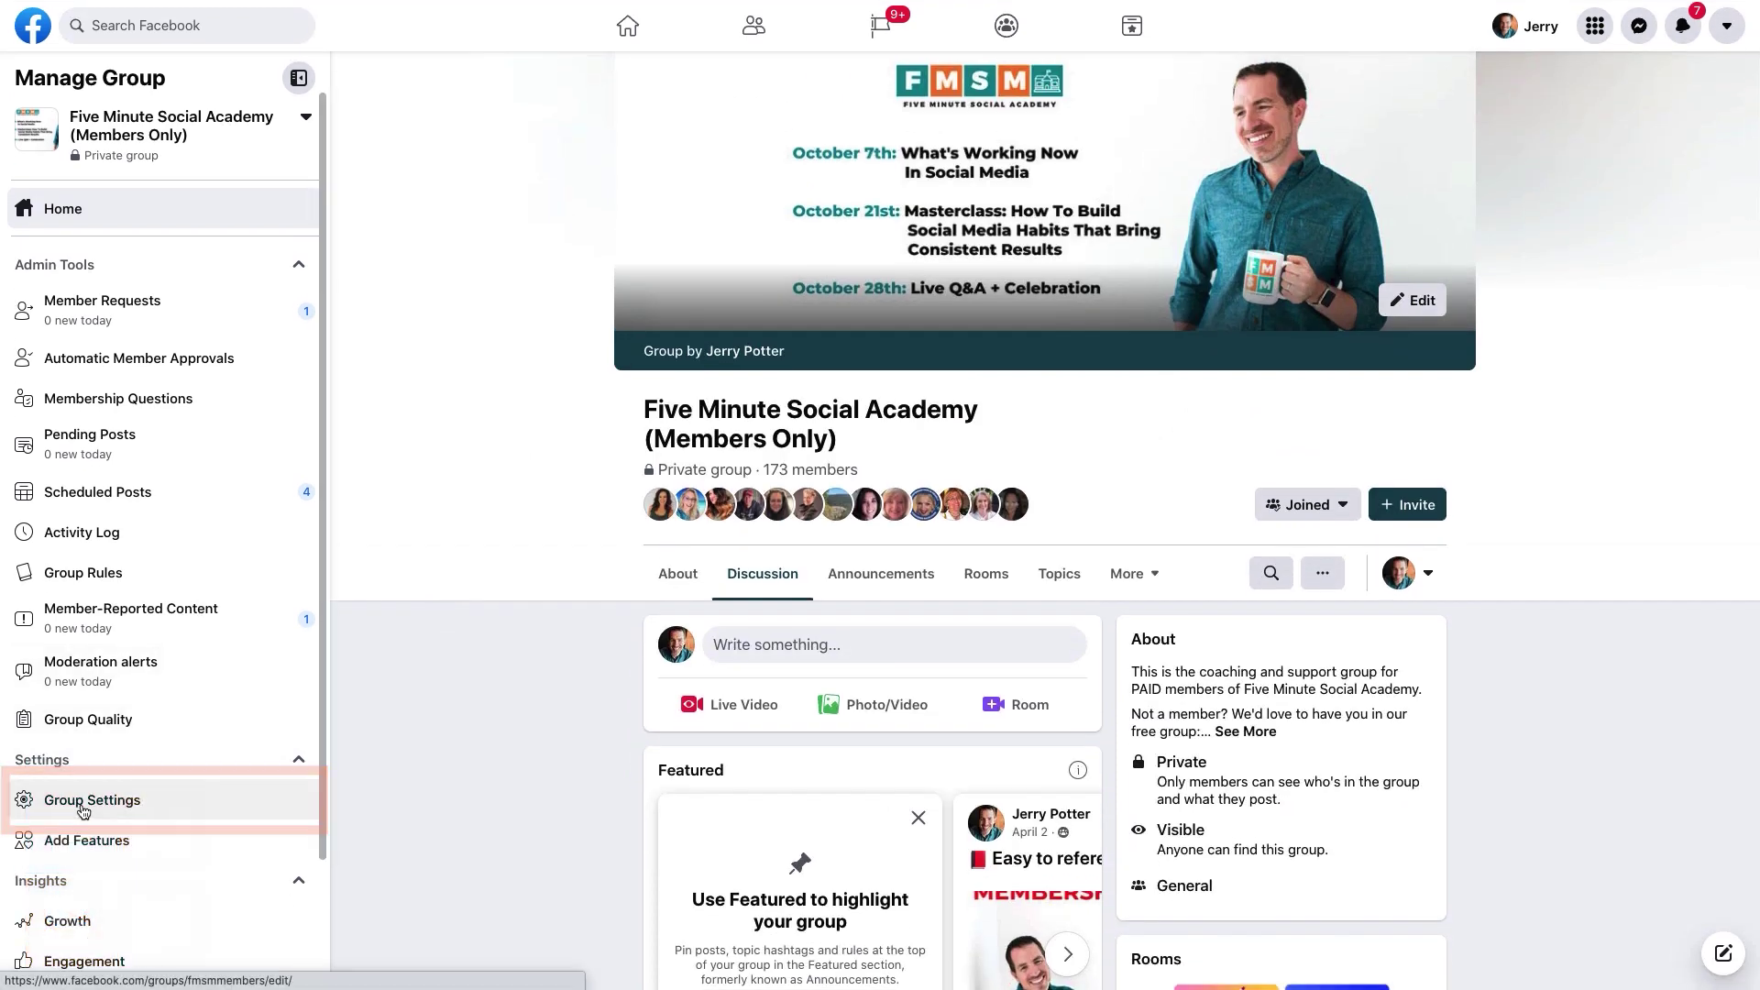
{"action": "scroll", "coordinate": [1008, 627], "scroll_direction": "down", "scroll_amount": 10}
{"action": "scroll", "coordinate": [993, 620], "scroll_direction": "down", "scroll_amount": 6}
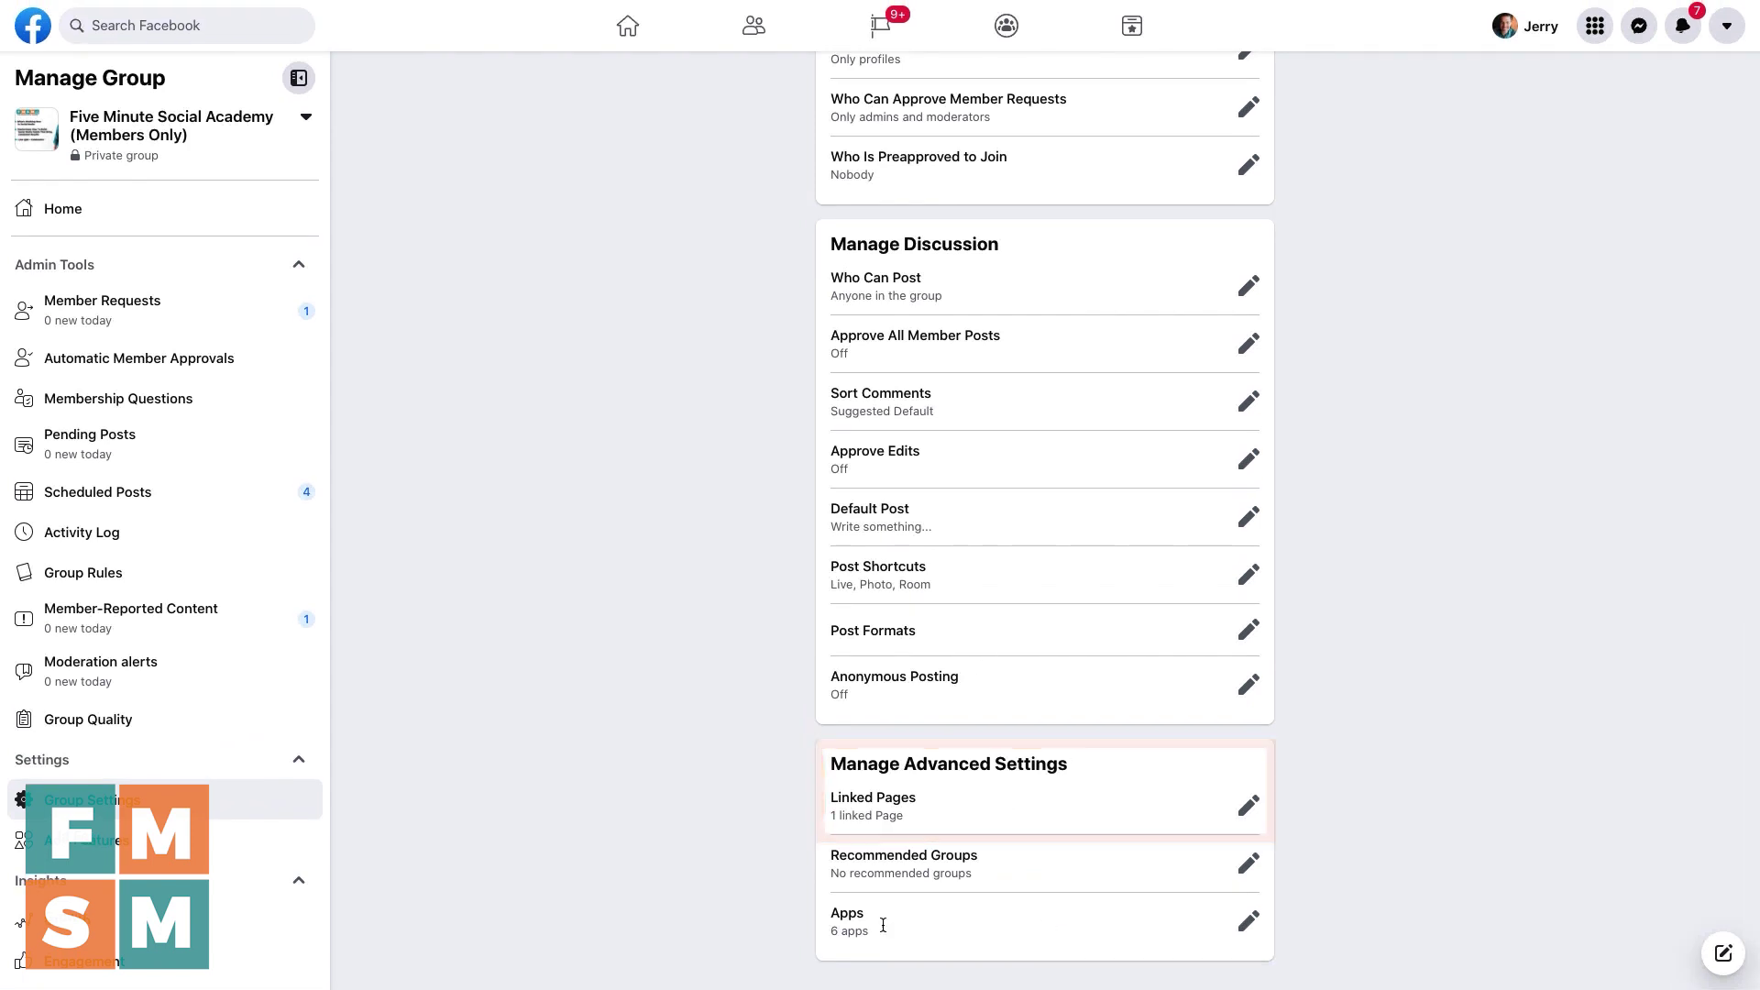
{"action": "left_click", "coordinate": [1249, 922]}
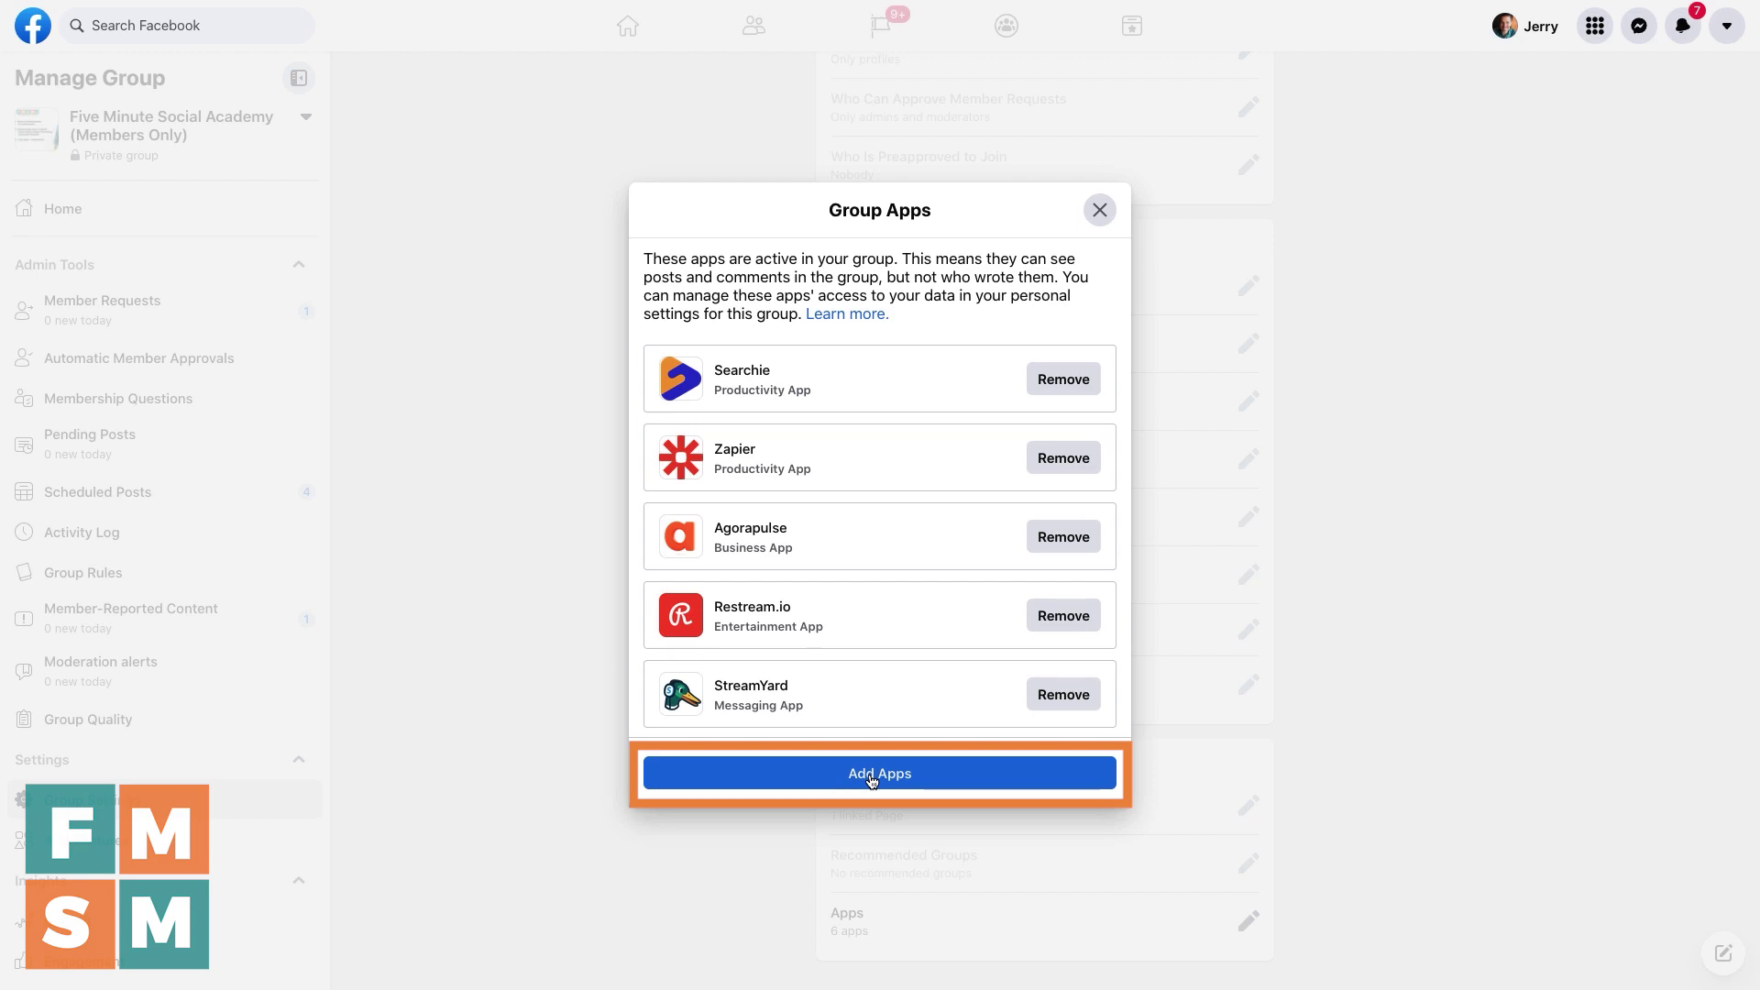
Search the group apps for 'canva' and add the Canva app
{"action": "left_click", "coordinate": [872, 774]}
{"action": "left_click", "coordinate": [153, 181]}
{"action": "type", "text": "can"}
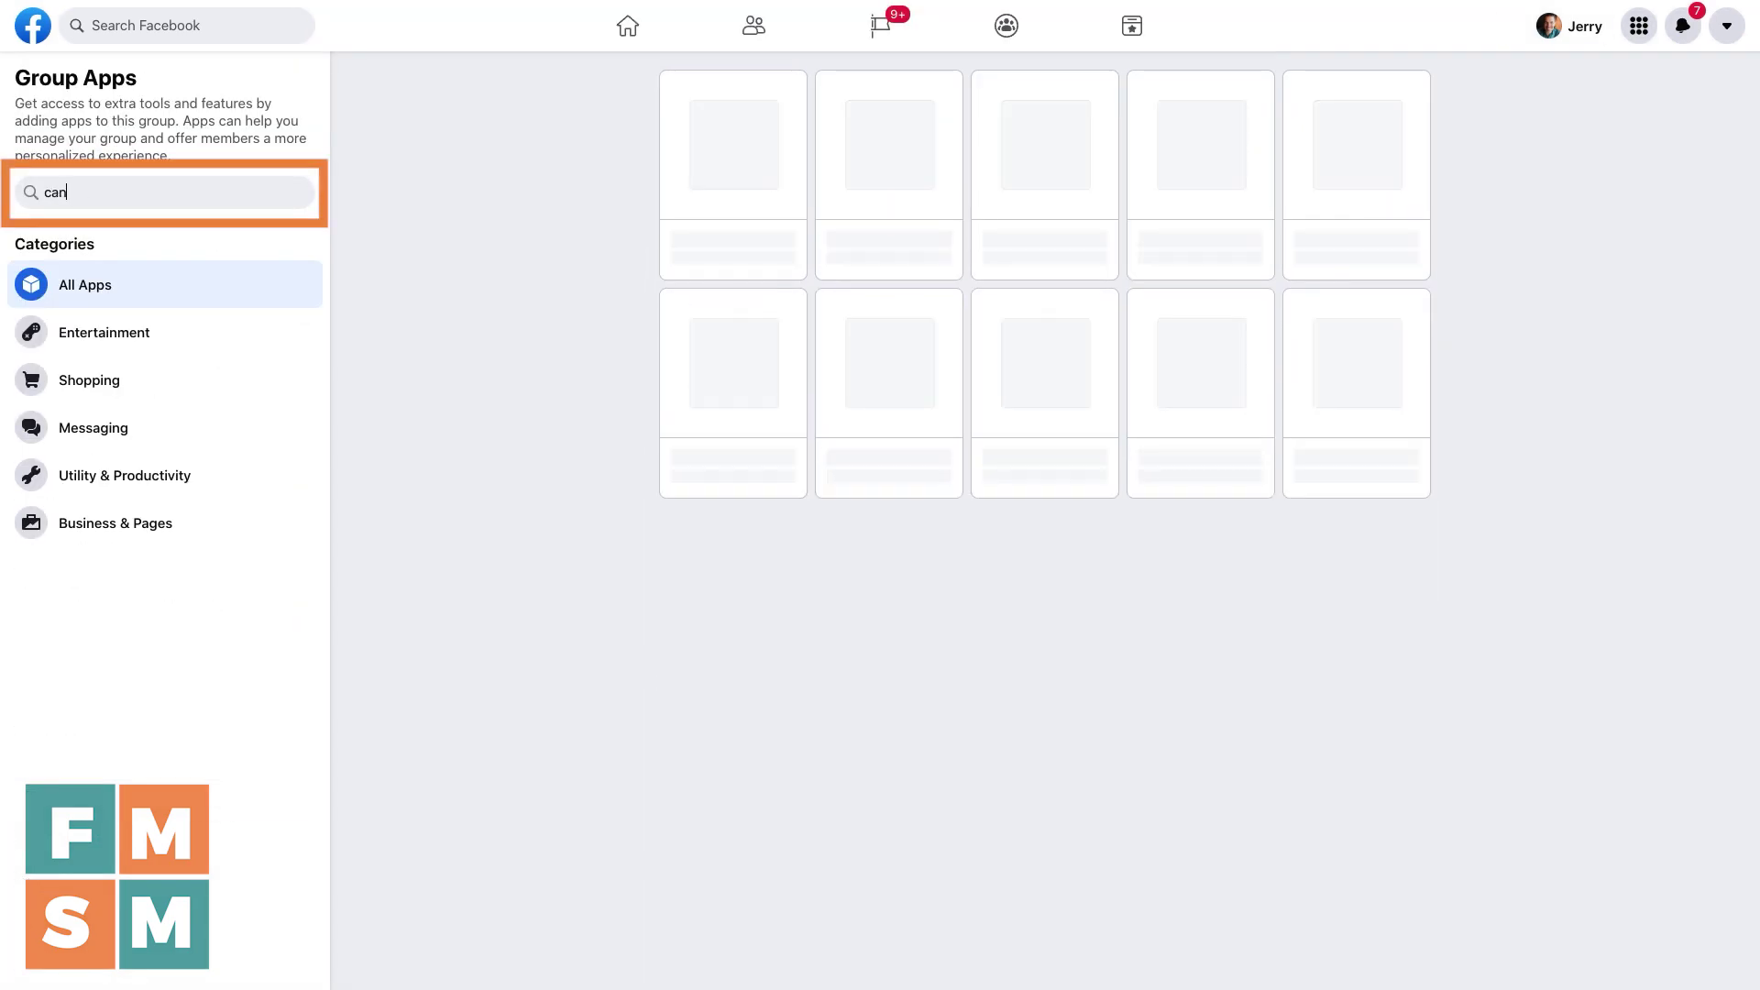
{"action": "type", "text": "va"}
{"action": "left_click", "coordinate": [1034, 157]}
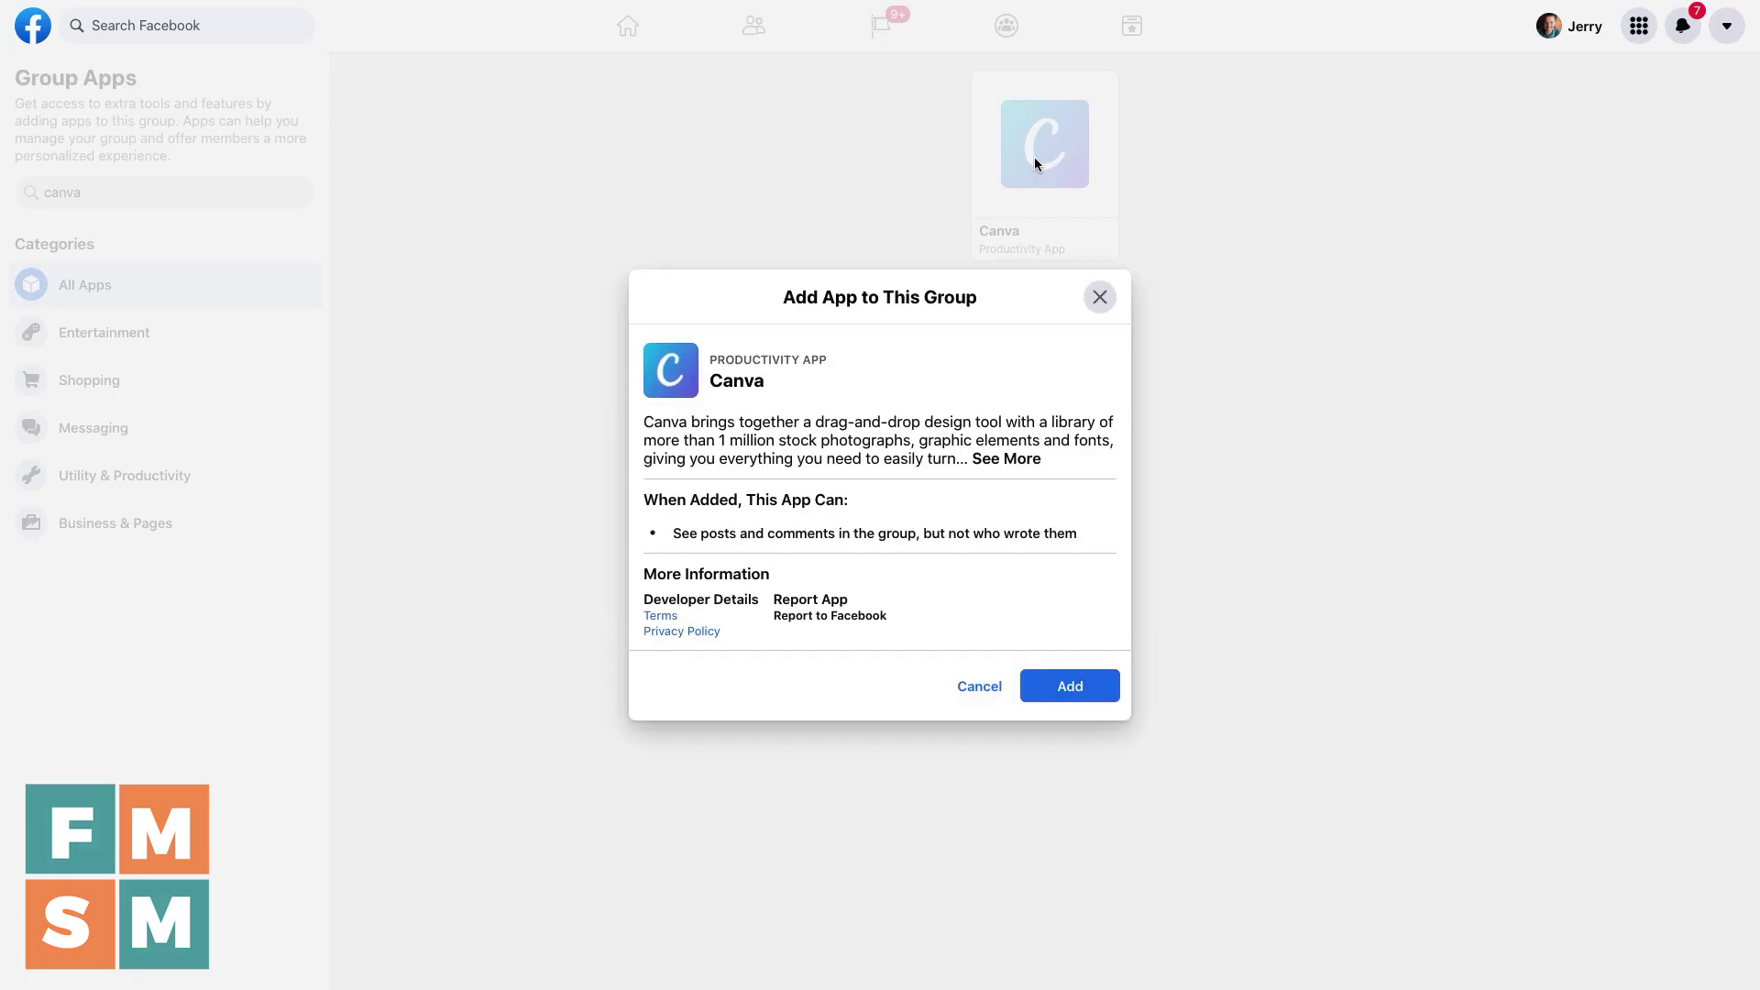
{"action": "left_click", "coordinate": [1067, 686]}
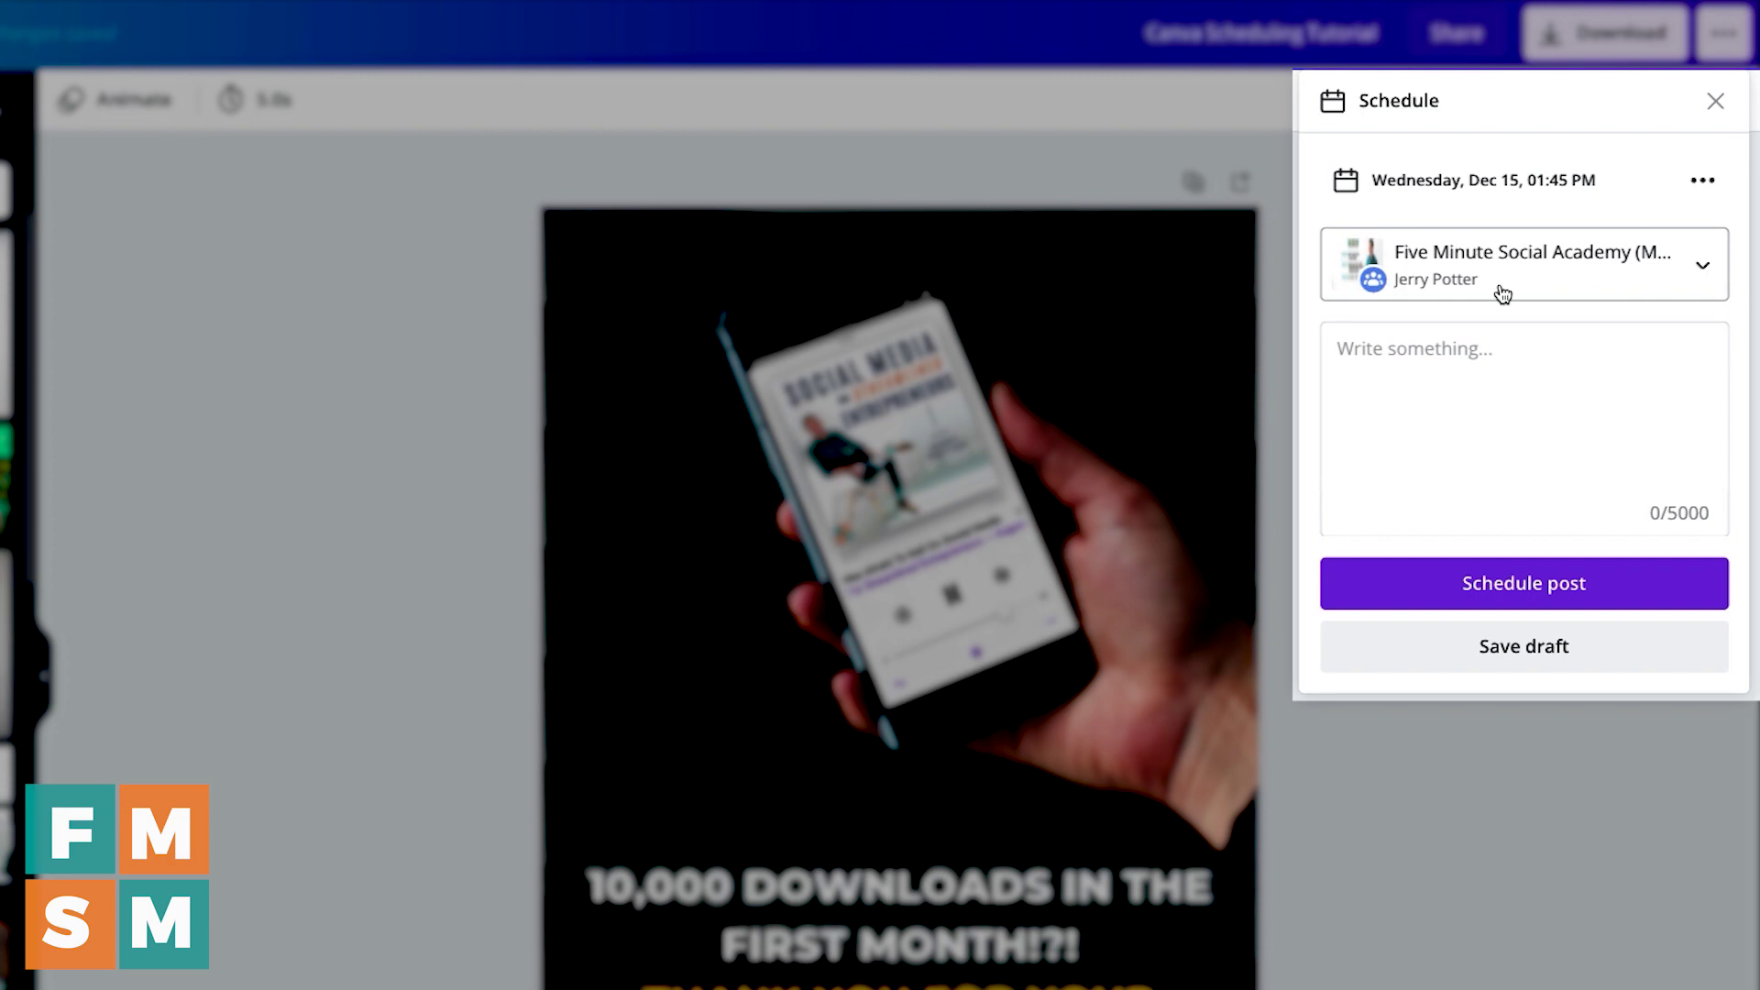
Keep Five Minute Social Academy and caption 'Thank you for your amazing support!' with a red heart
{"action": "left_click", "coordinate": [1547, 284]}
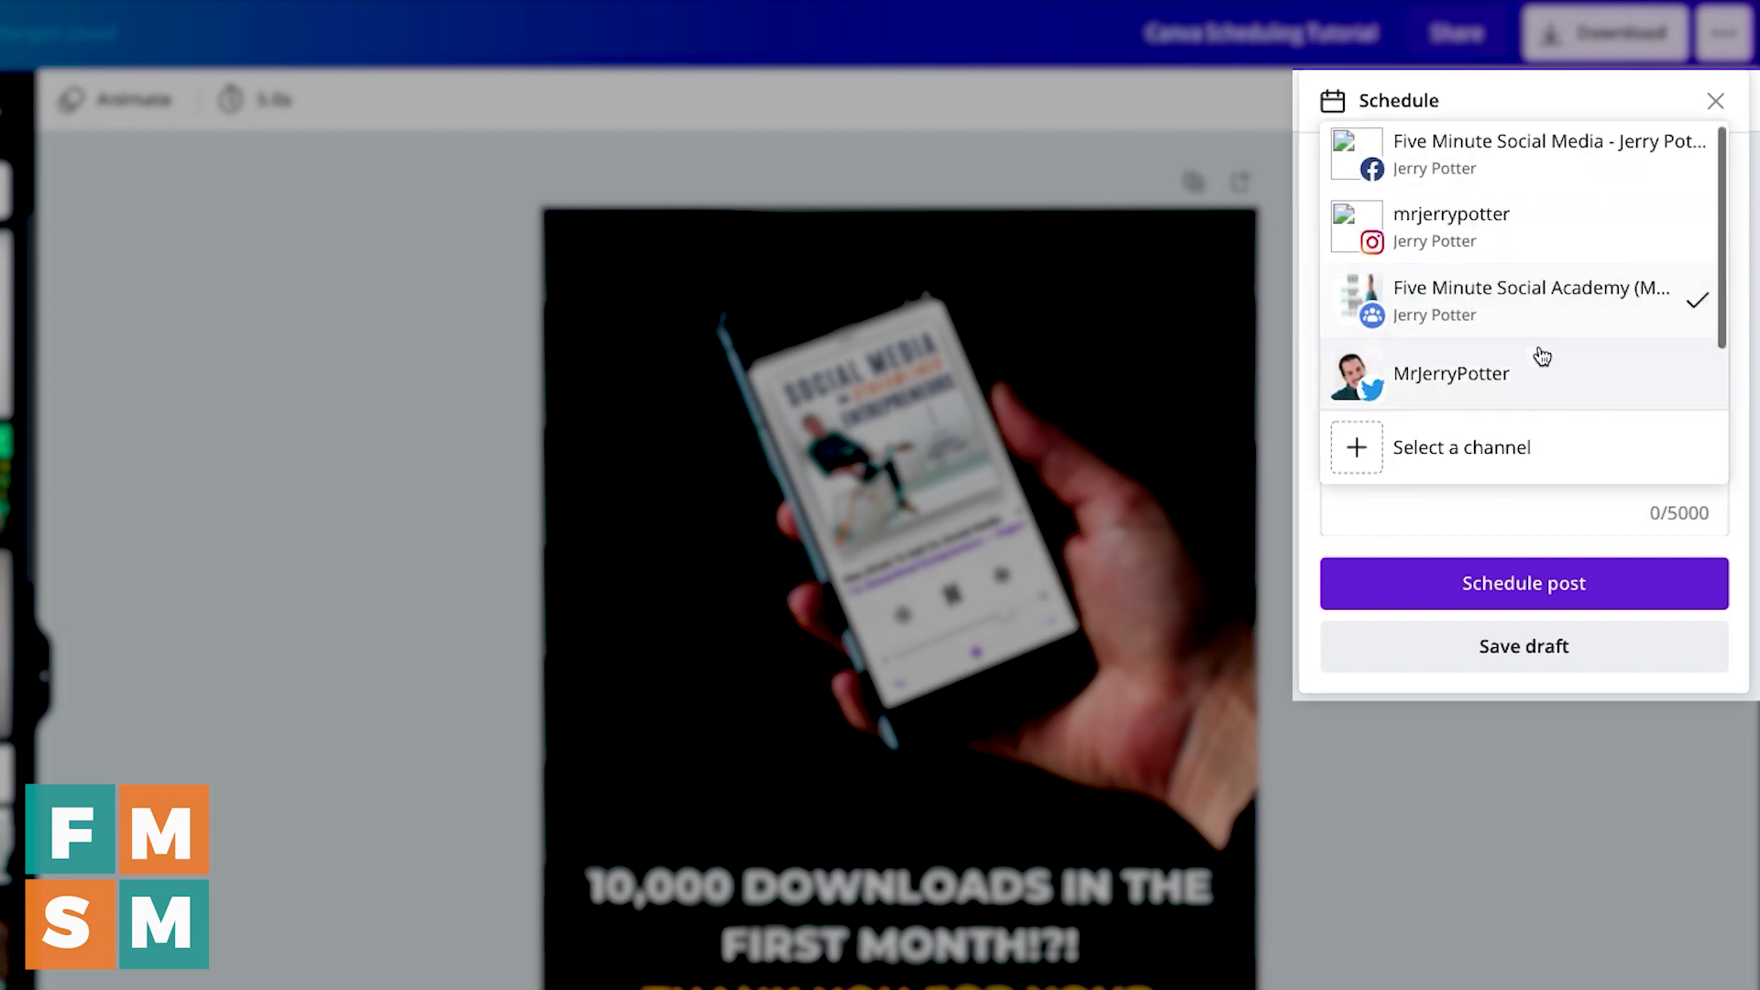
{"action": "left_click", "coordinate": [1442, 302]}
{"action": "left_click", "coordinate": [1528, 395]}
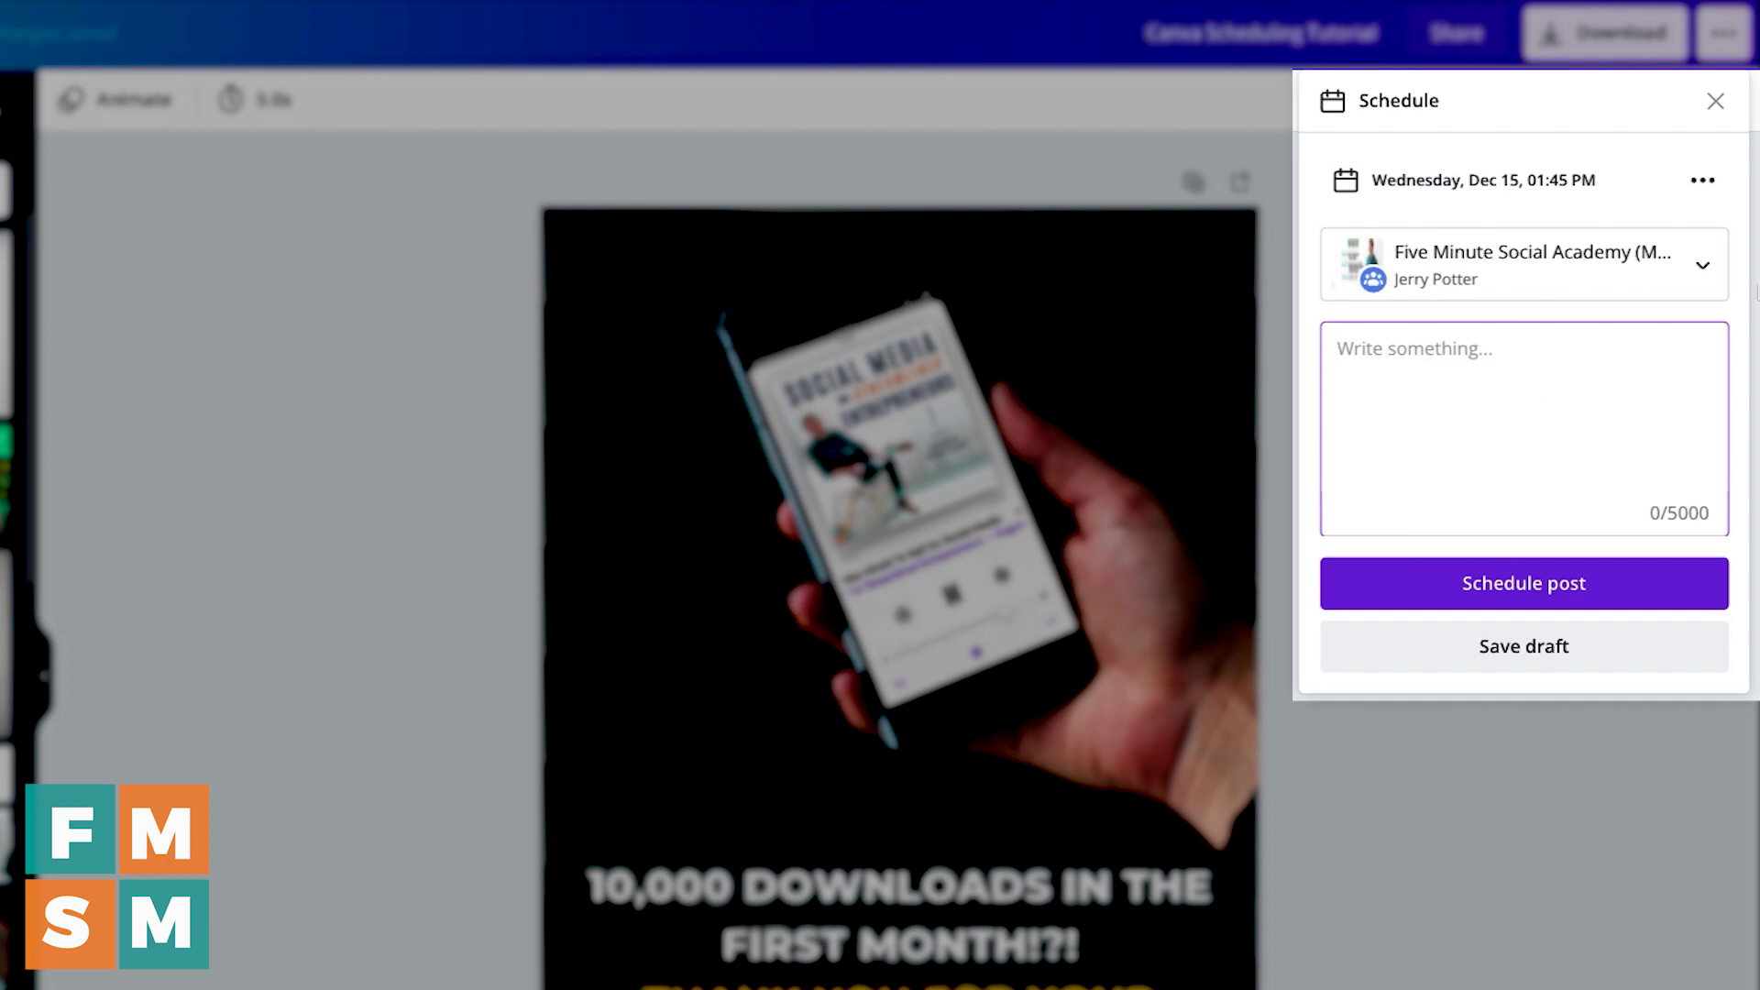
{"action": "type", "text": "Thank you for your amazing support!"}
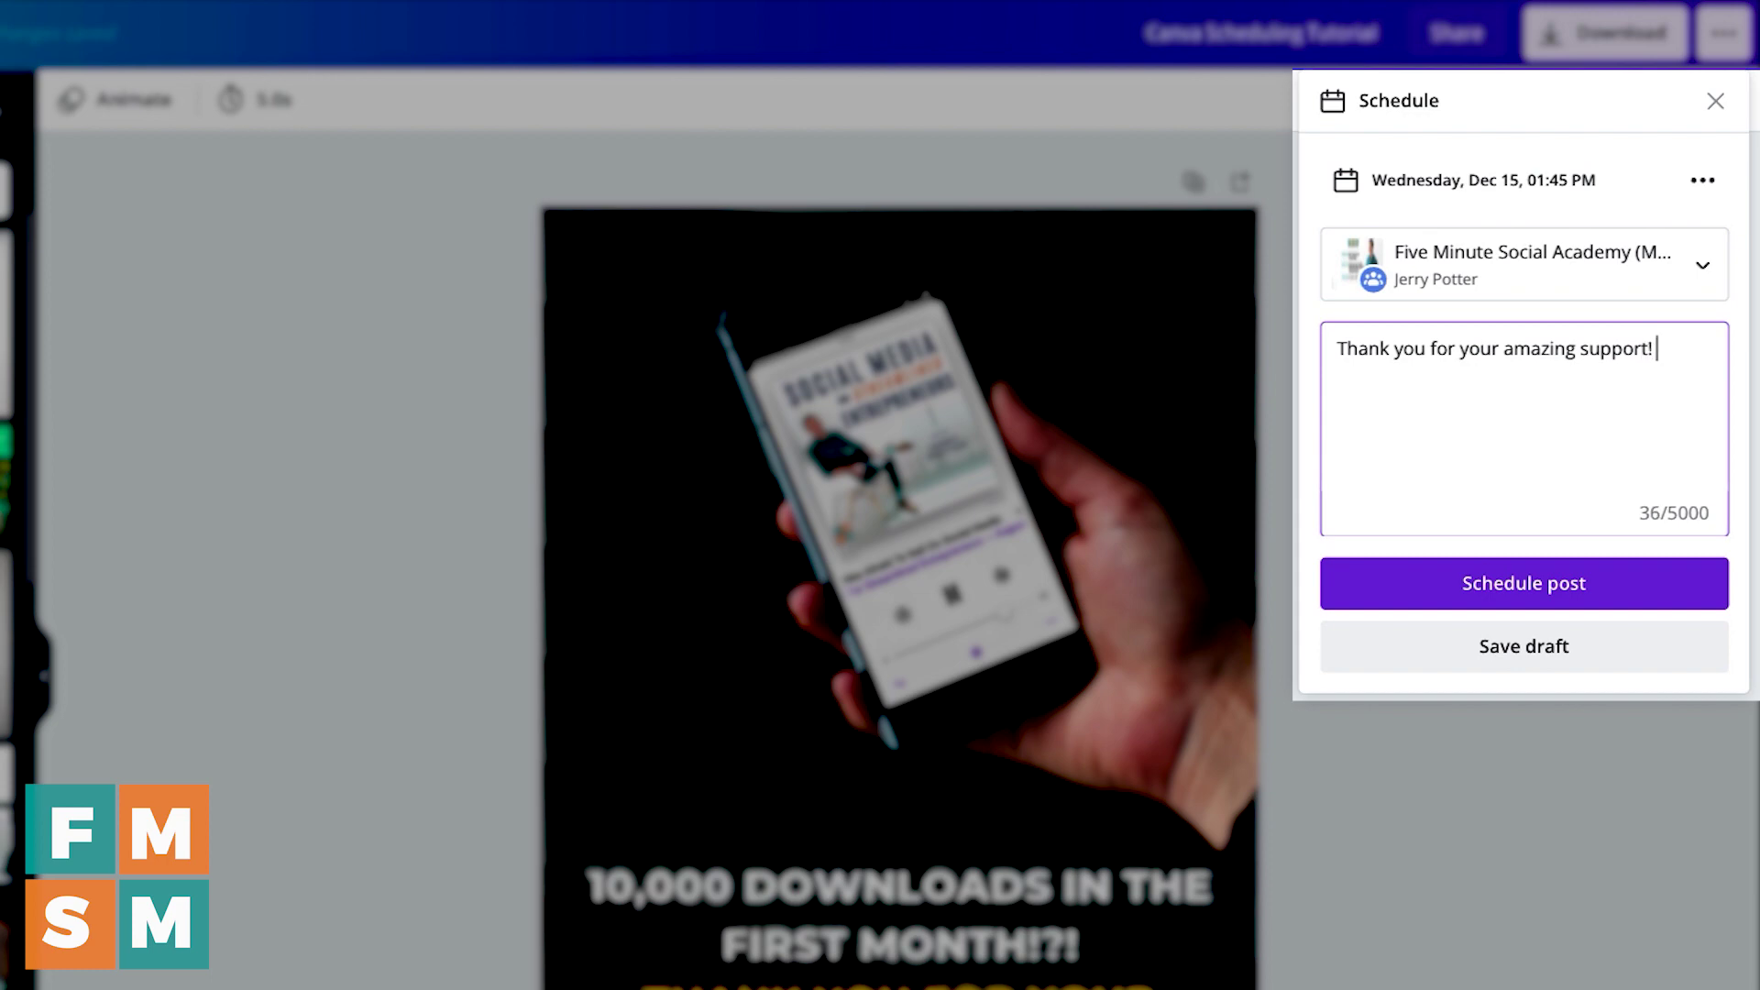
{"action": "key", "text": "ctrl+super+space"}
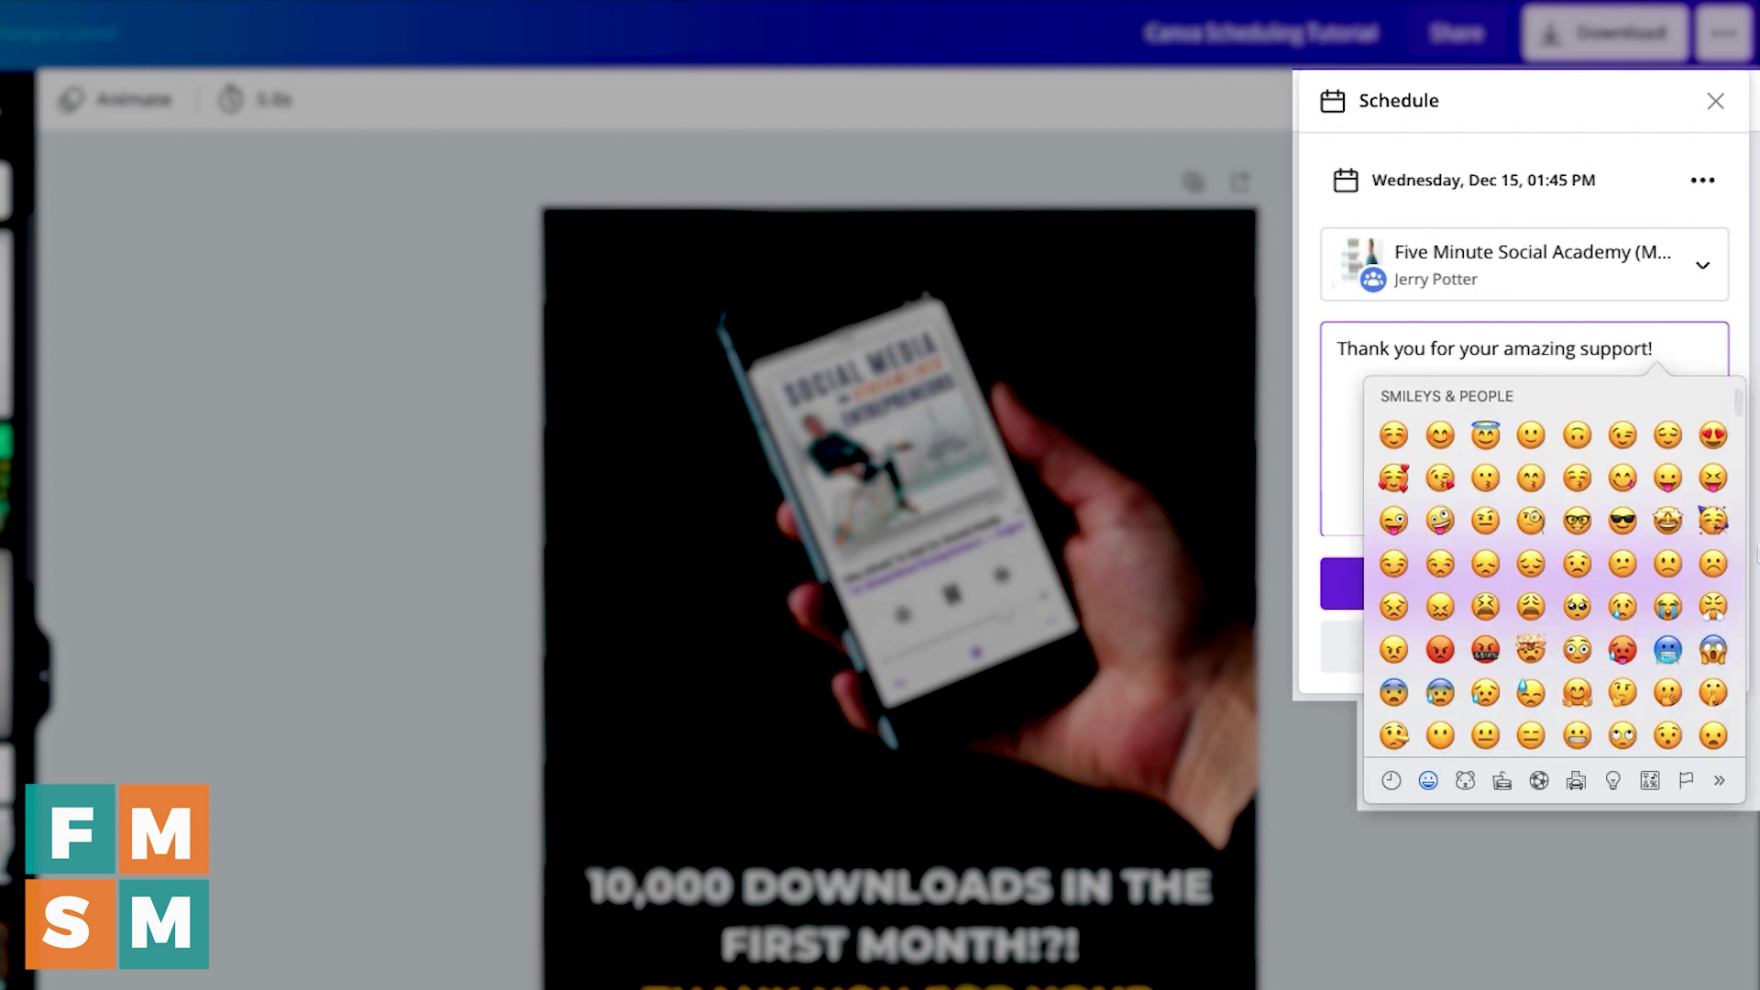
{"action": "scroll", "coordinate": [1667, 474], "scroll_direction": "up", "scroll_amount": 3}
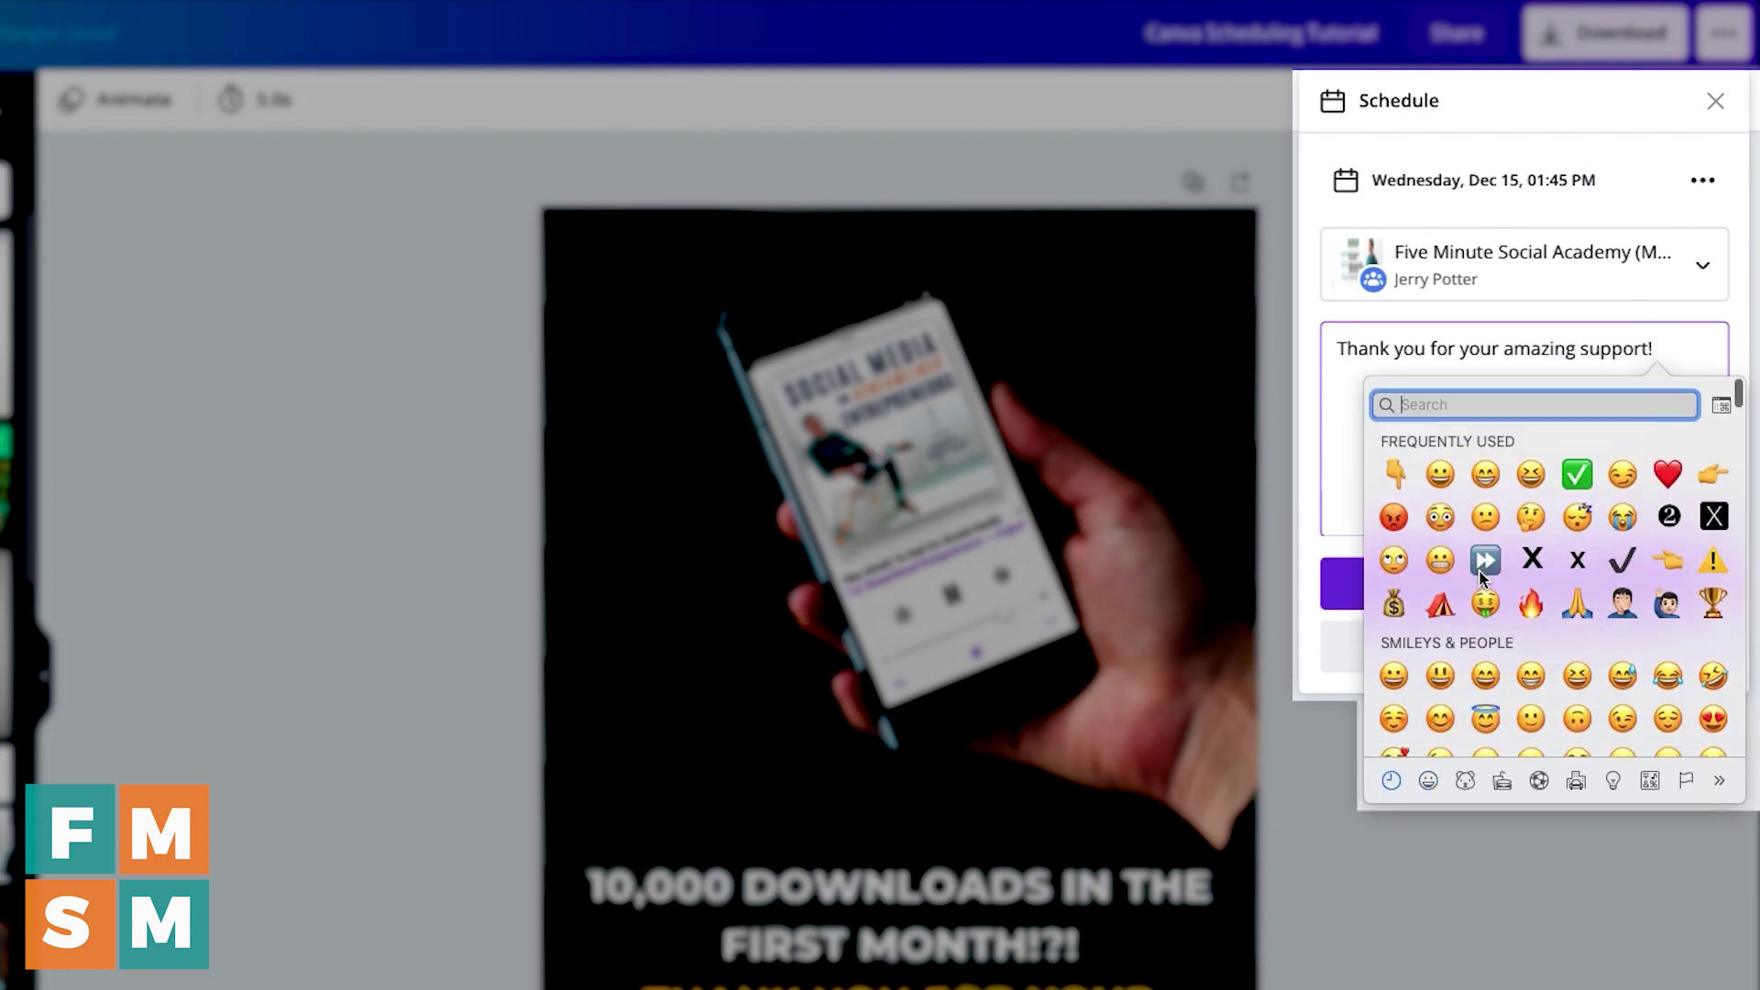
{"action": "left_click", "coordinate": [1667, 474]}
Delete the stray extra lines below the caption and schedule the post
{"action": "key", "text": "Return"}
{"action": "key", "text": "Return"}
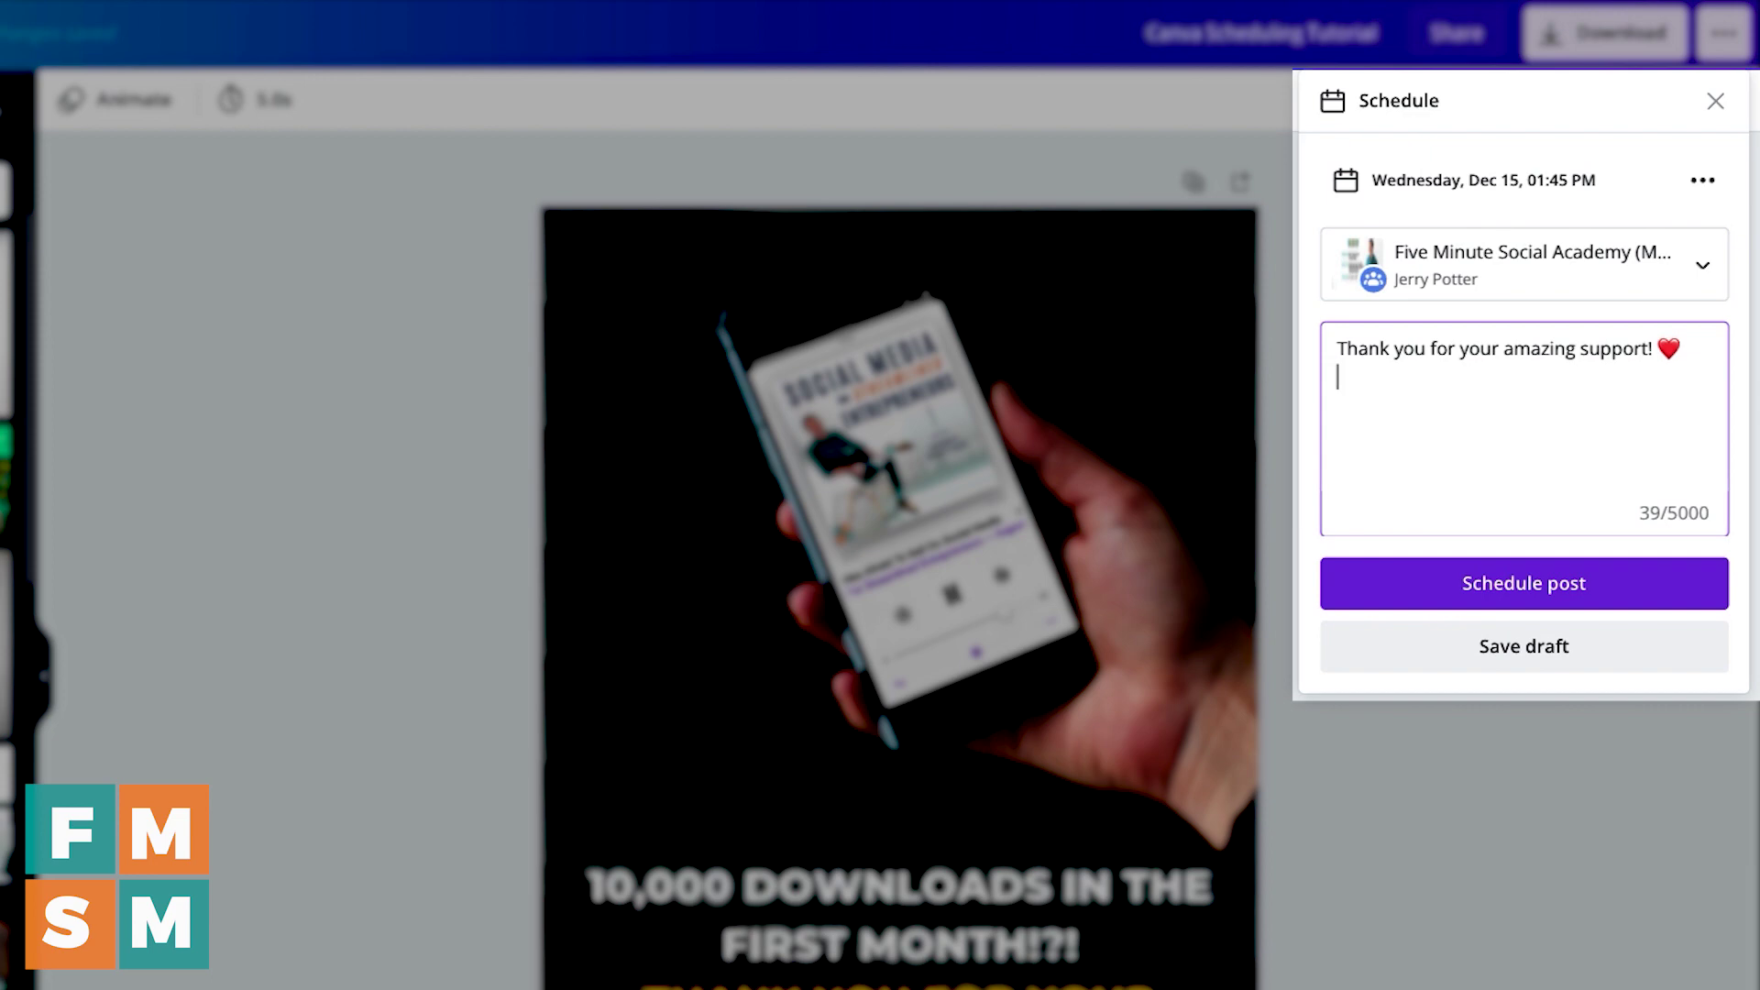
{"action": "type", "text": "fas"}
{"action": "key", "text": "Return"}
{"action": "key", "text": "Return"}
{"action": "type", "text": "fasef"}
{"action": "key", "text": "shift+Up"}
{"action": "key", "text": "shift+Up"}
{"action": "key", "text": "shift+Up"}
{"action": "key", "text": "BackSpace"}
{"action": "key", "text": "BackSpace"}
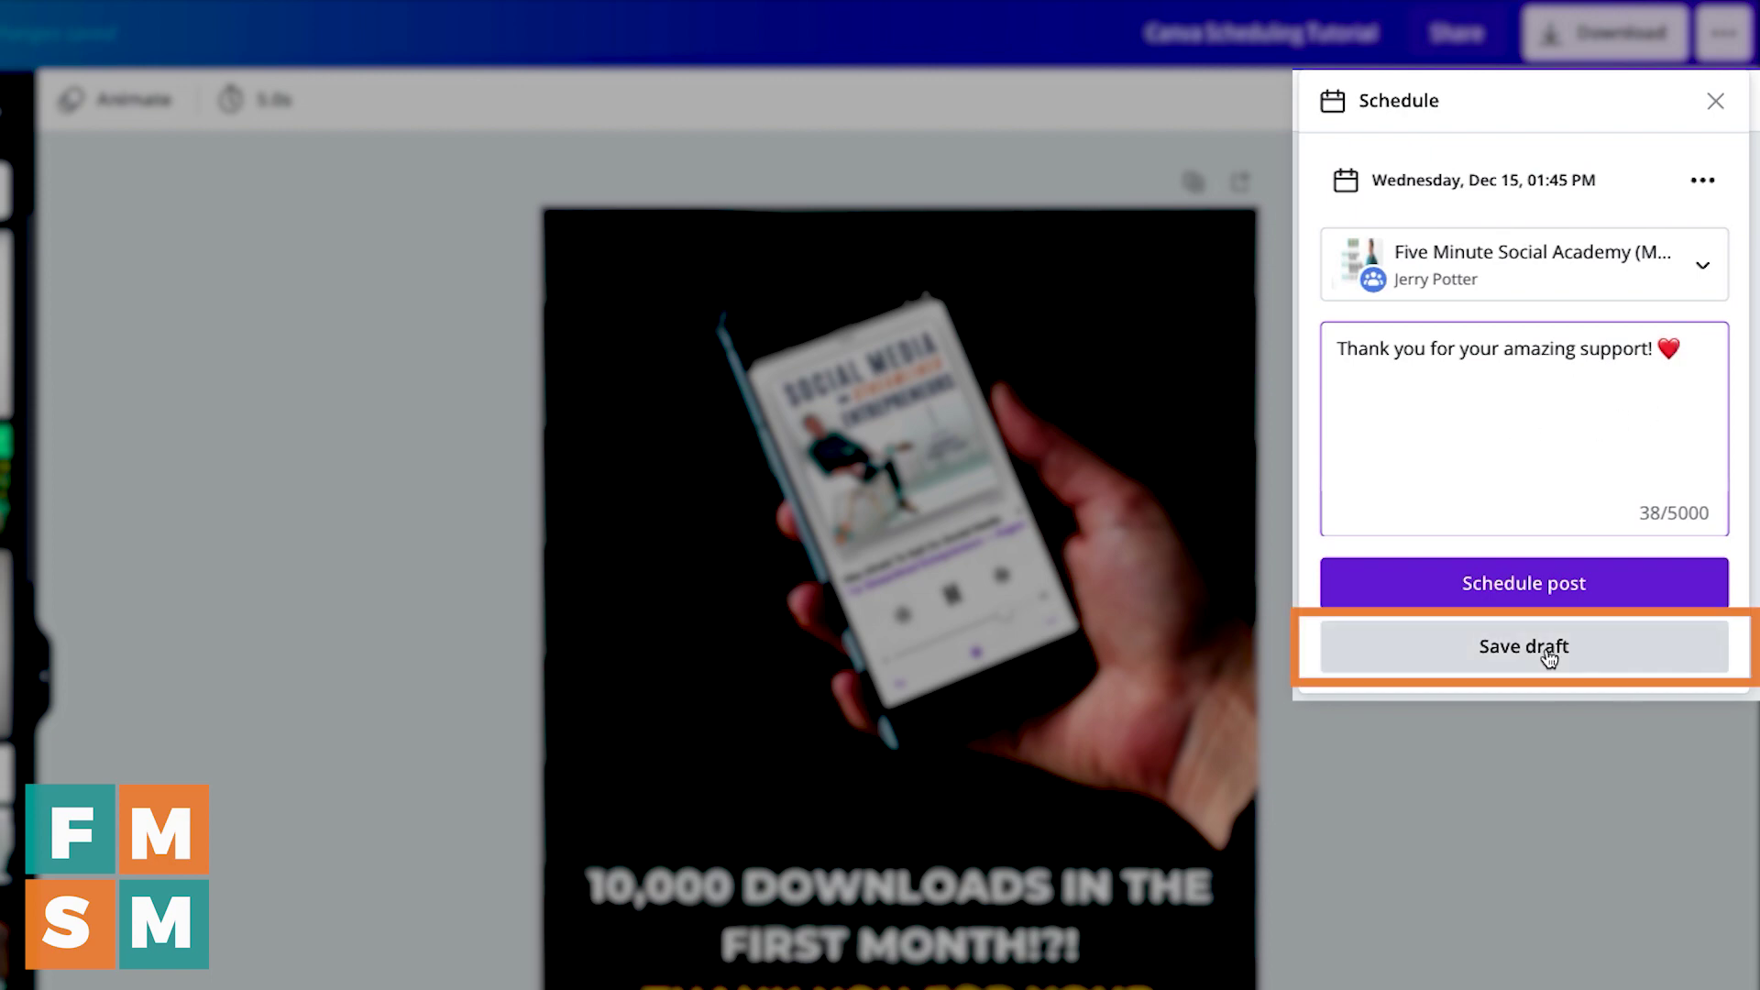
{"action": "left_click", "coordinate": [1540, 594]}
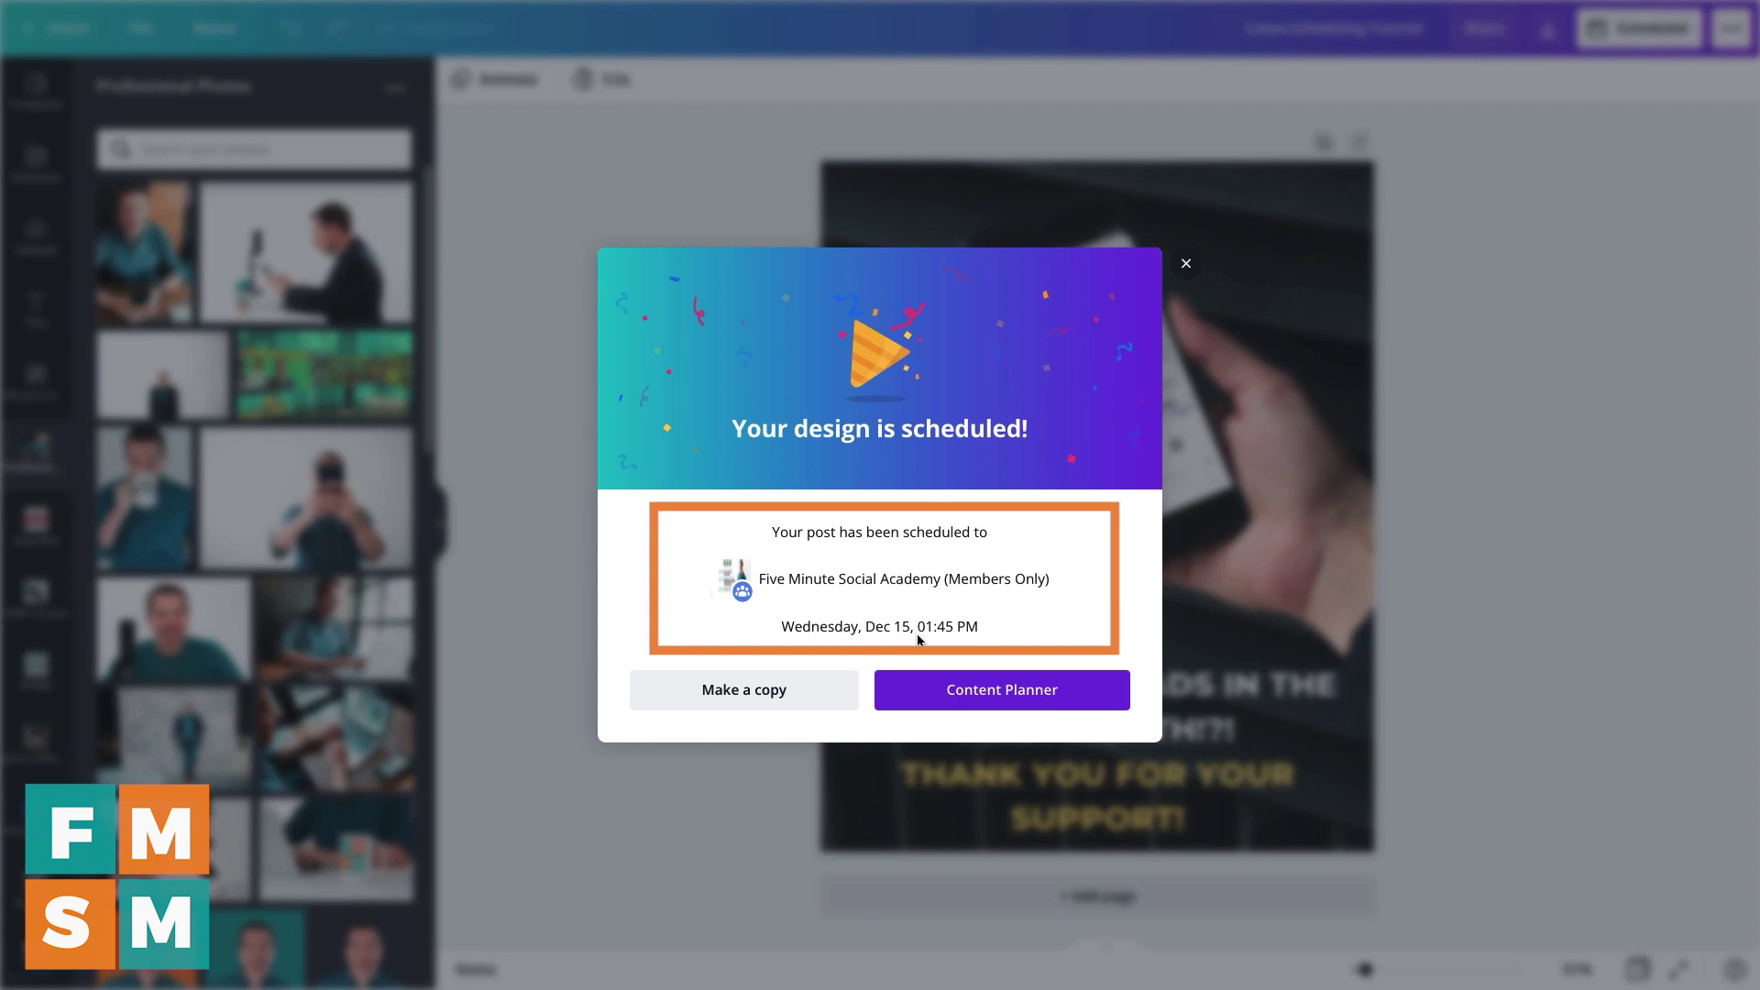
Go to the Content Planner calendar
{"action": "left_click", "coordinate": [1013, 693]}
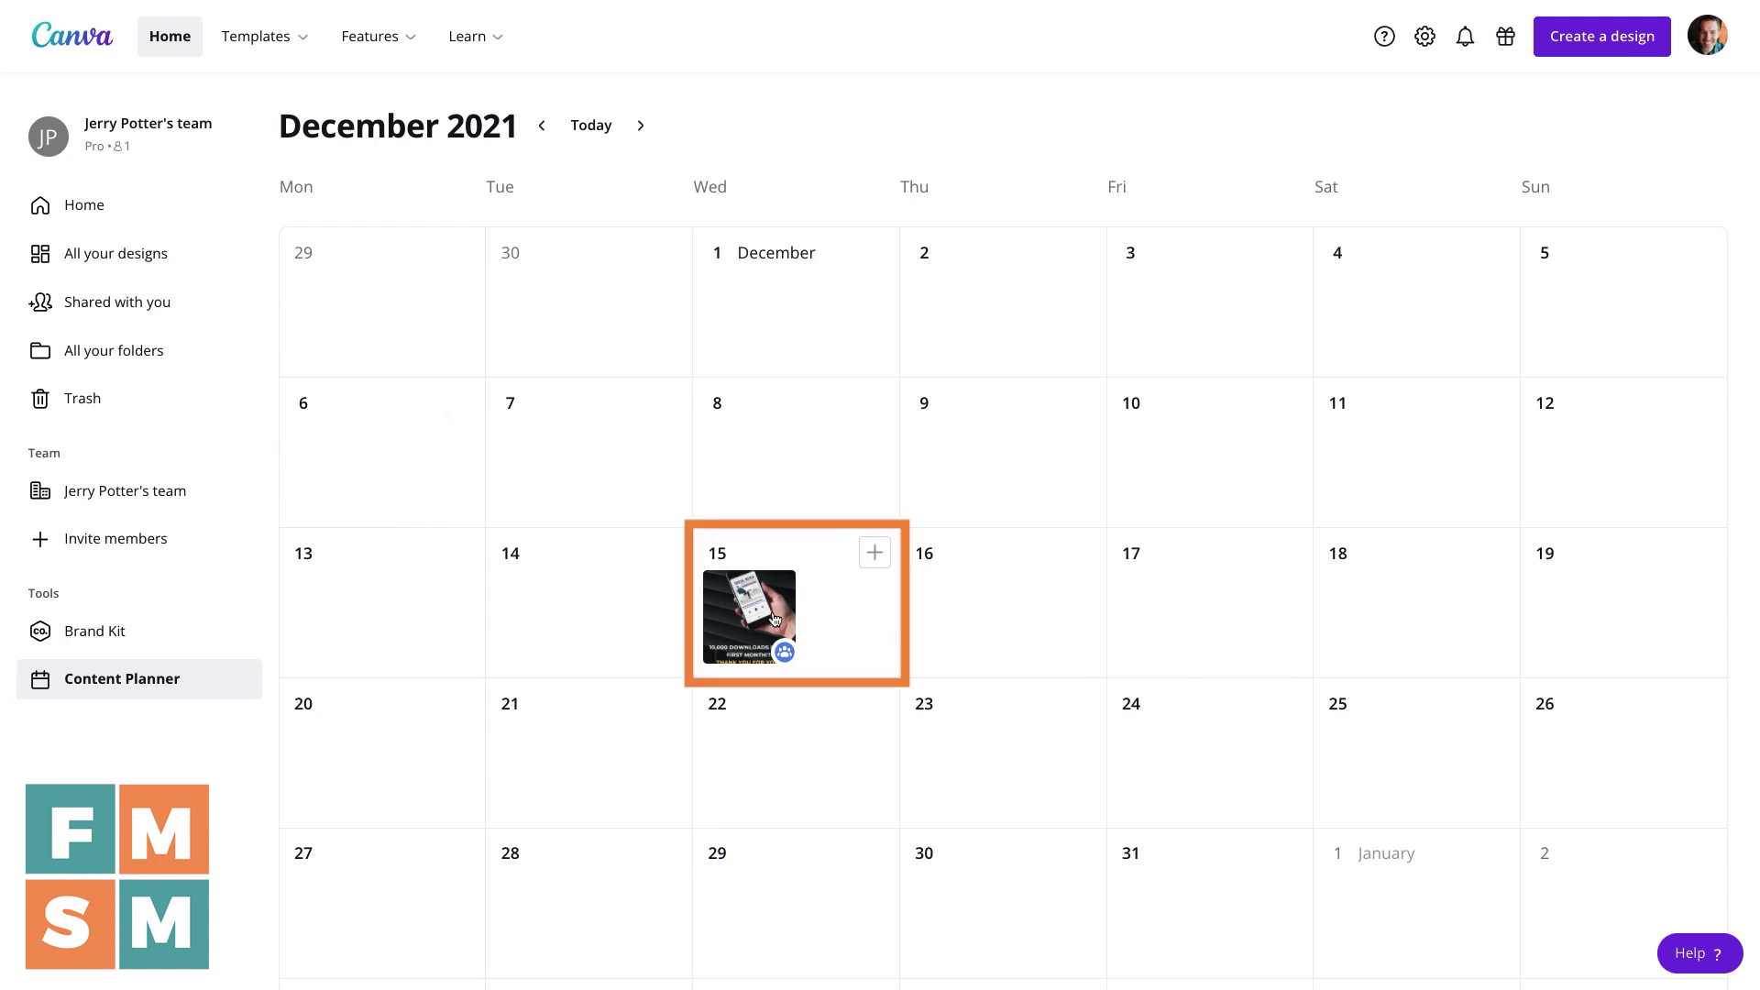
{"action": "mouse_move", "coordinate": [752, 613]}
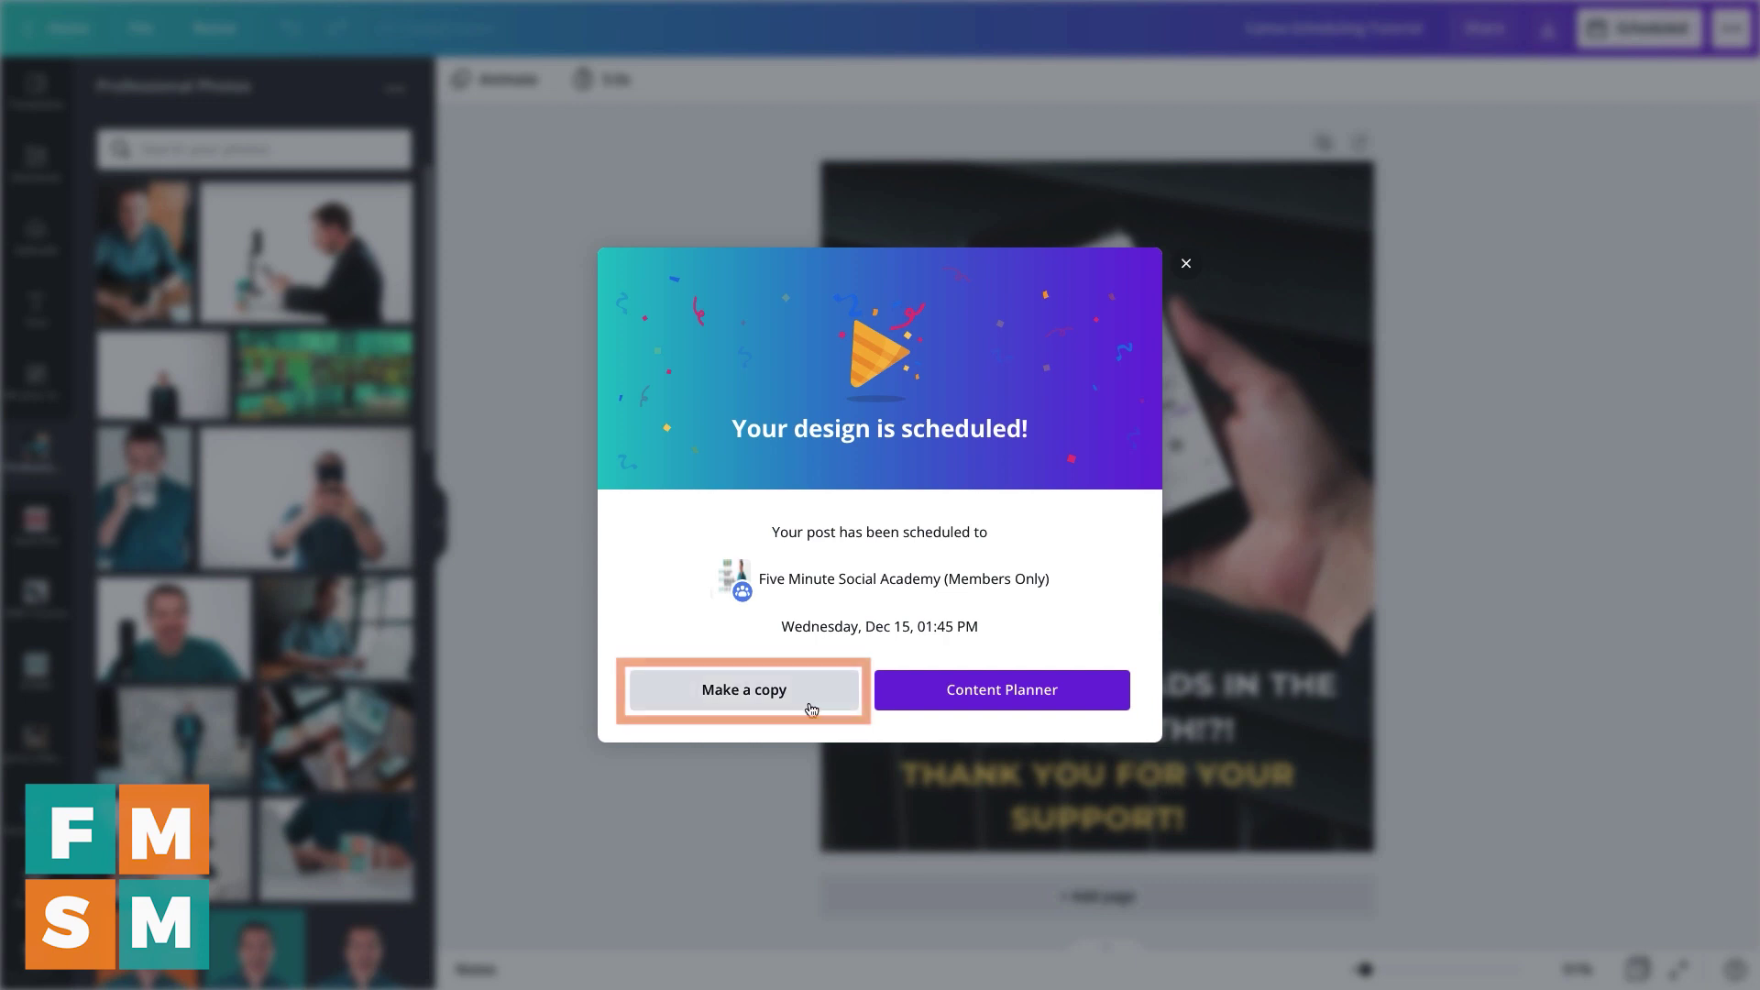
Make a copy of the scheduled design and resize it to a 1080 × 1080 Instagram Post
{"action": "left_click", "coordinate": [755, 699]}
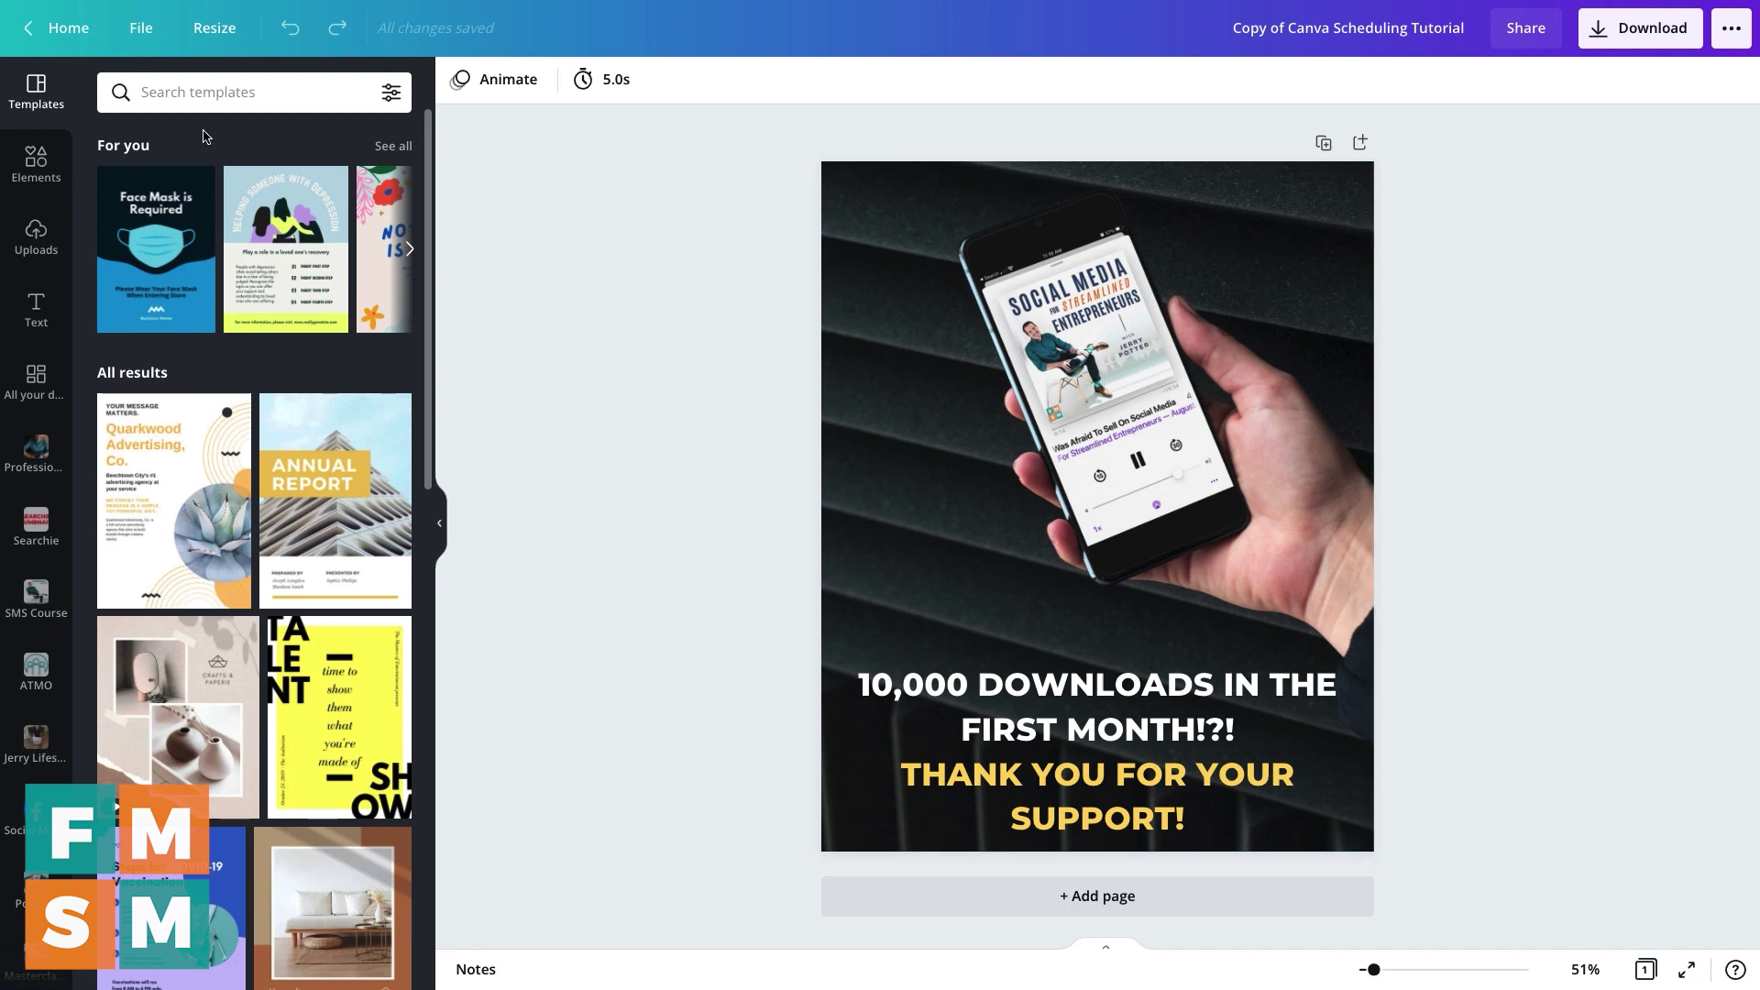
{"action": "left_click", "coordinate": [216, 37]}
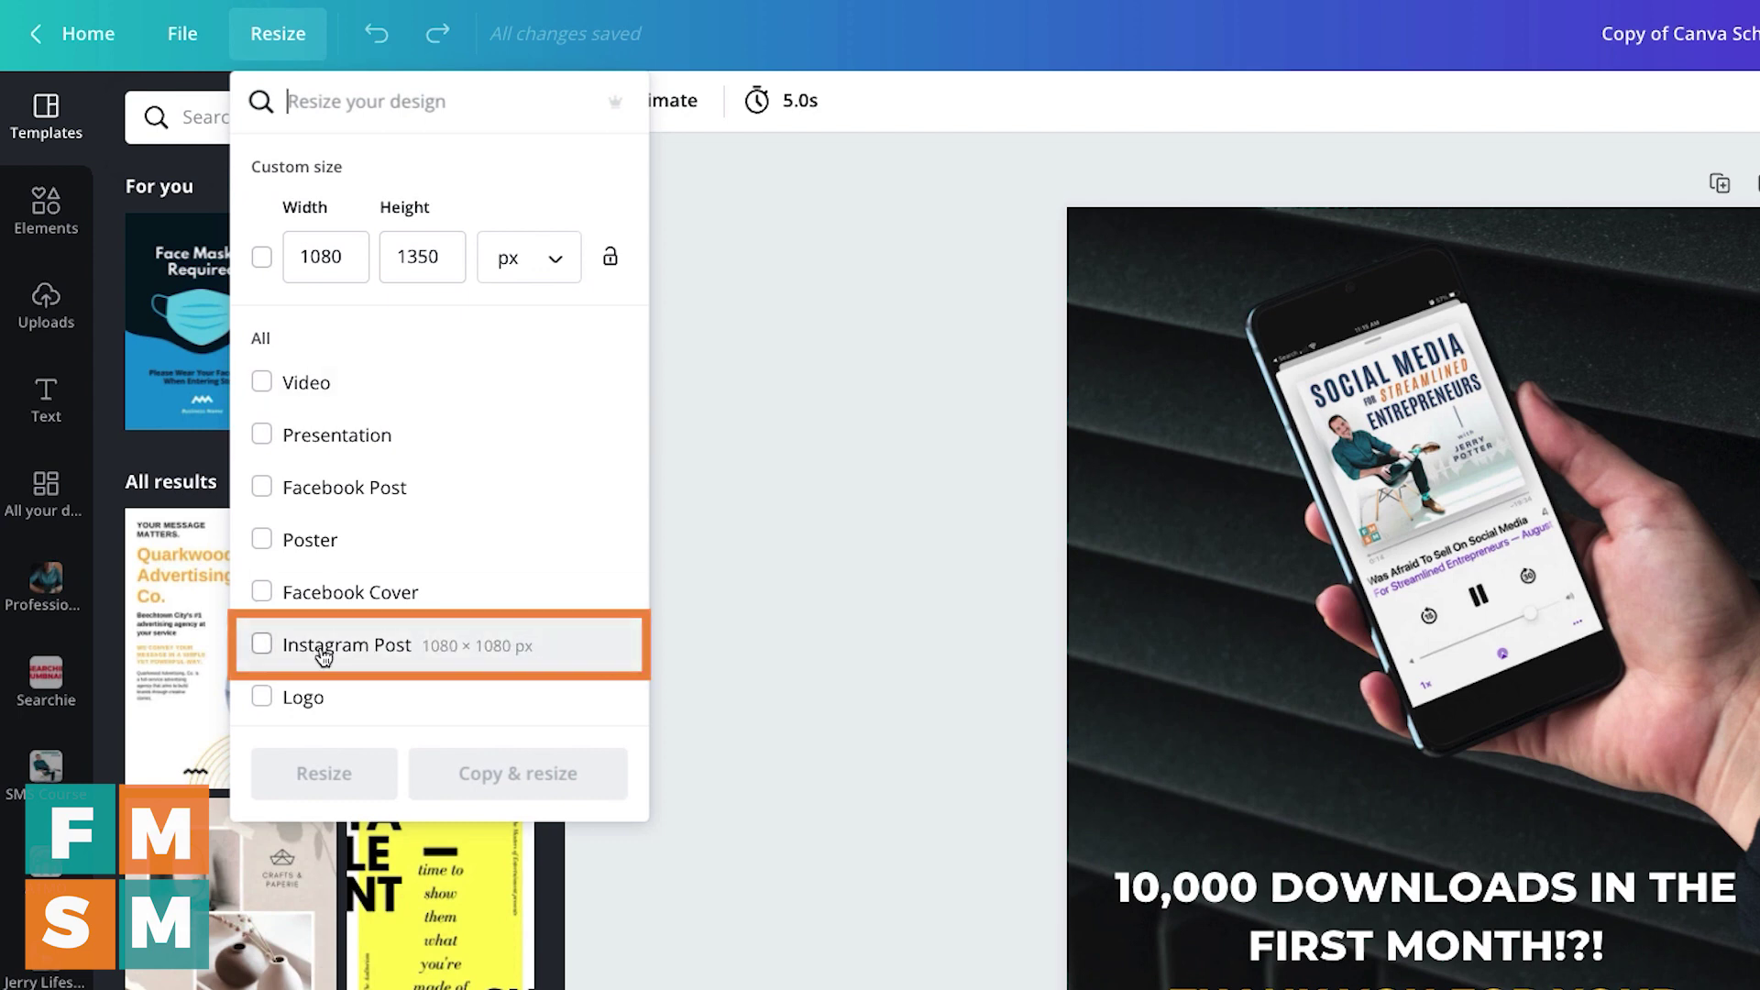
{"action": "left_click", "coordinate": [263, 645]}
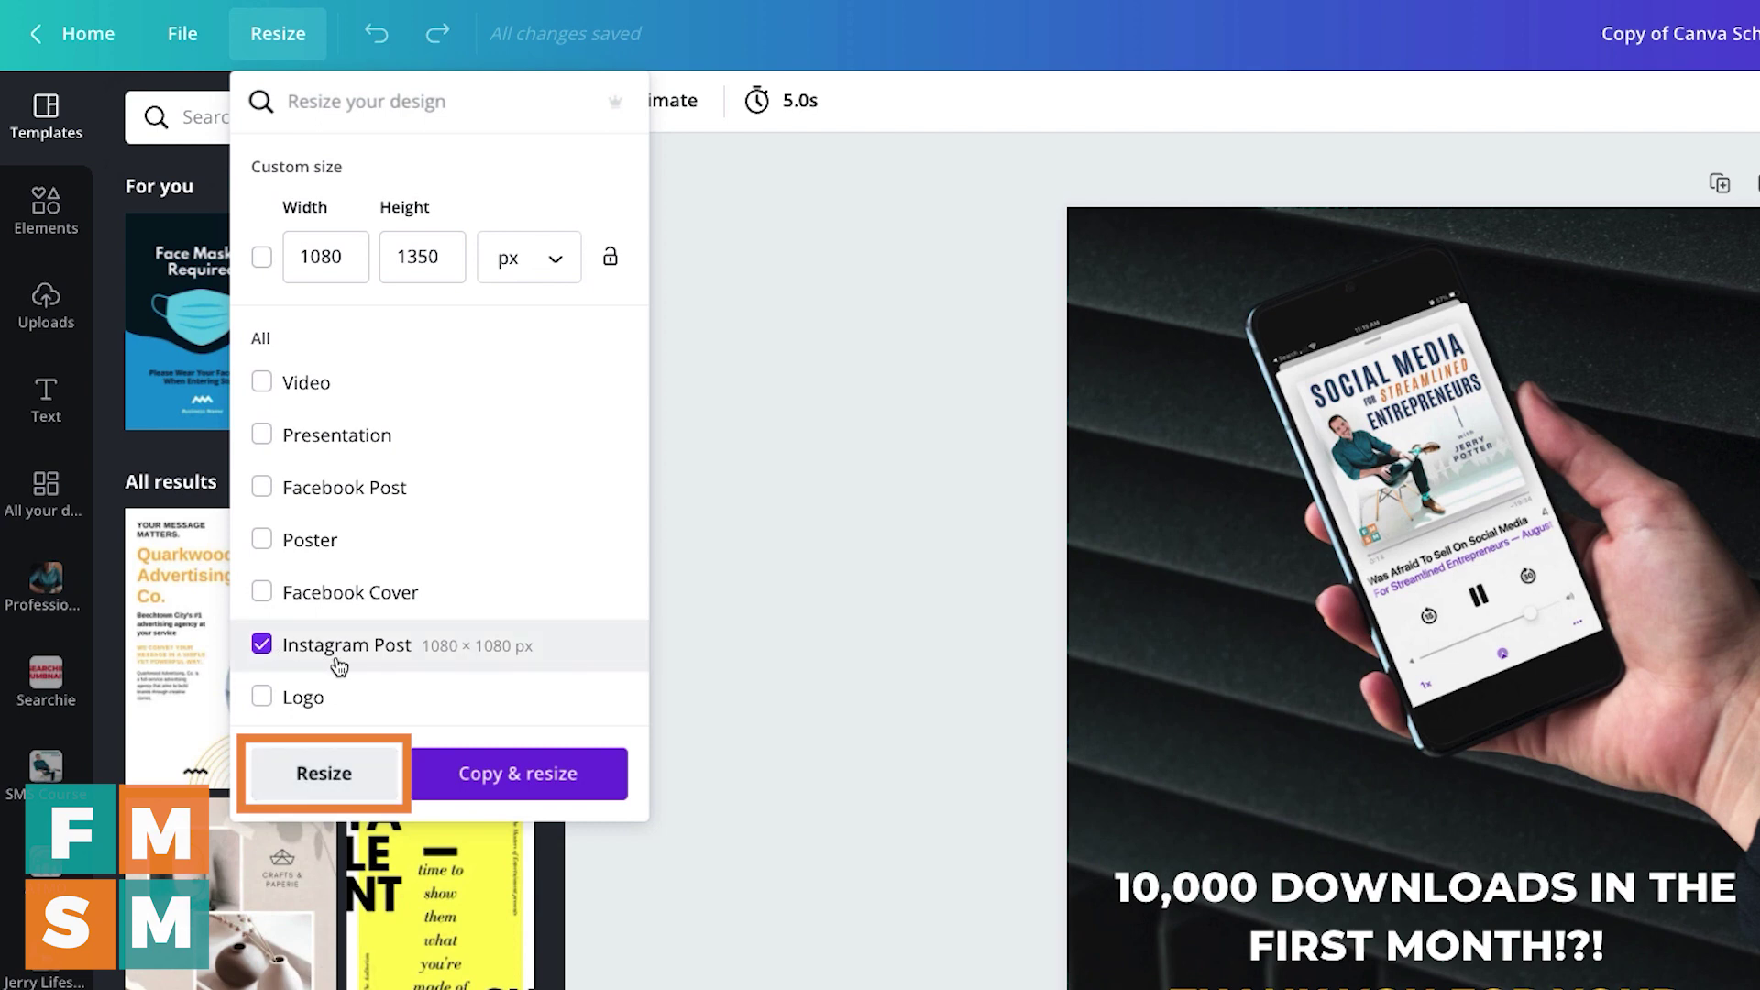
{"action": "left_click", "coordinate": [326, 774]}
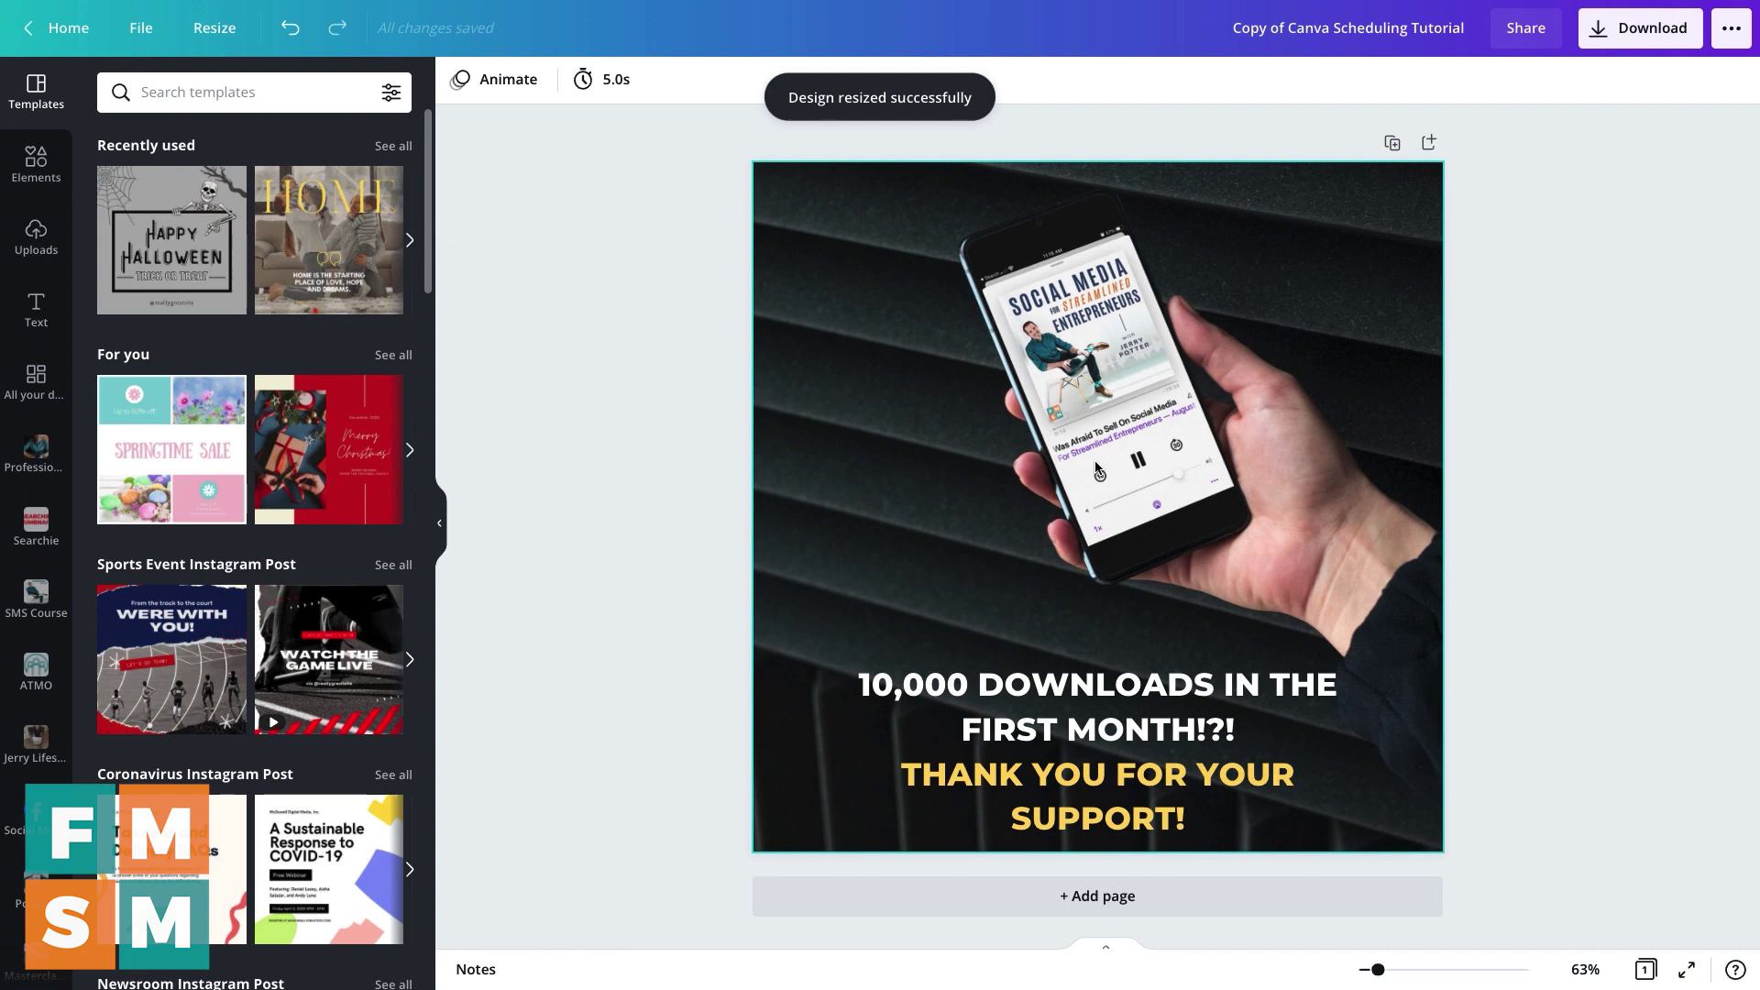
{"action": "left_click", "coordinate": [1097, 468]}
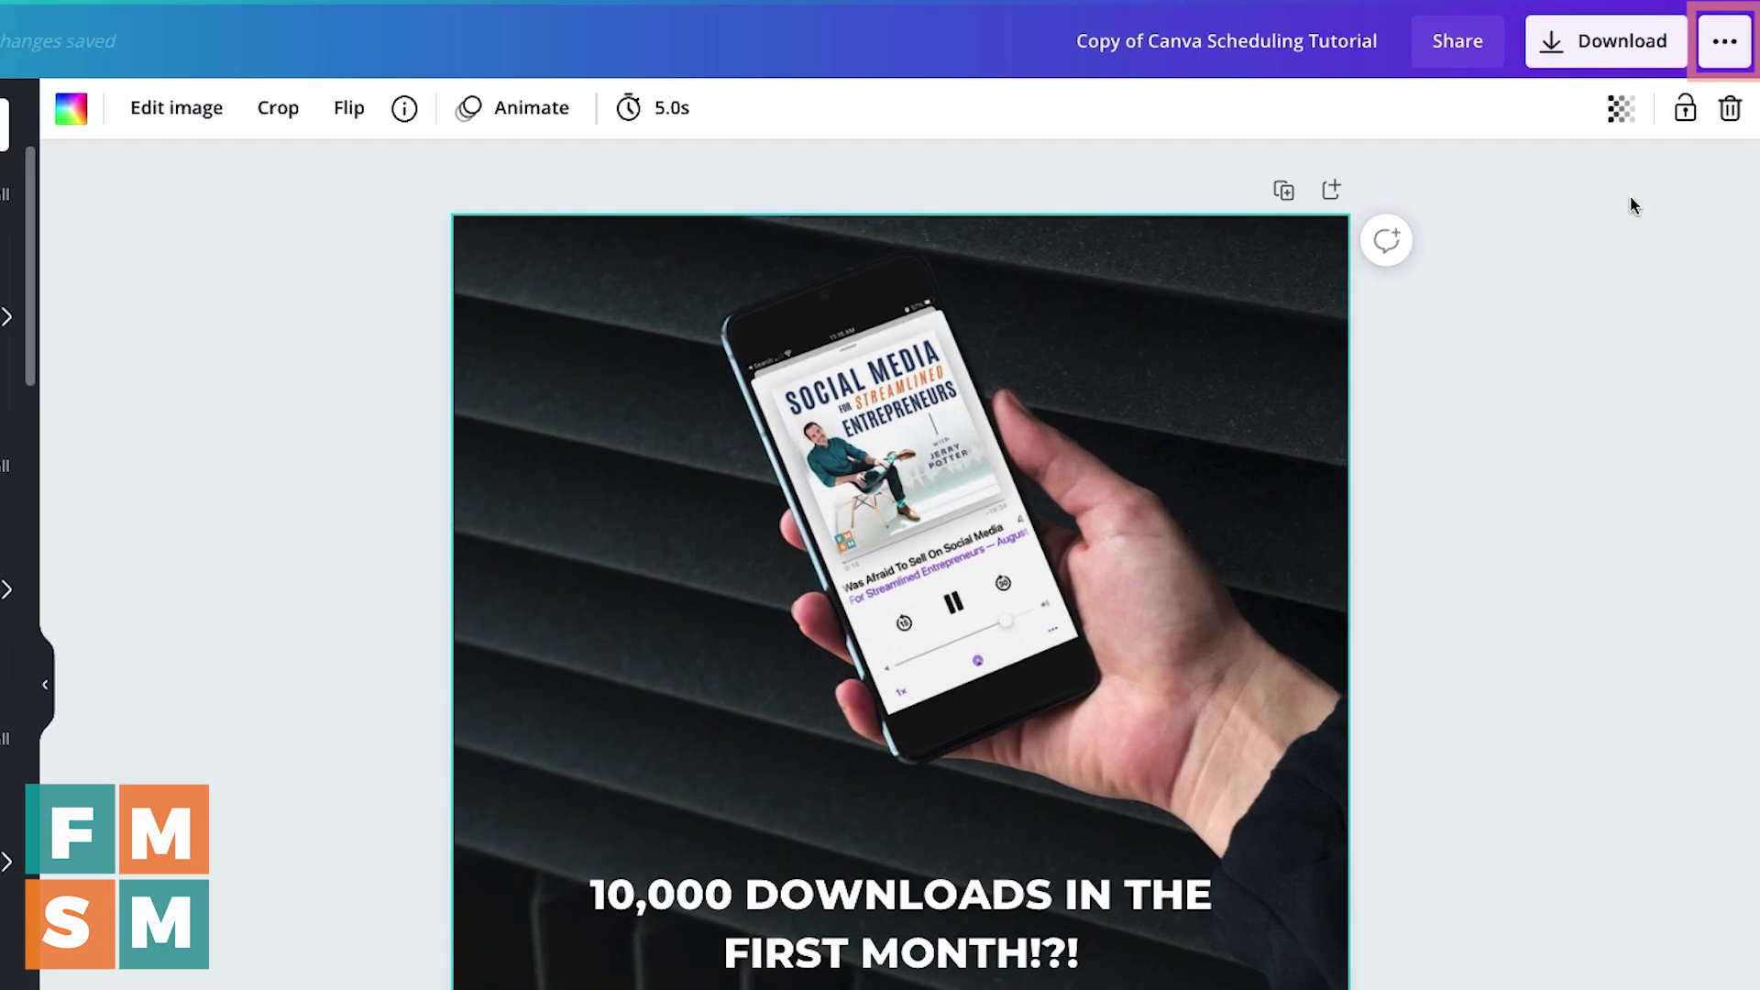
Start scheduling the square copy, then close the channel list without picking a channel
{"action": "left_click", "coordinate": [1722, 64]}
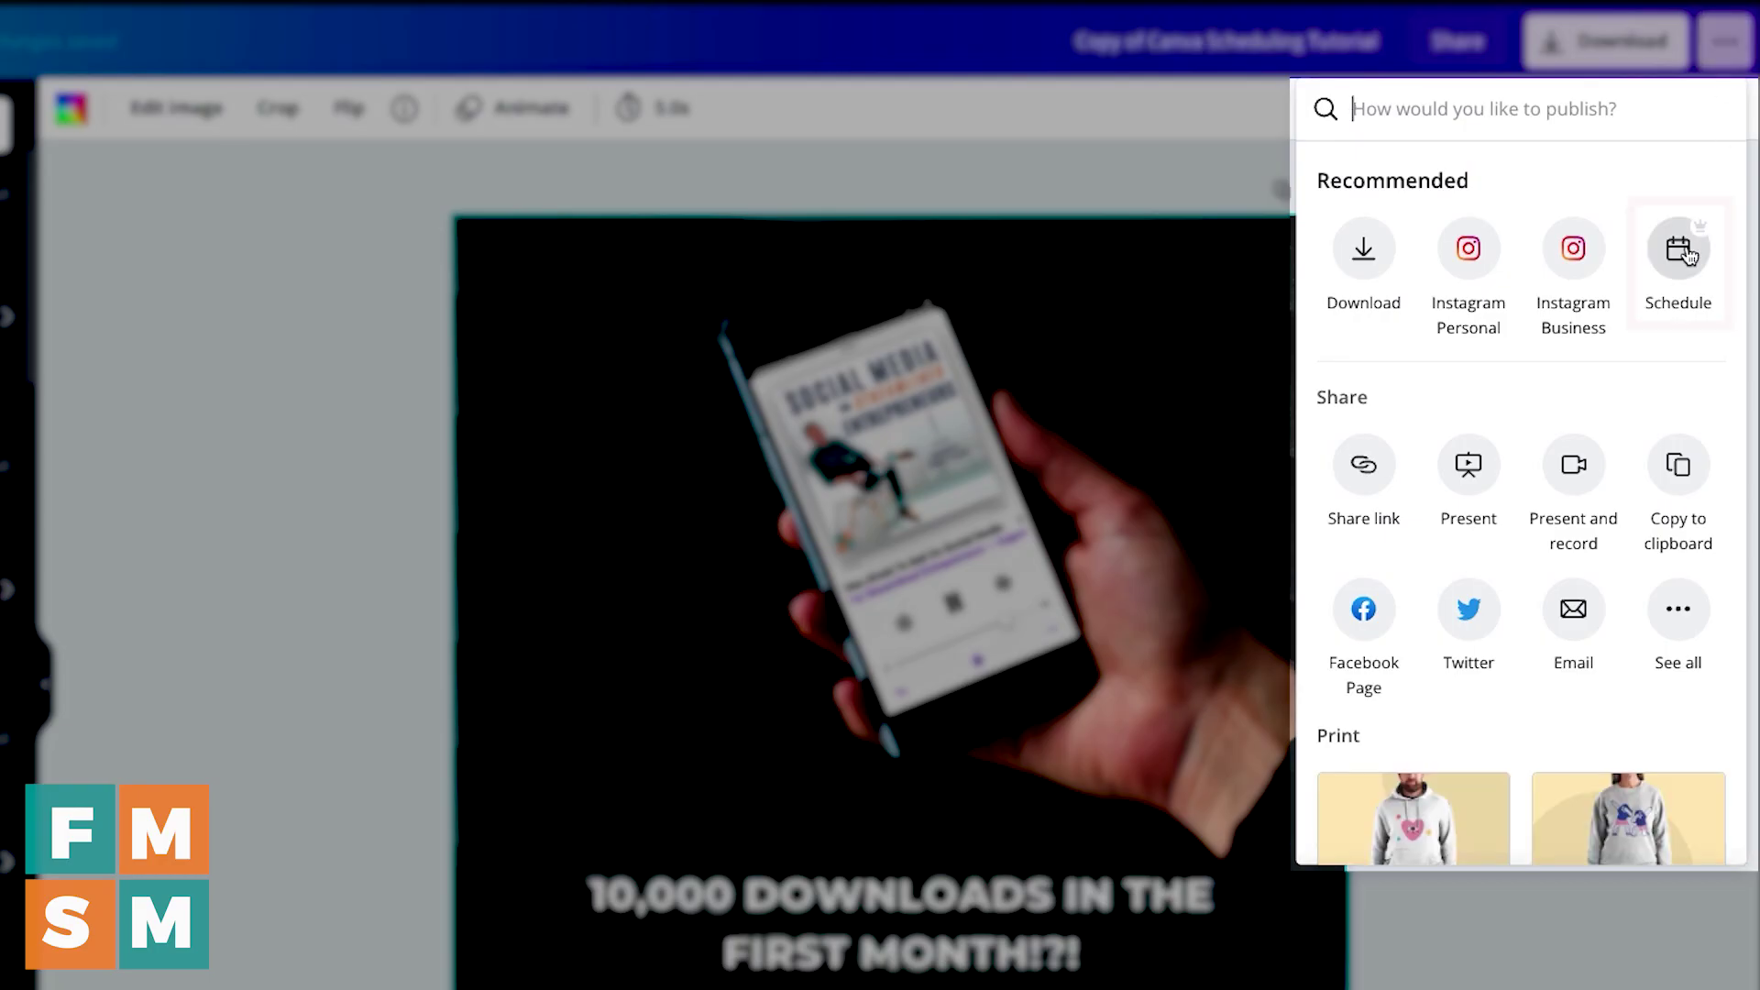
{"action": "left_click", "coordinate": [1684, 255]}
{"action": "left_click", "coordinate": [1559, 723]}
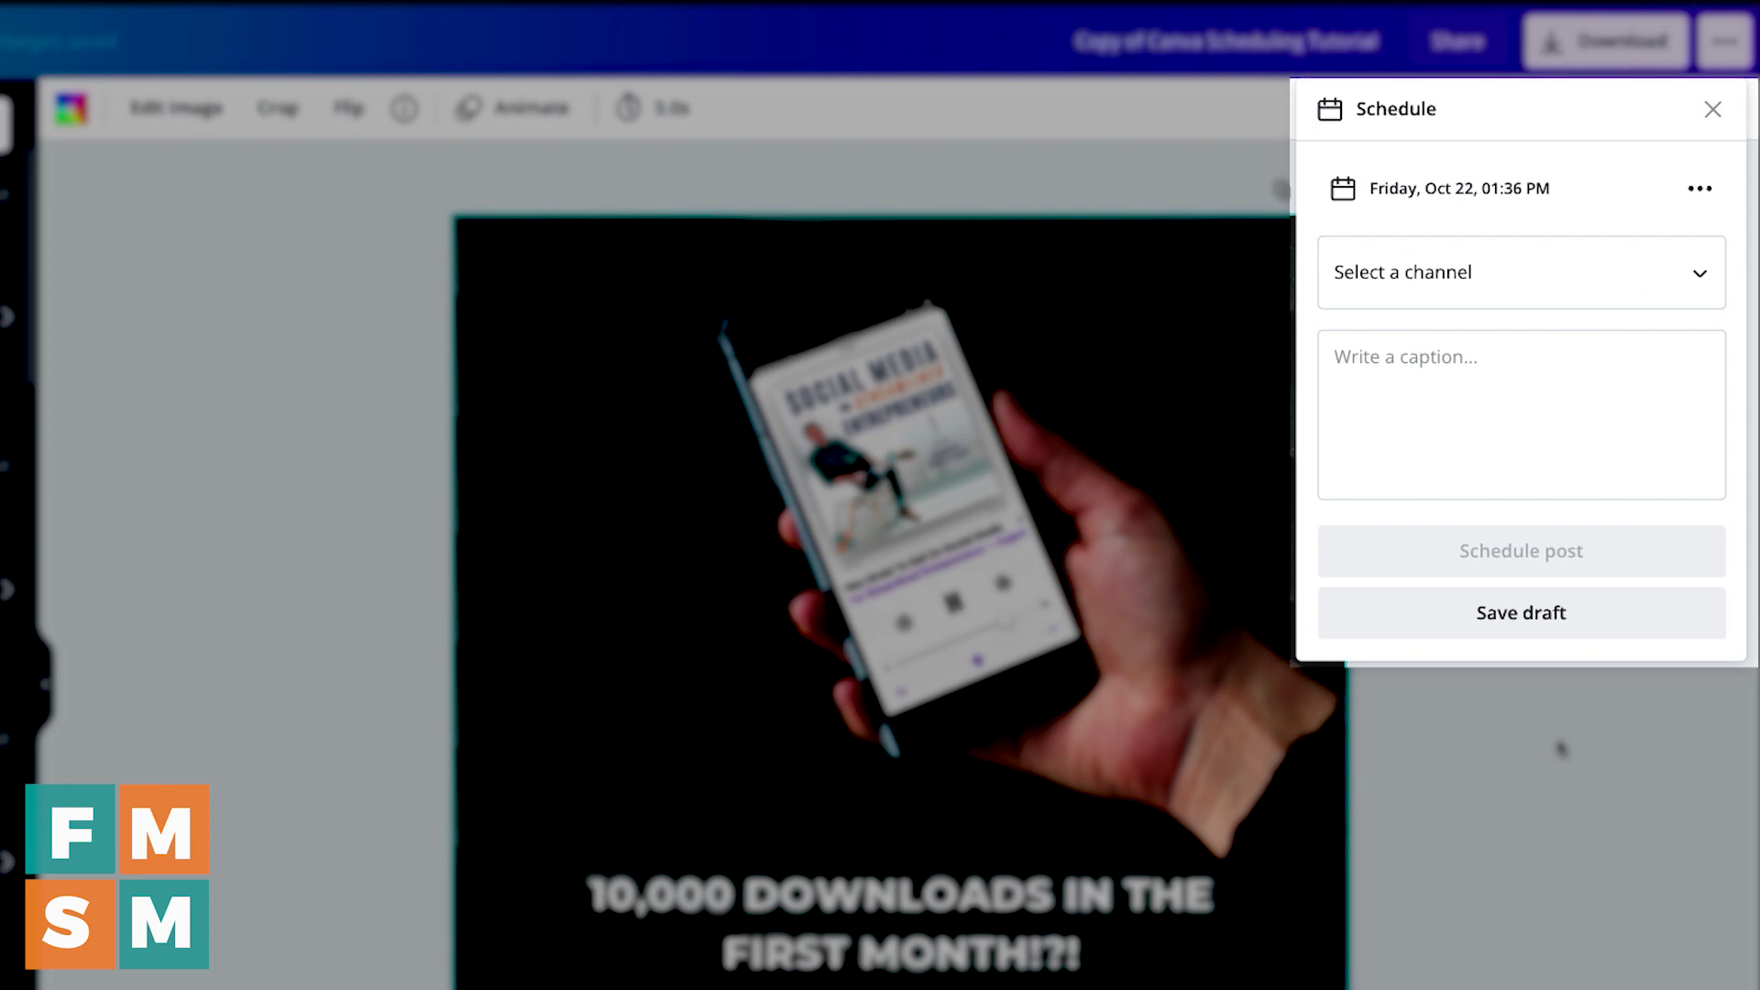
{"action": "left_click", "coordinate": [1467, 271]}
{"action": "left_click", "coordinate": [1513, 217]}
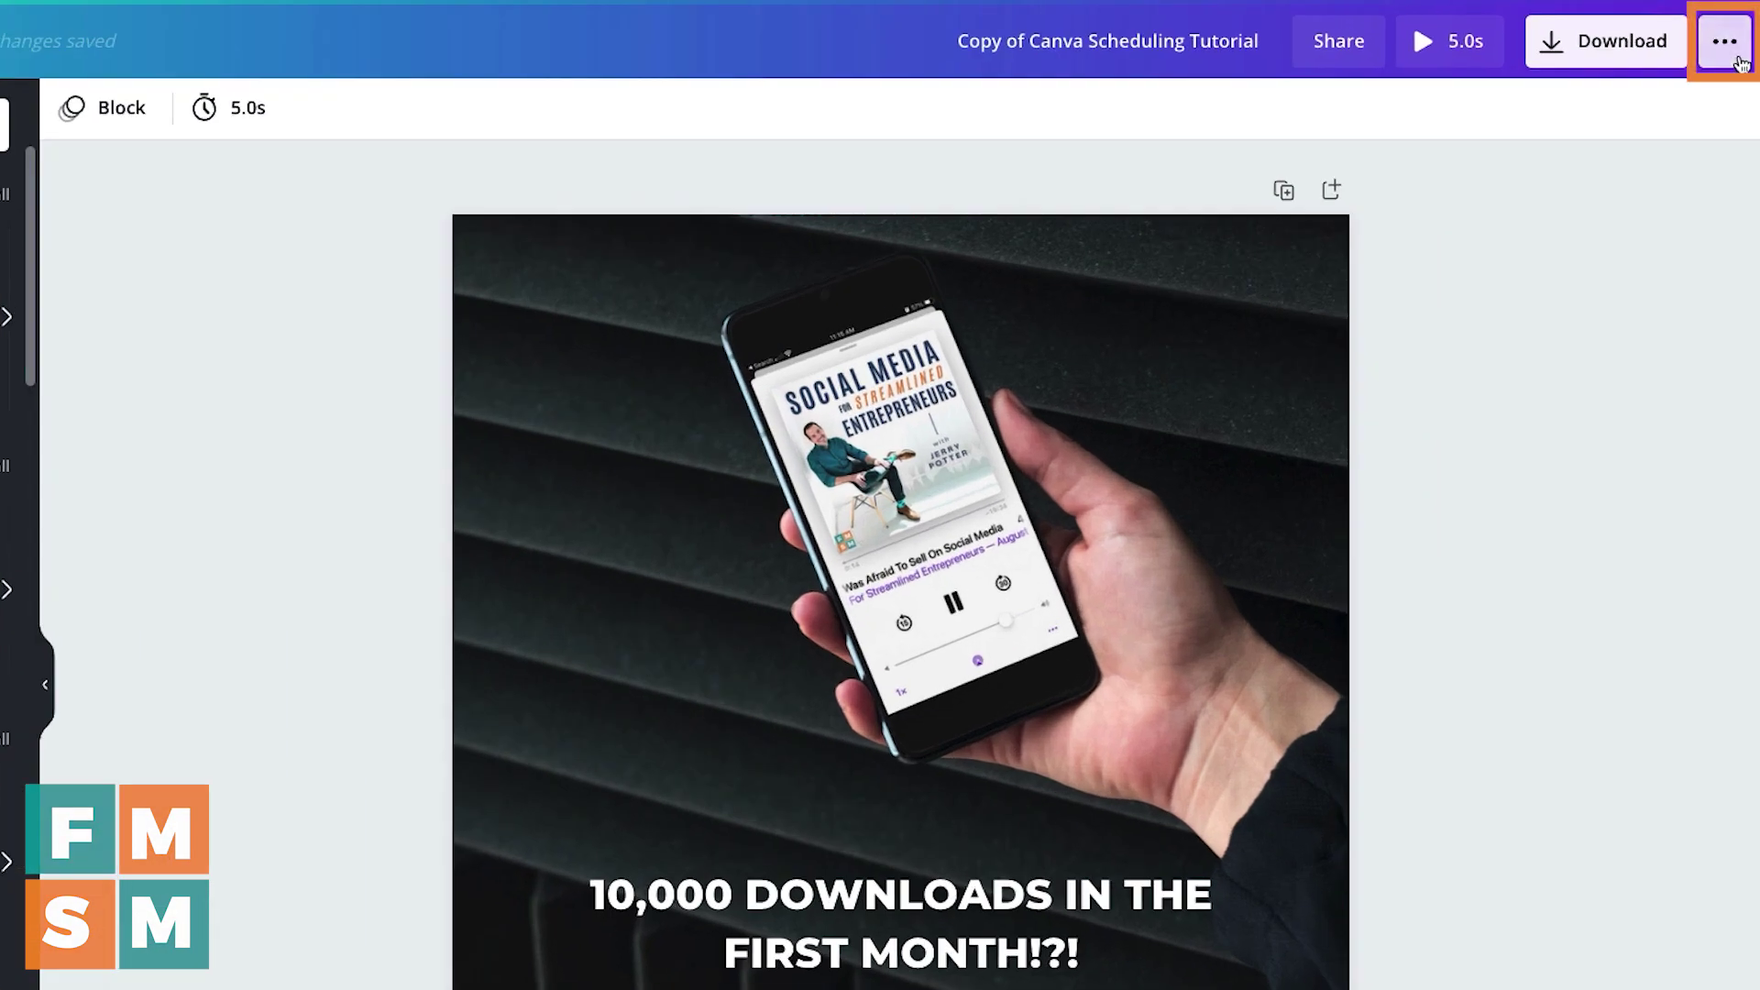
Schedule the animated square copy again, keeping MP4 Video as the post format
{"action": "left_click", "coordinate": [1731, 28]}
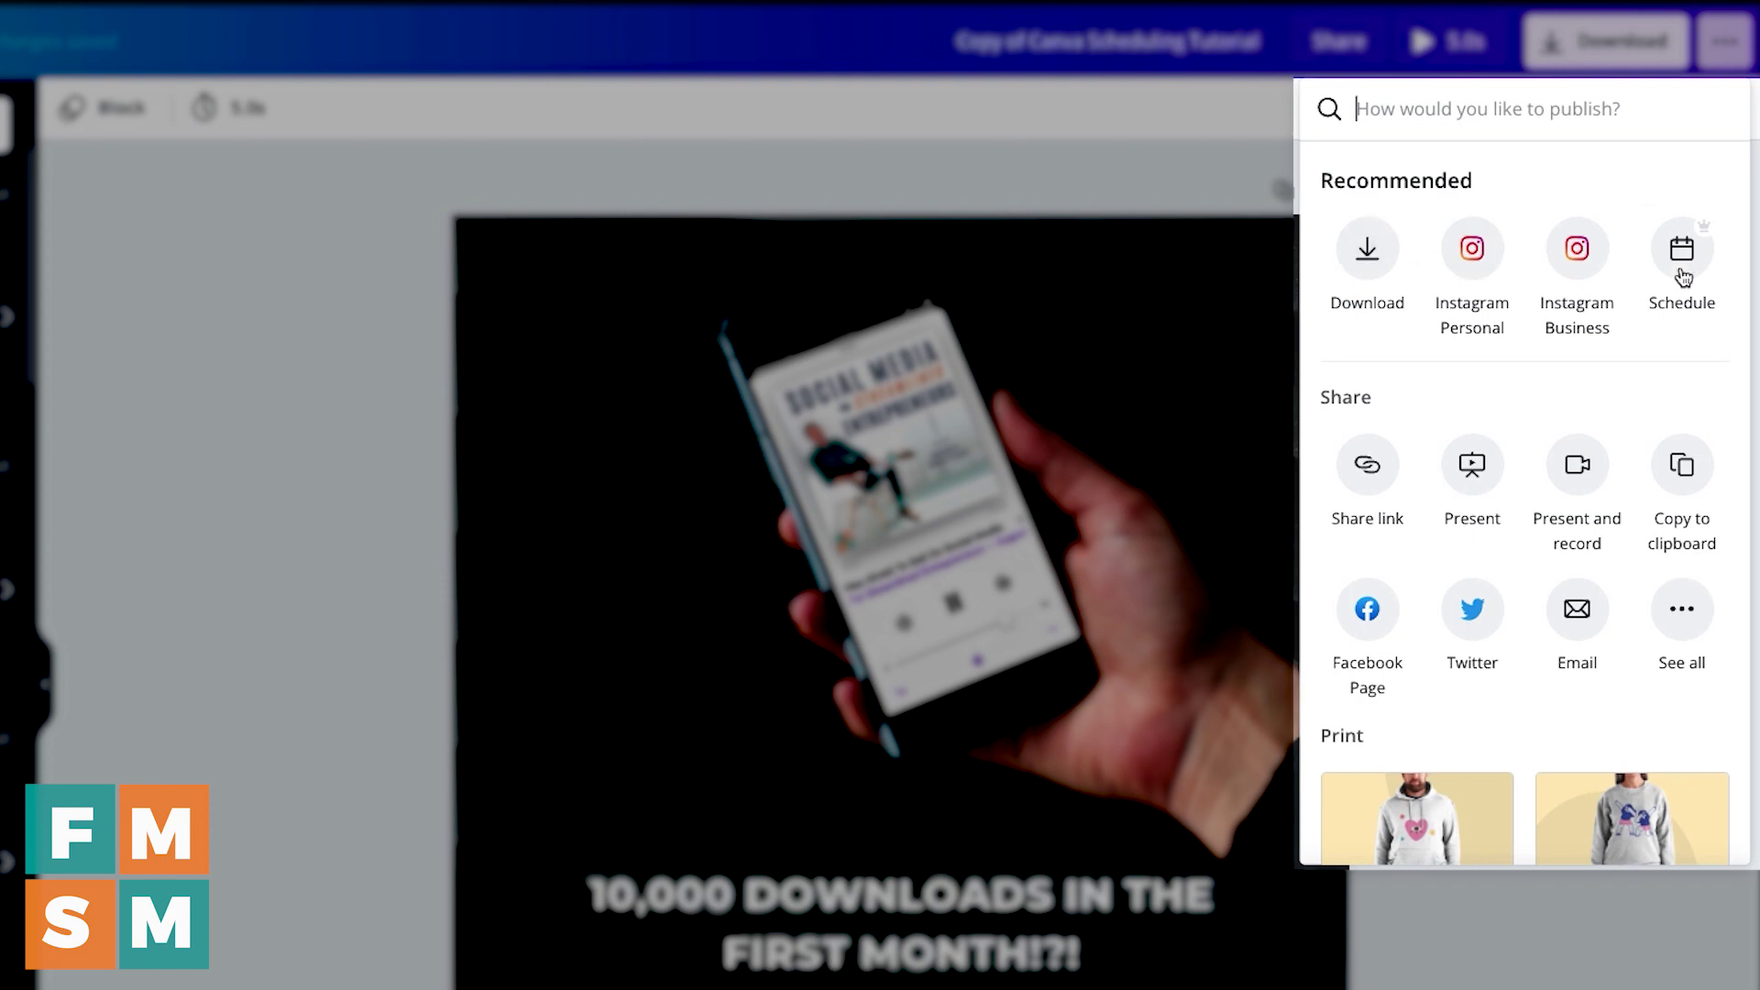
{"action": "left_click", "coordinate": [1683, 256]}
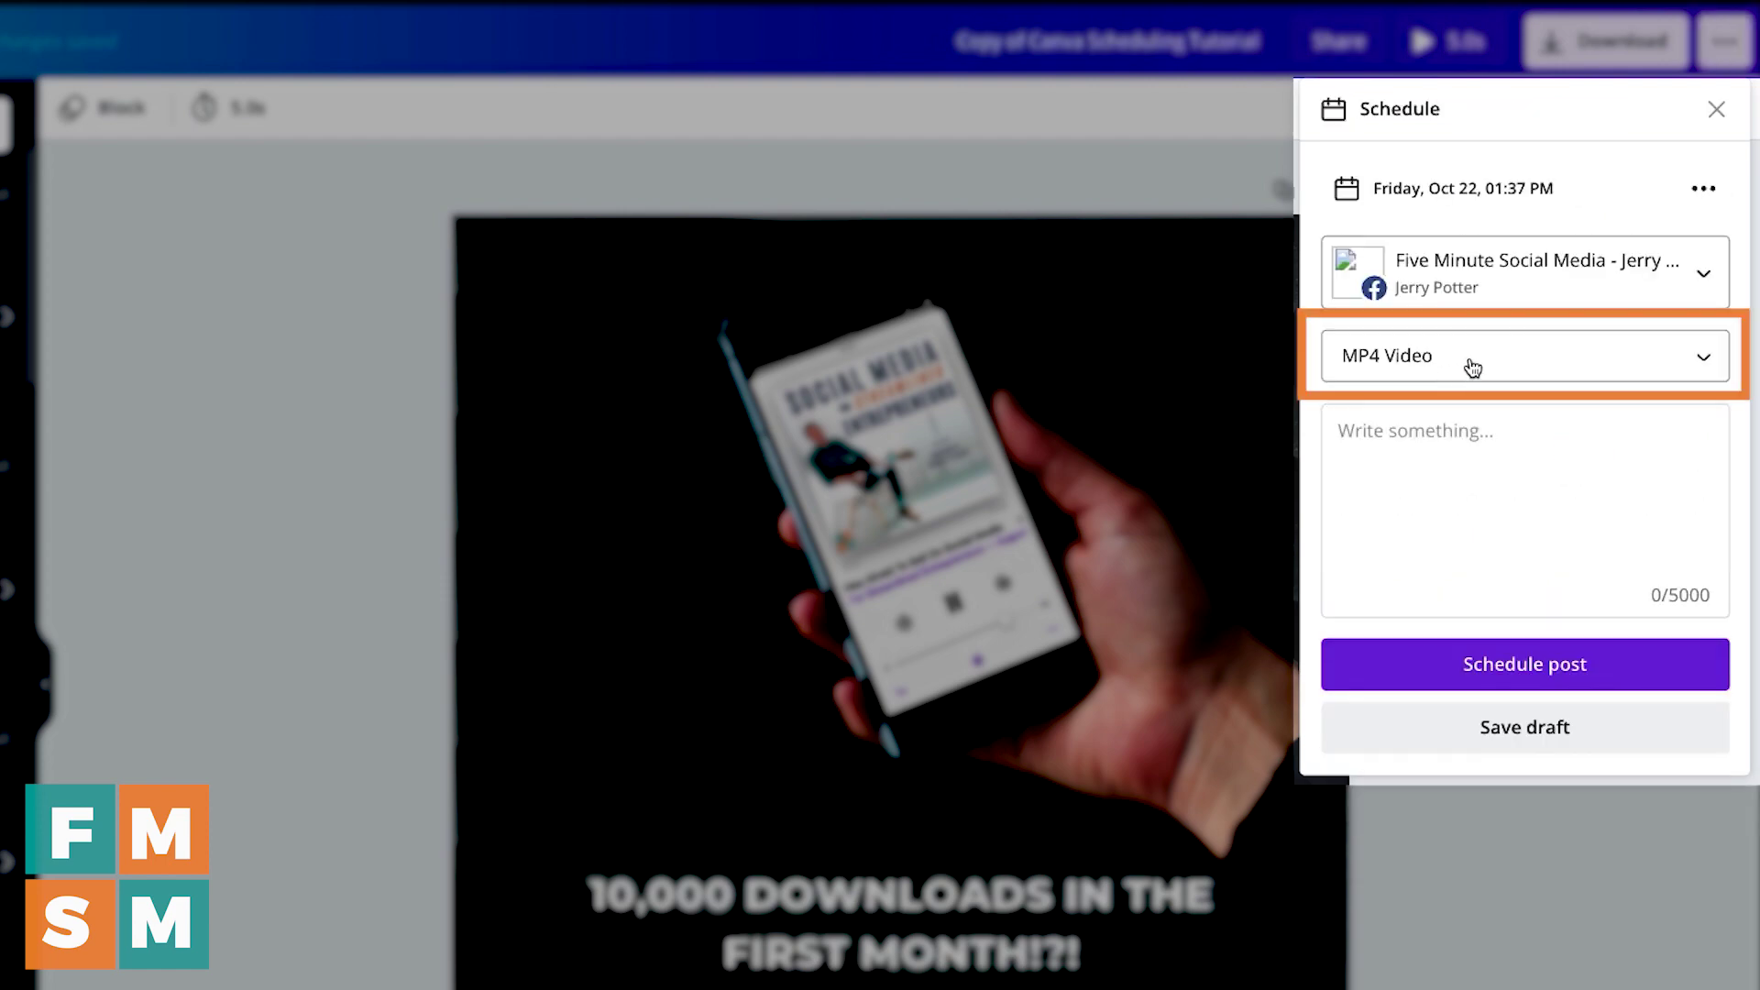
{"action": "left_click", "coordinate": [1473, 368]}
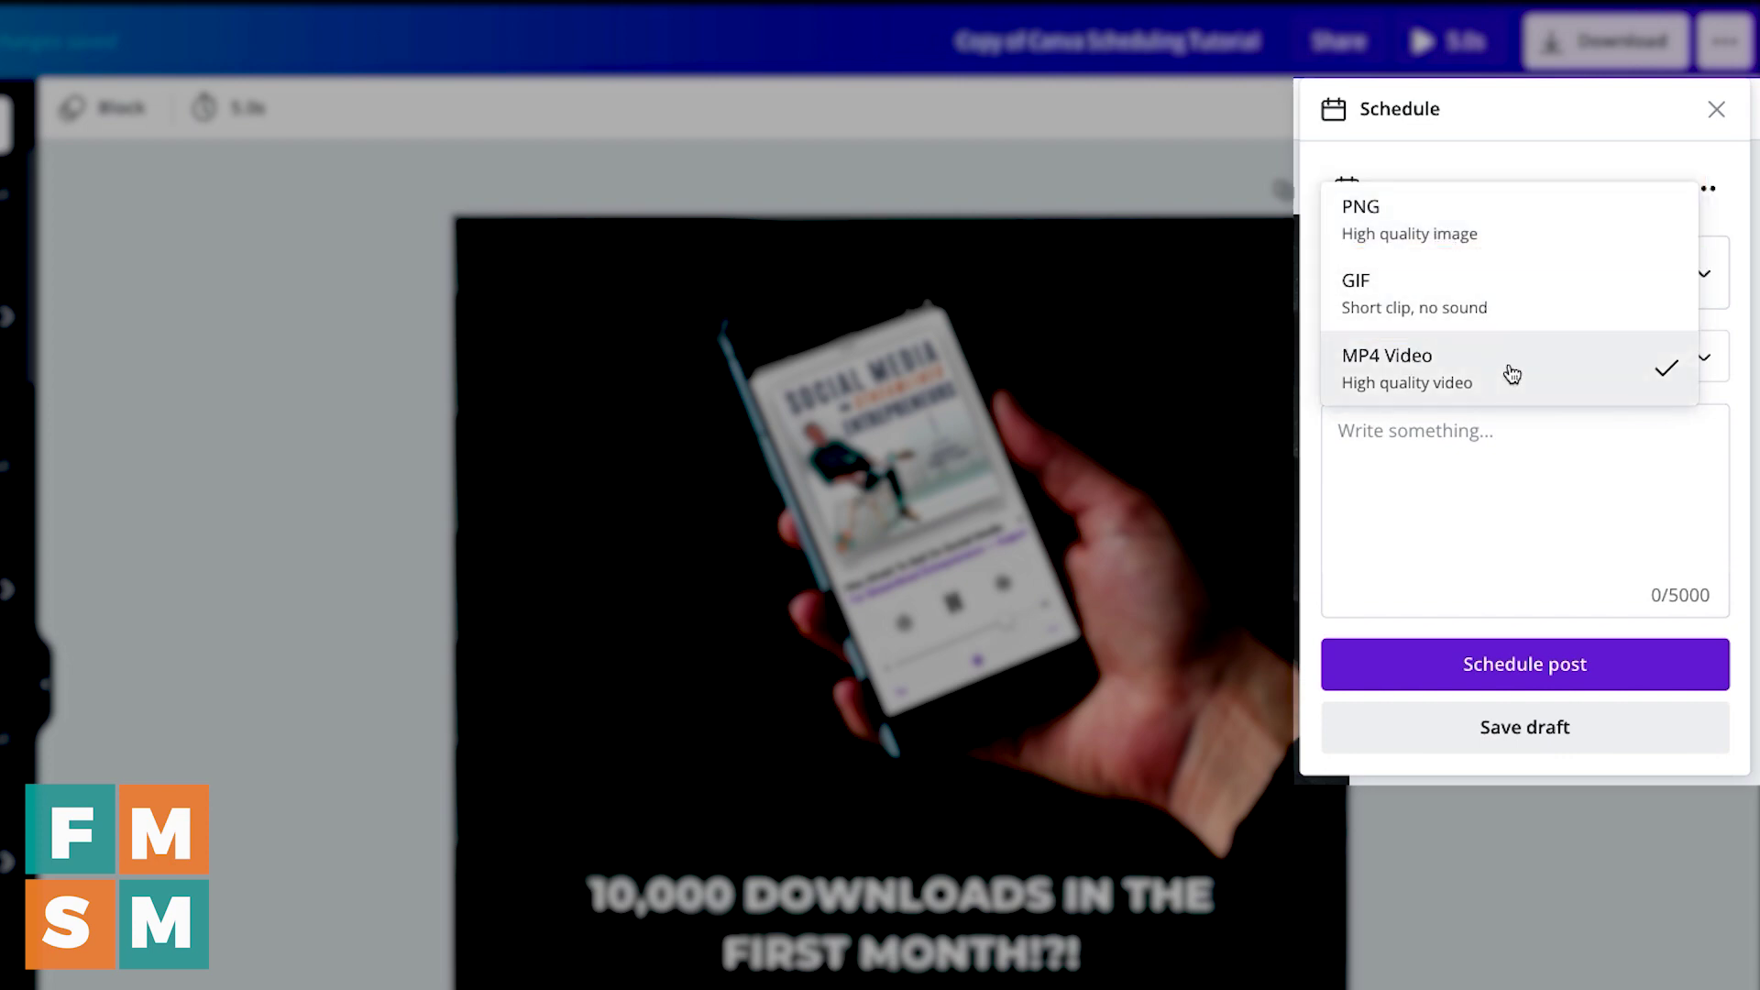
{"action": "left_click", "coordinate": [1484, 385]}
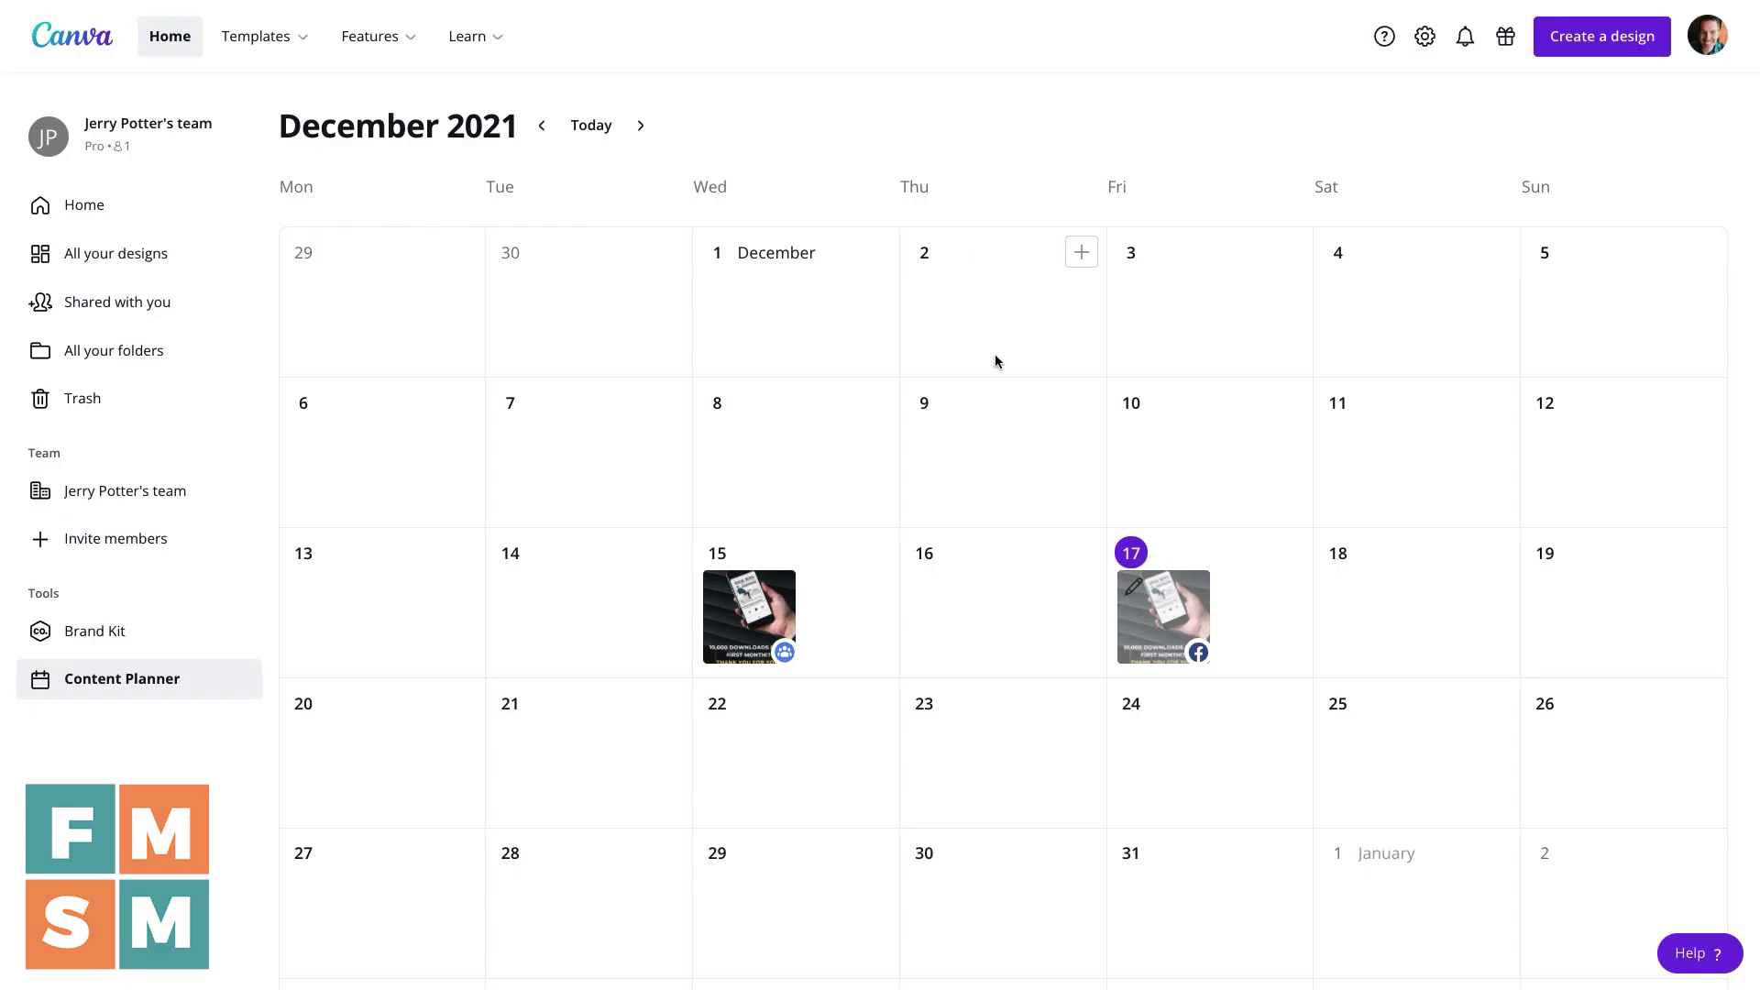
{"action": "mouse_move", "coordinate": [1173, 624]}
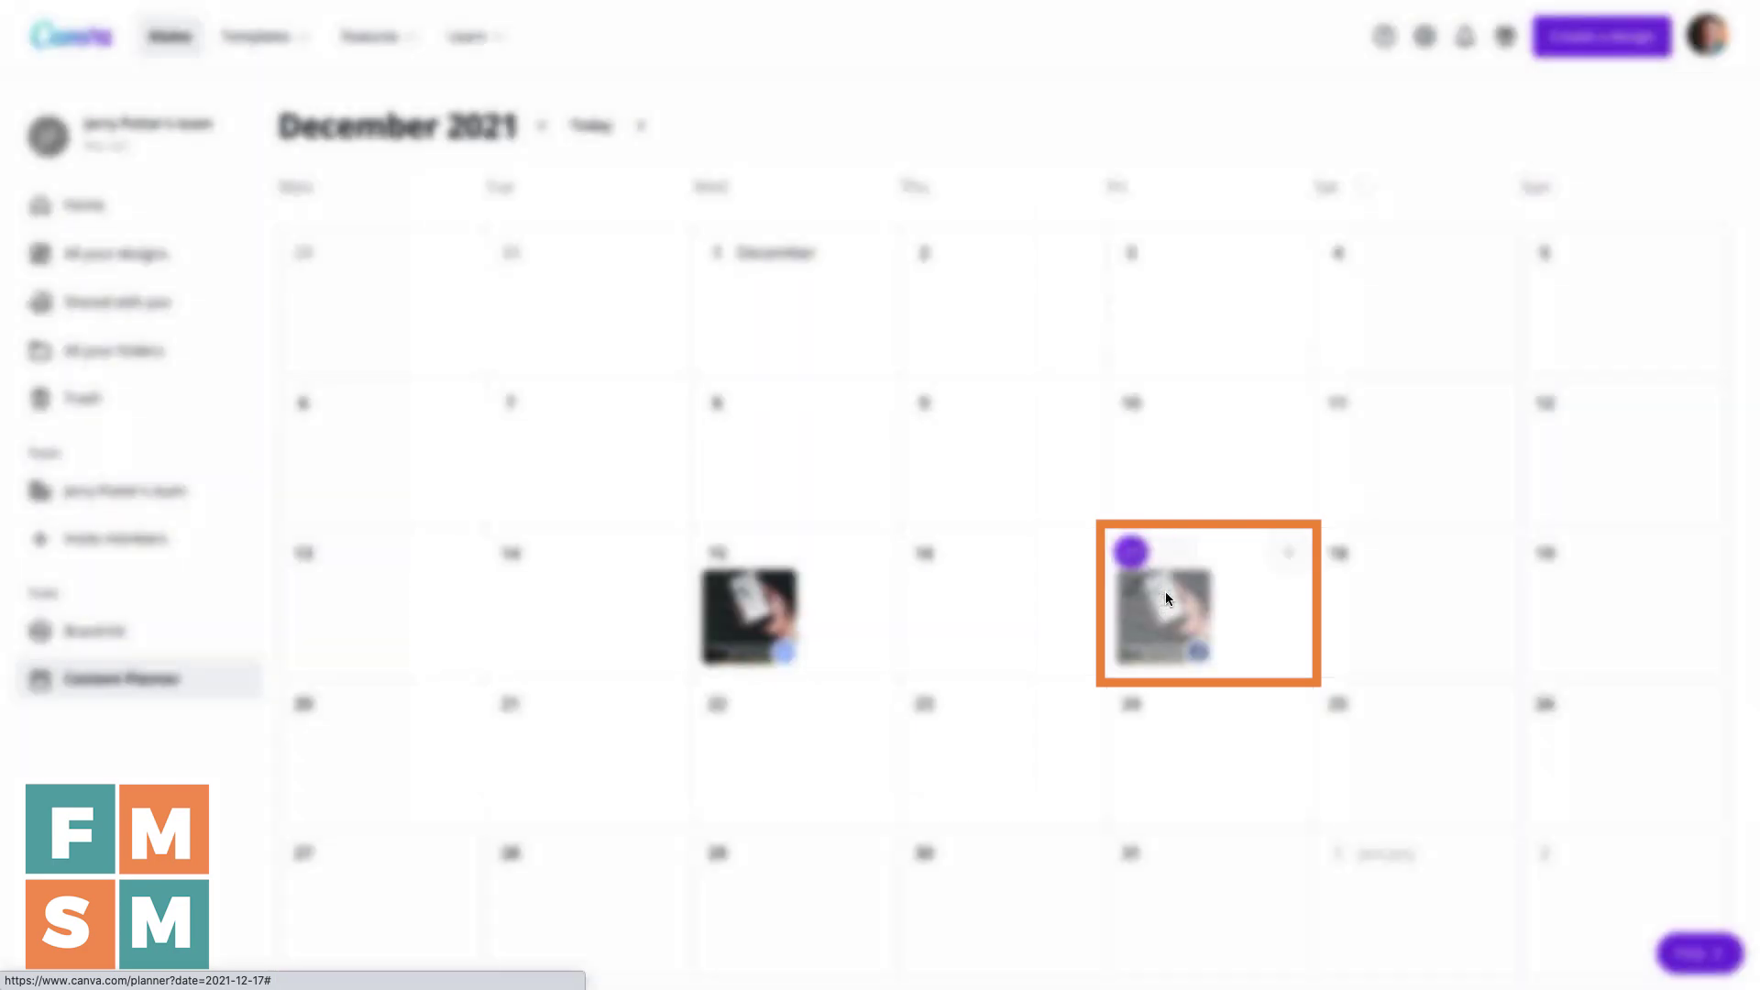
{"action": "left_click", "coordinate": [1166, 598]}
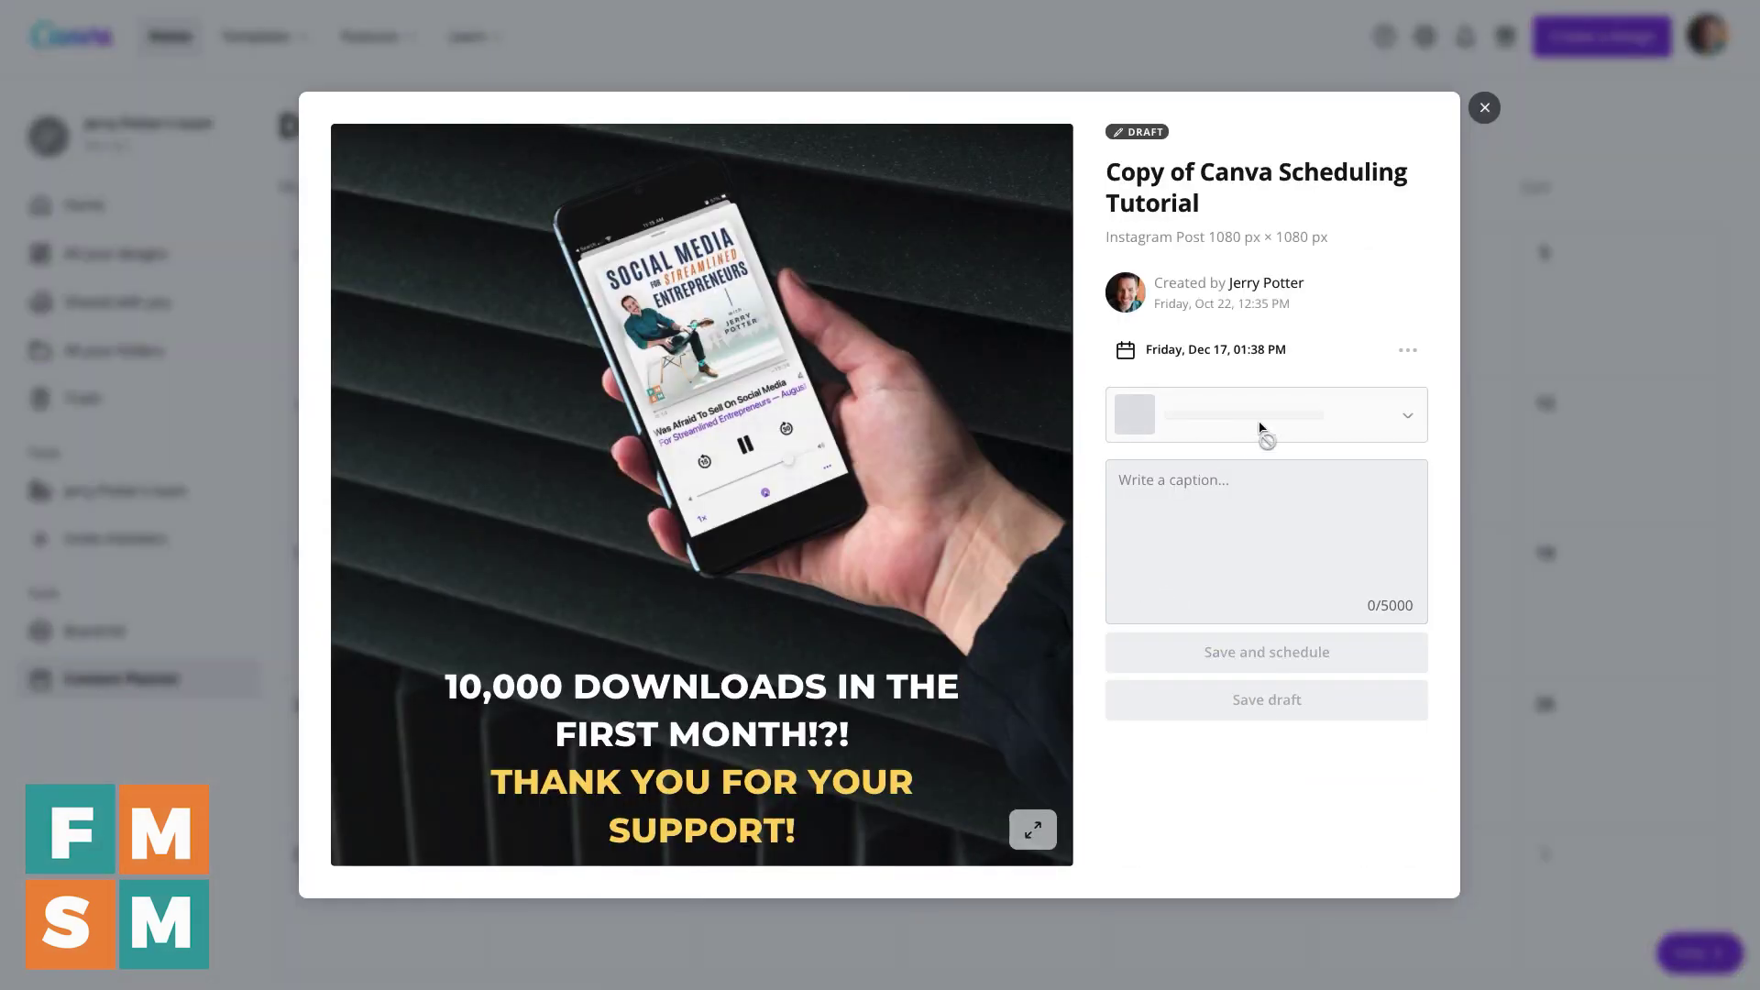
{"action": "left_click", "coordinate": [1300, 418]}
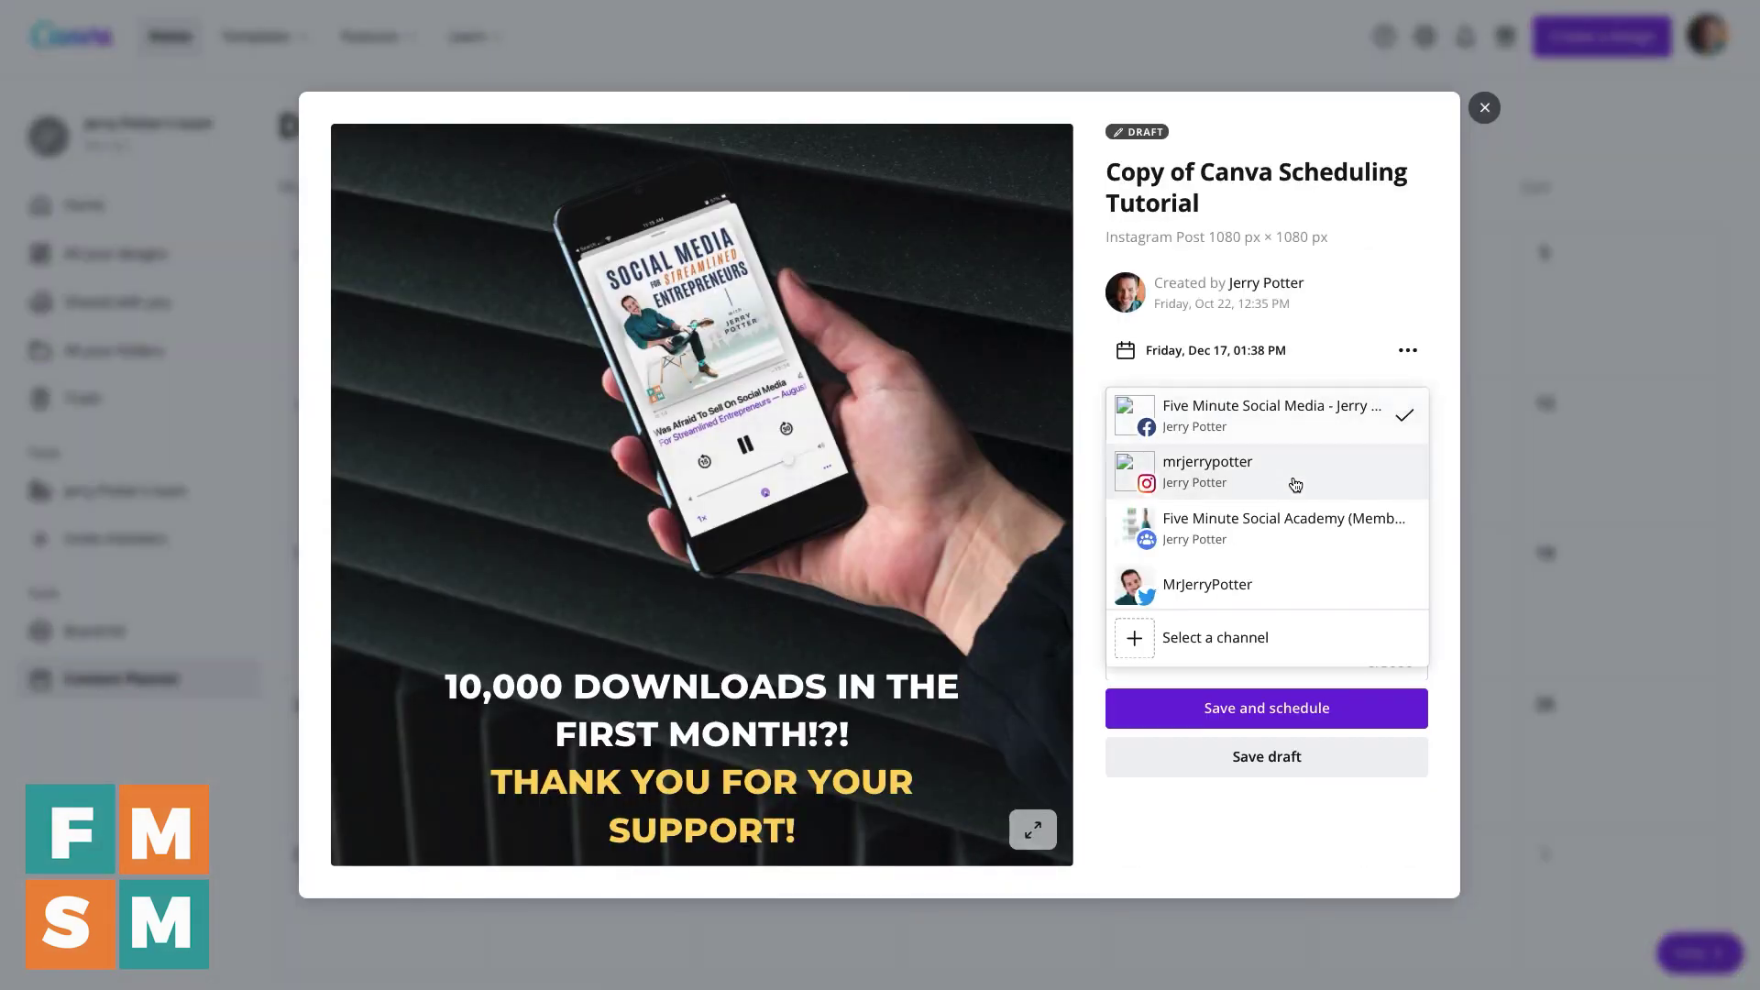
{"action": "left_click", "coordinate": [1285, 404]}
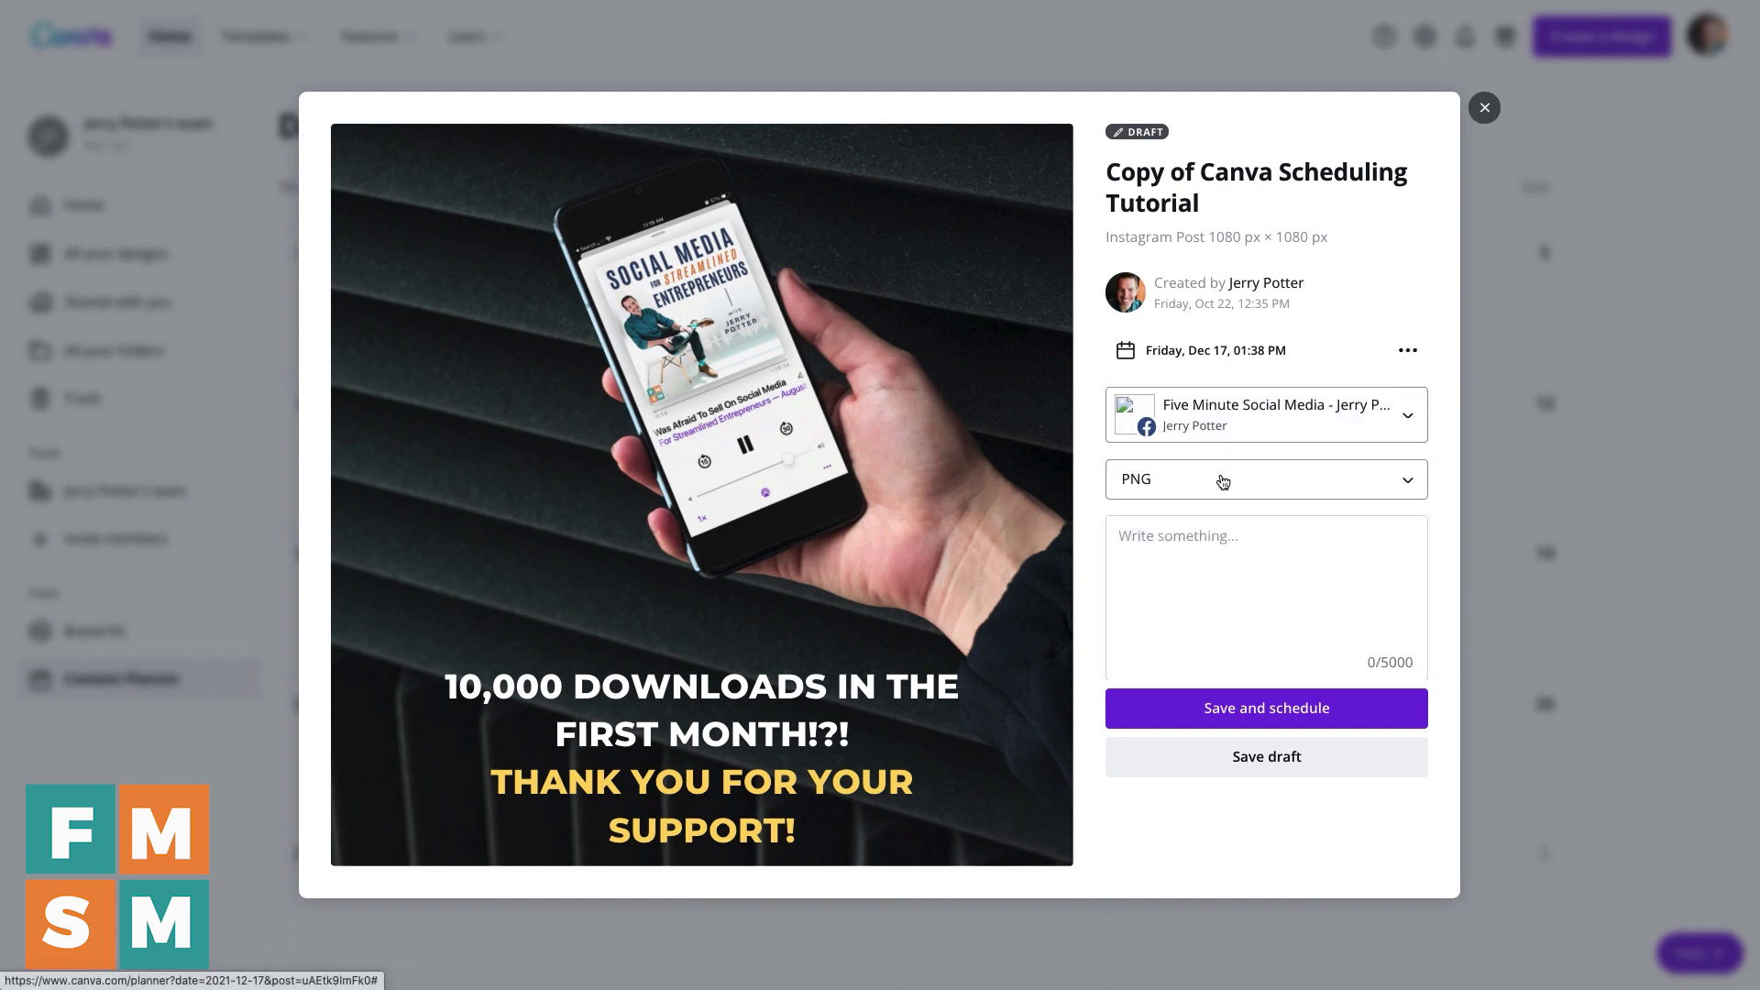
{"action": "left_click", "coordinate": [1220, 481]}
{"action": "left_click", "coordinate": [1202, 480]}
{"action": "left_click", "coordinate": [1216, 547]}
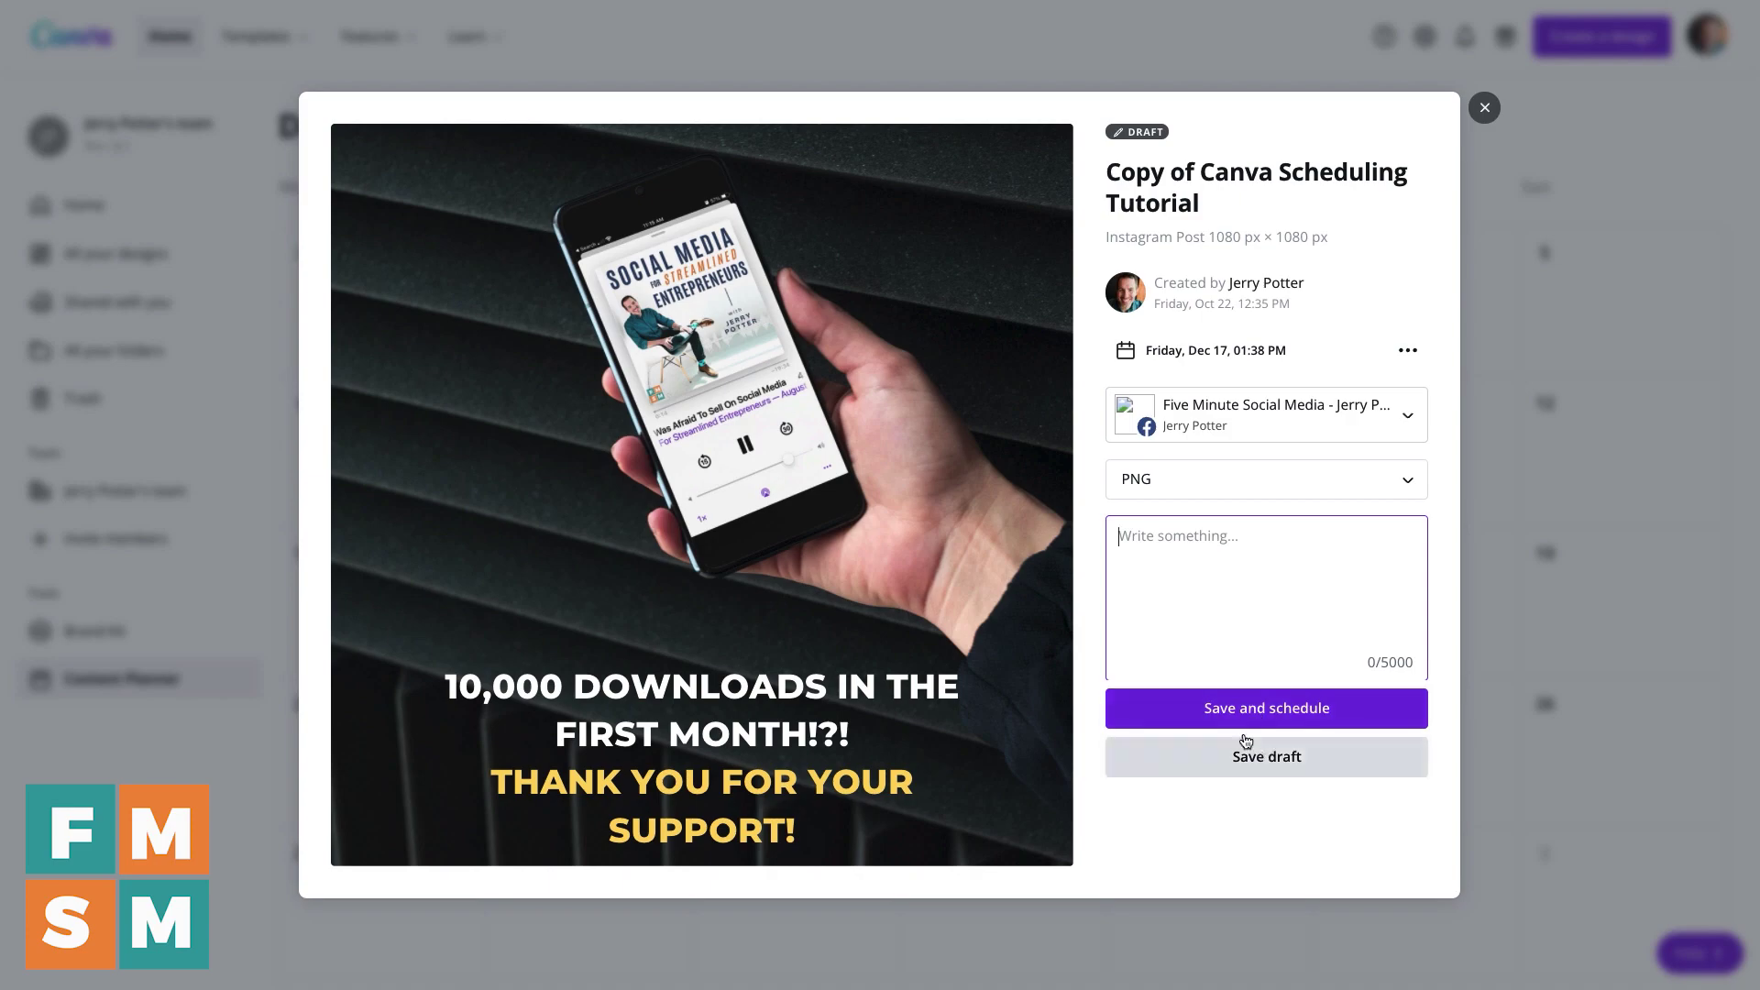
{"action": "left_click", "coordinate": [1485, 108]}
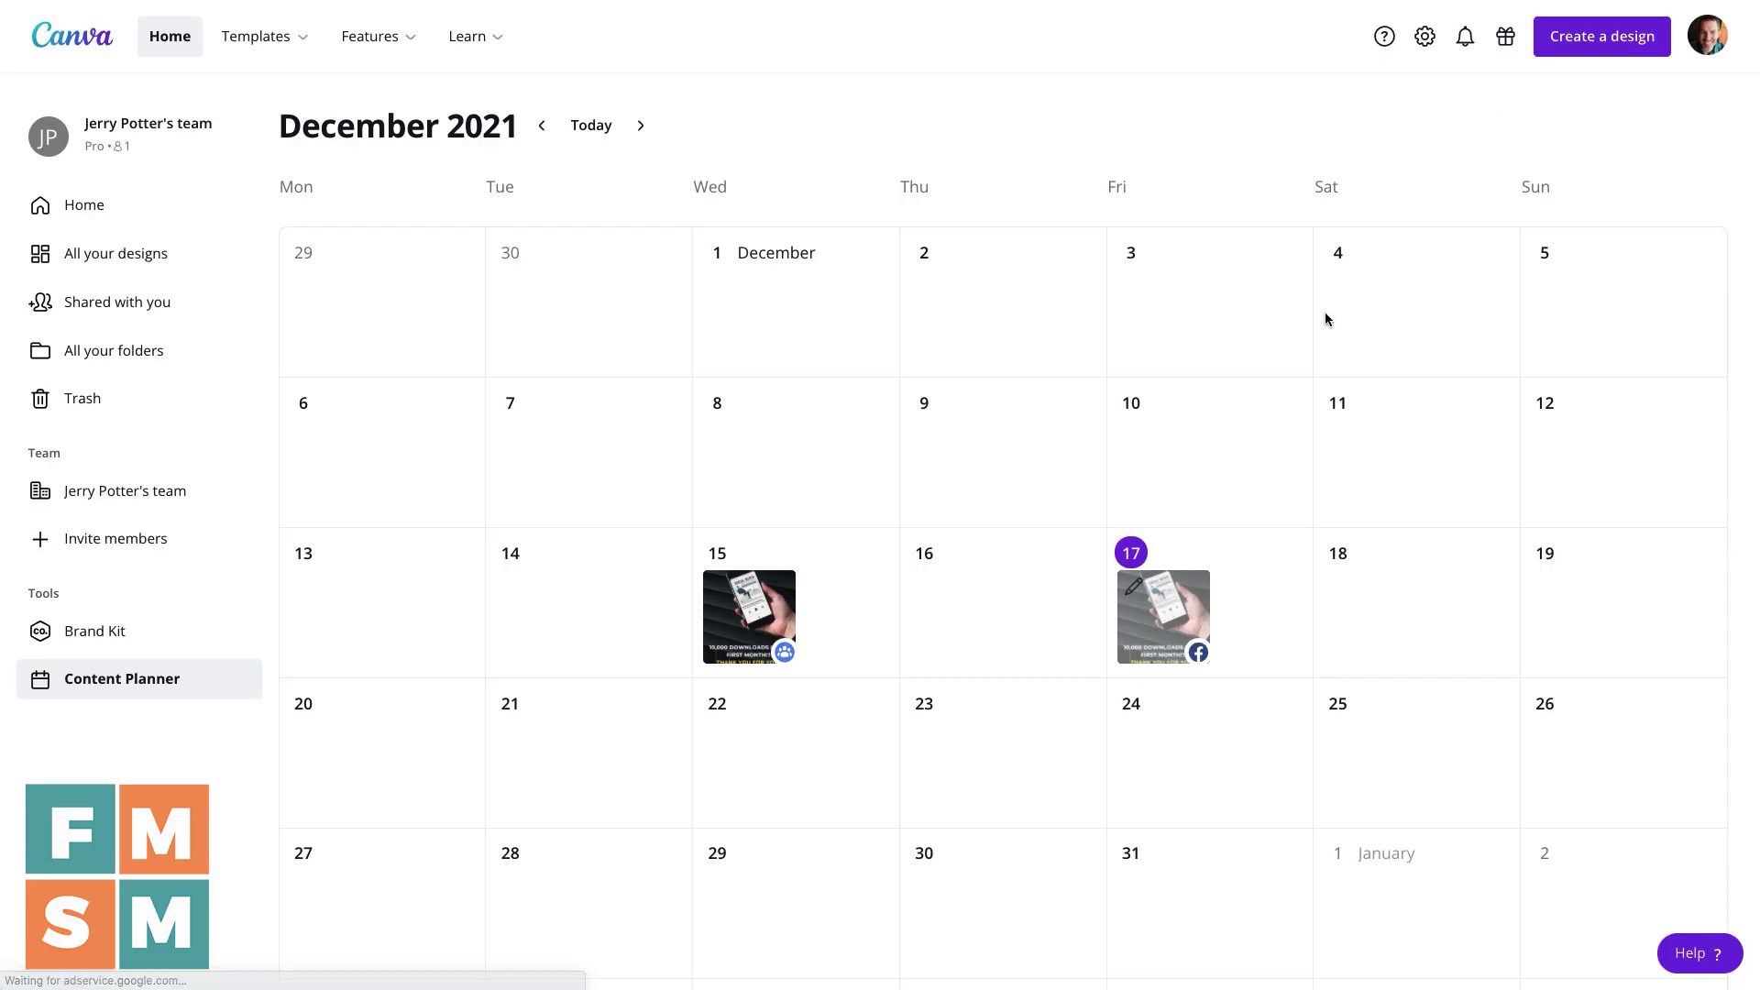
Open the Dec 15 Canva Scheduling Tutorial post to view its 01:45 PM time, group and caption, checking its actions menu
{"action": "left_click", "coordinate": [748, 607]}
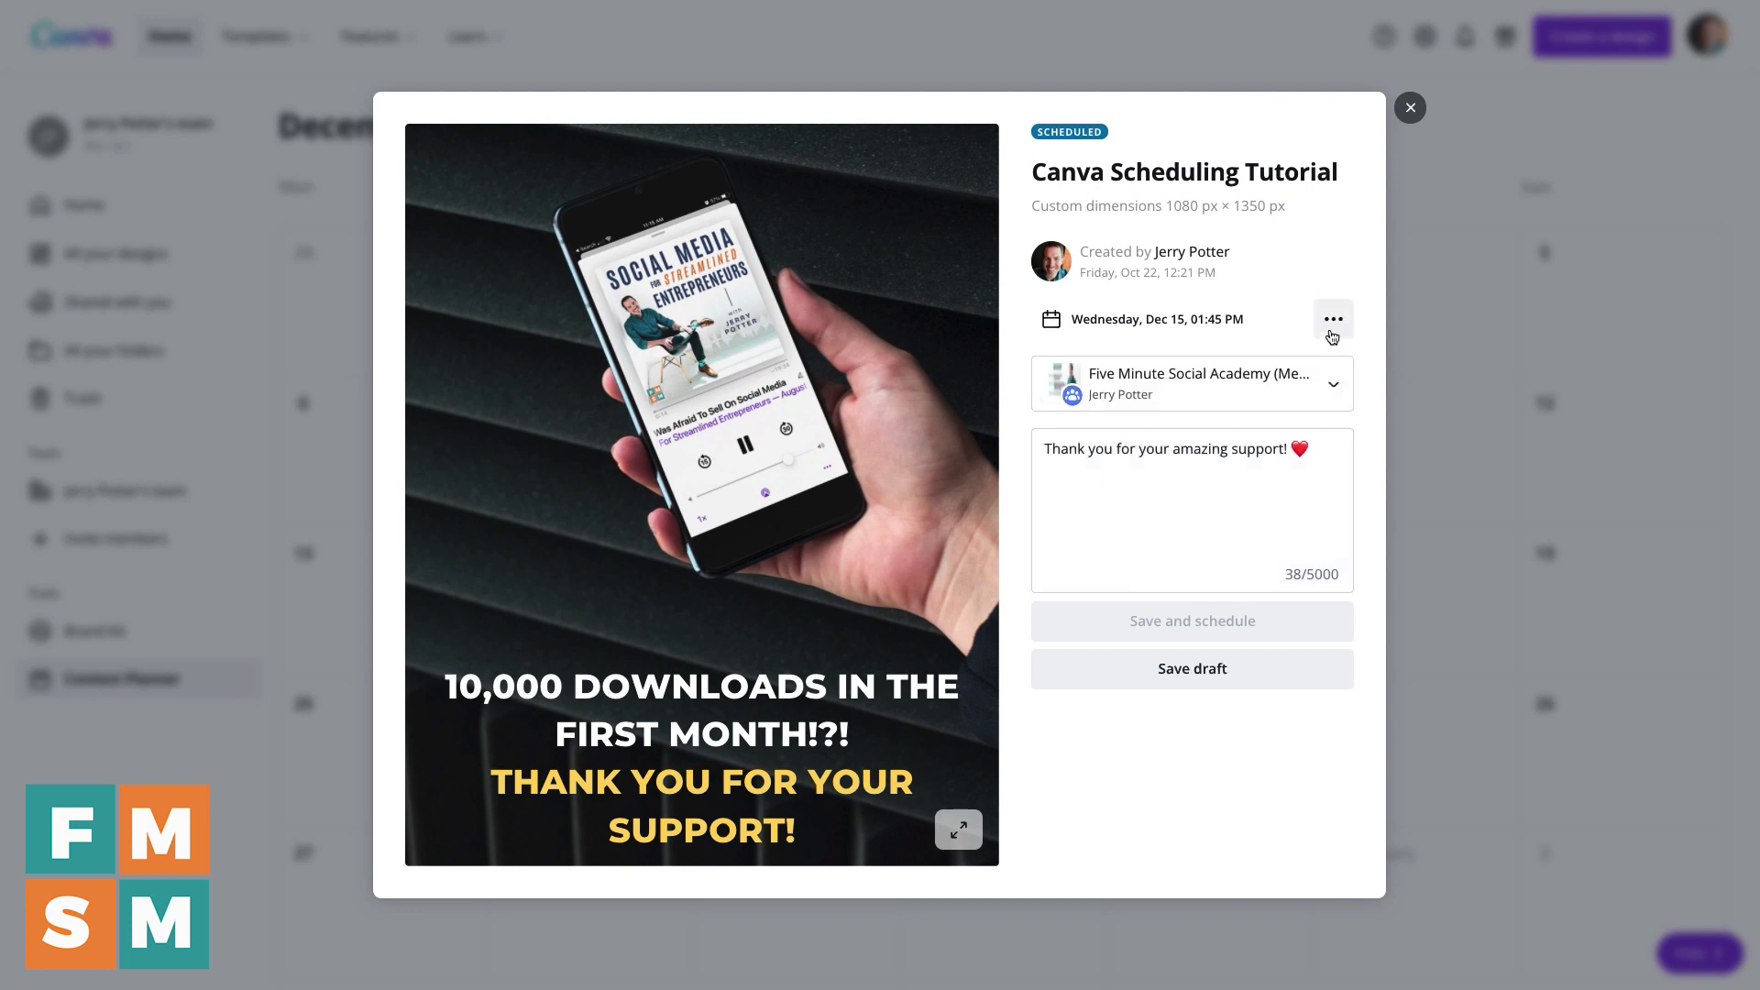
{"action": "left_click", "coordinate": [1332, 335]}
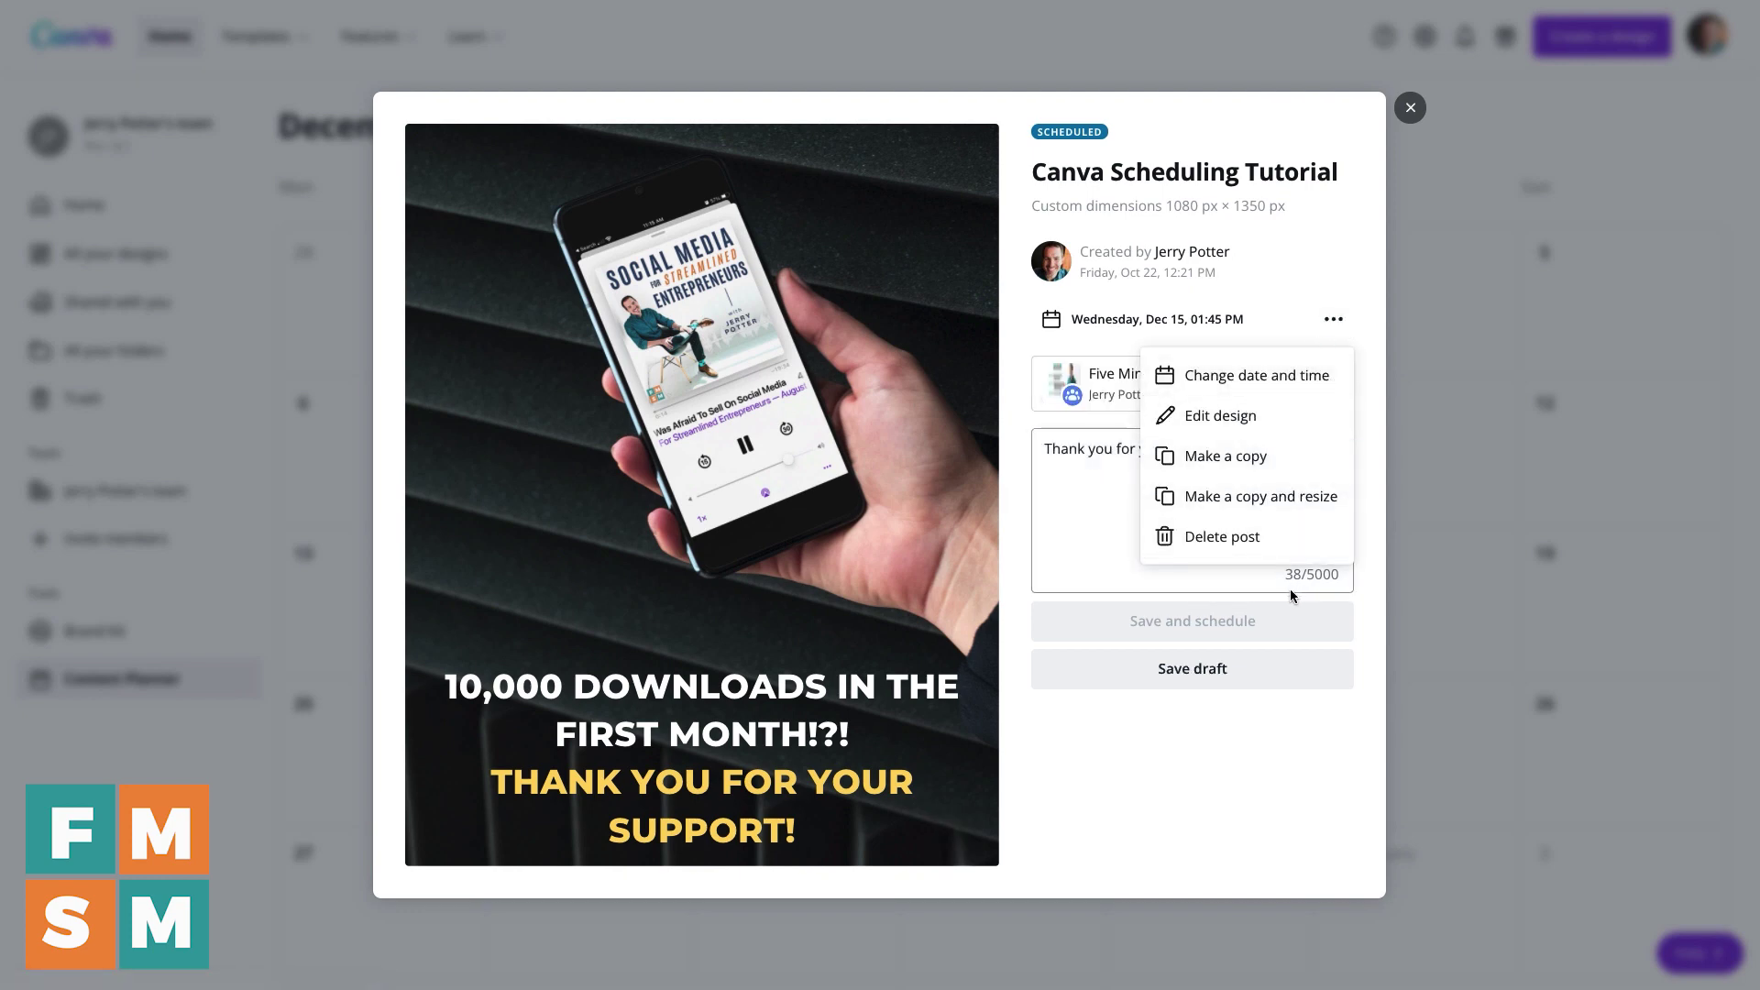
{"action": "left_click", "coordinate": [1323, 245]}
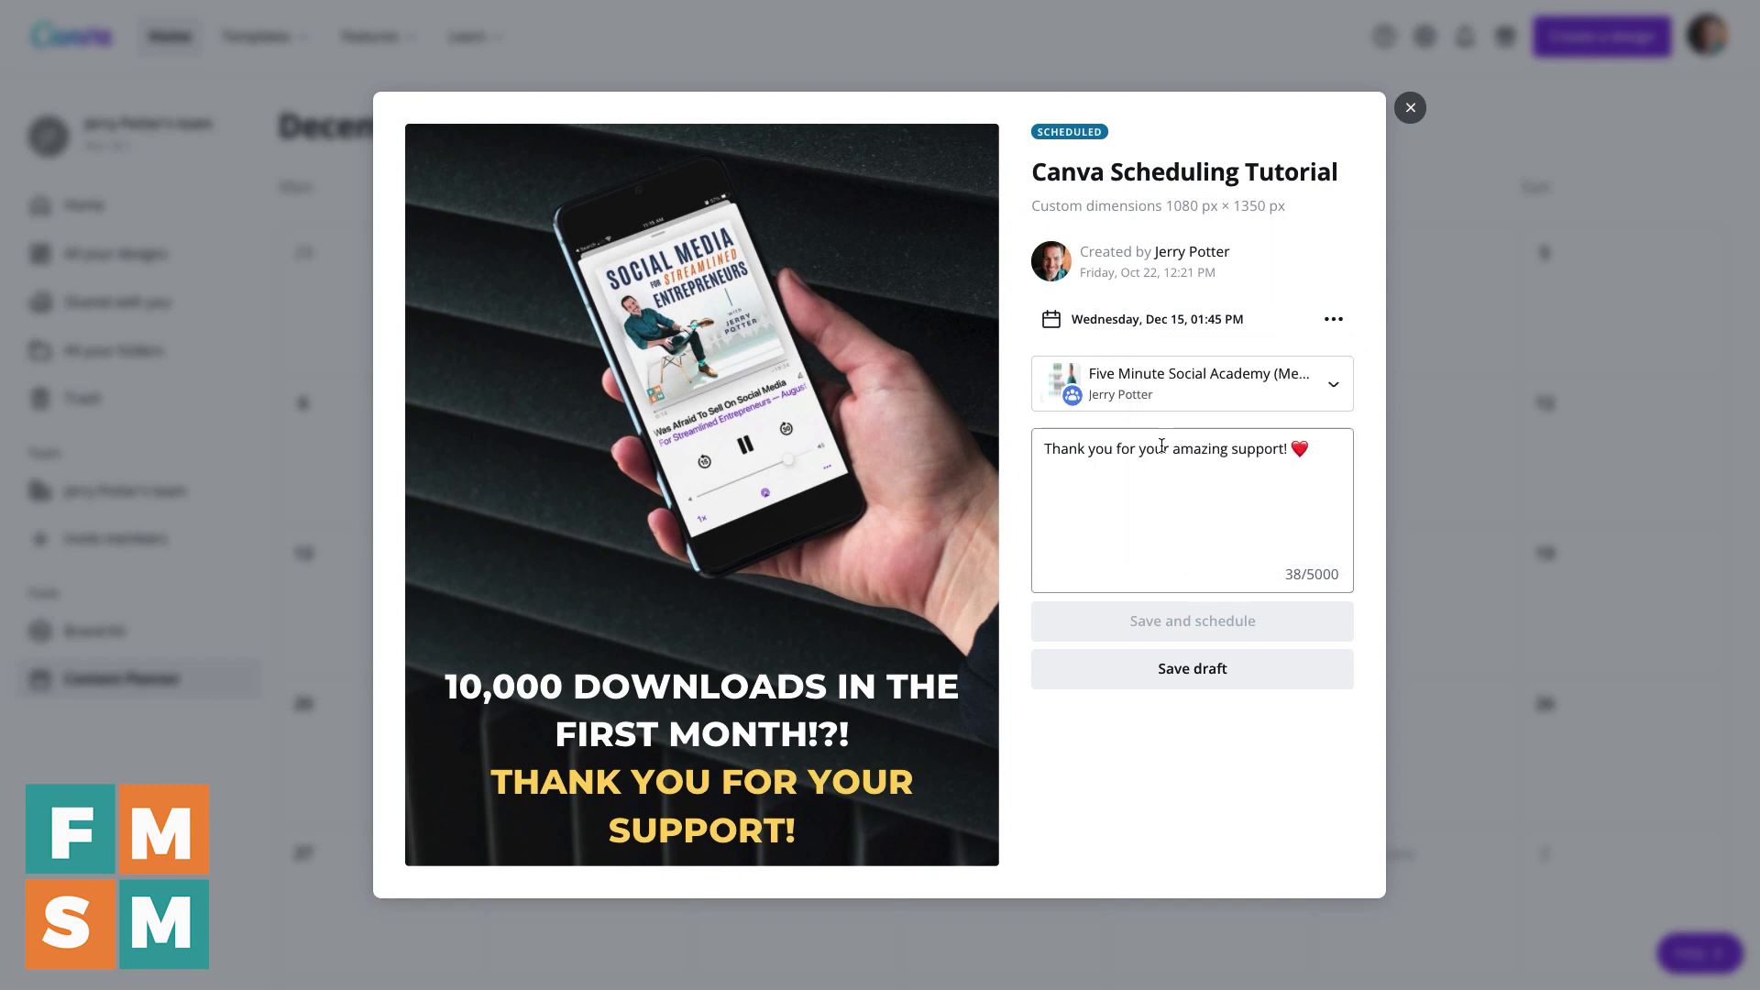